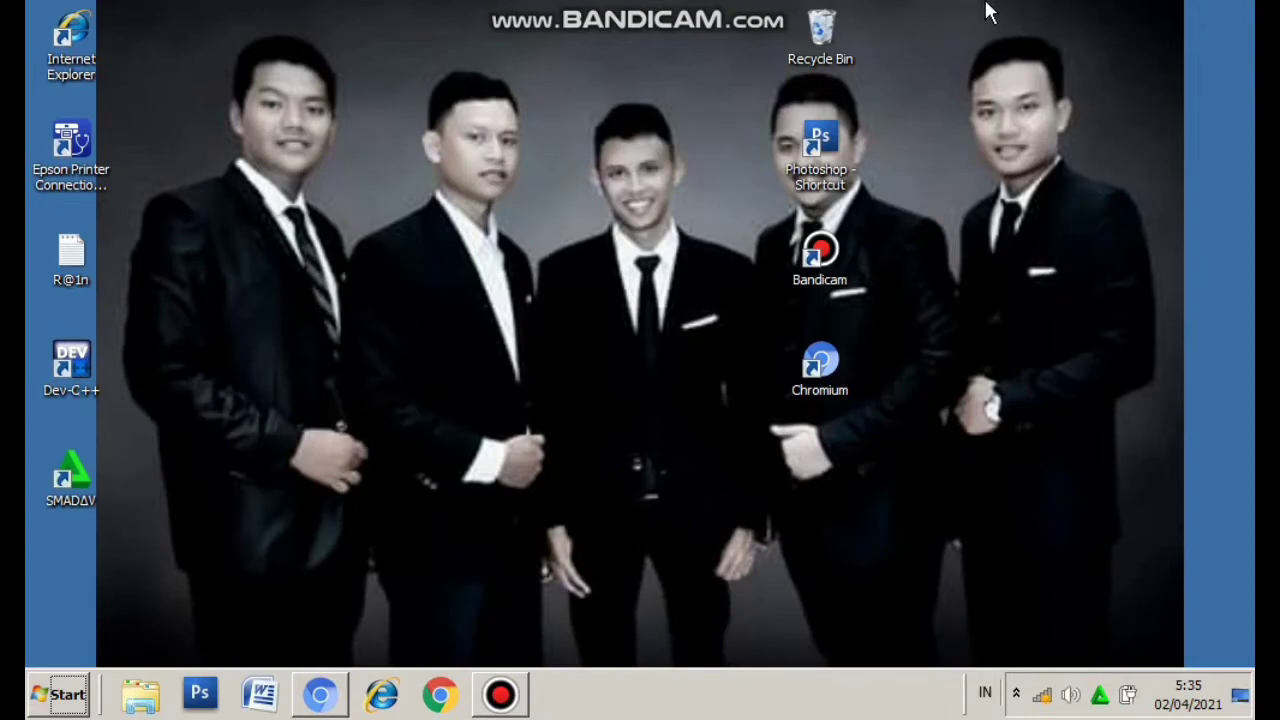
Step: Check the Apache and MySQL module status in the XAMPP Control Panel, then close it
{"action": "mouse_move", "coordinate": [905, 12]}
{"action": "left_click", "coordinate": [57, 695]}
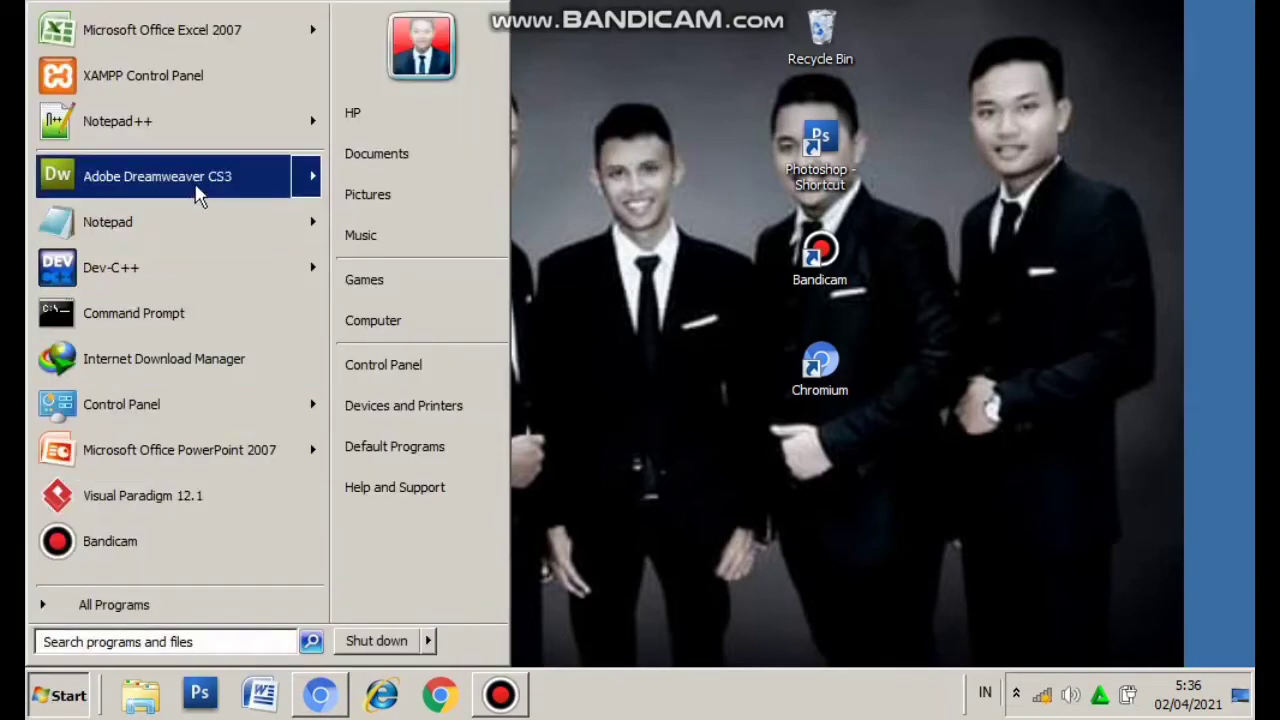
{"action": "mouse_move", "coordinate": [197, 195]}
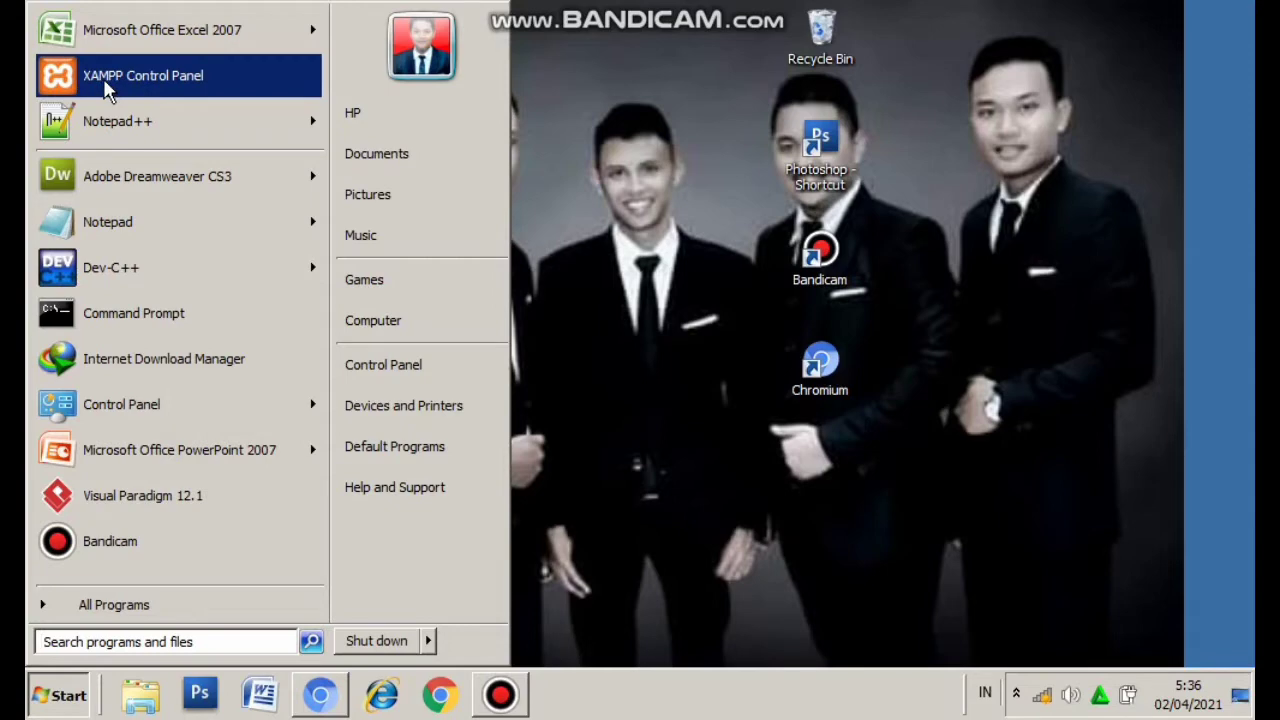
{"action": "left_click", "coordinate": [103, 78]}
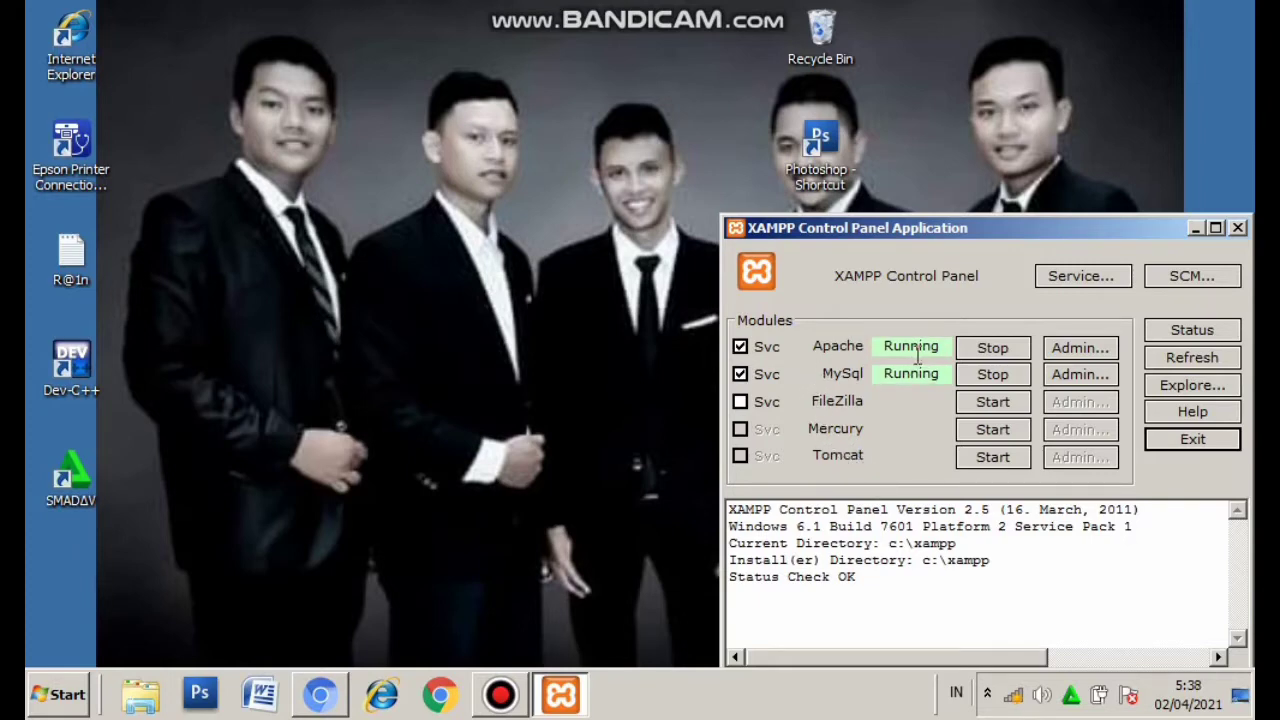
{"action": "left_click", "coordinate": [1240, 230]}
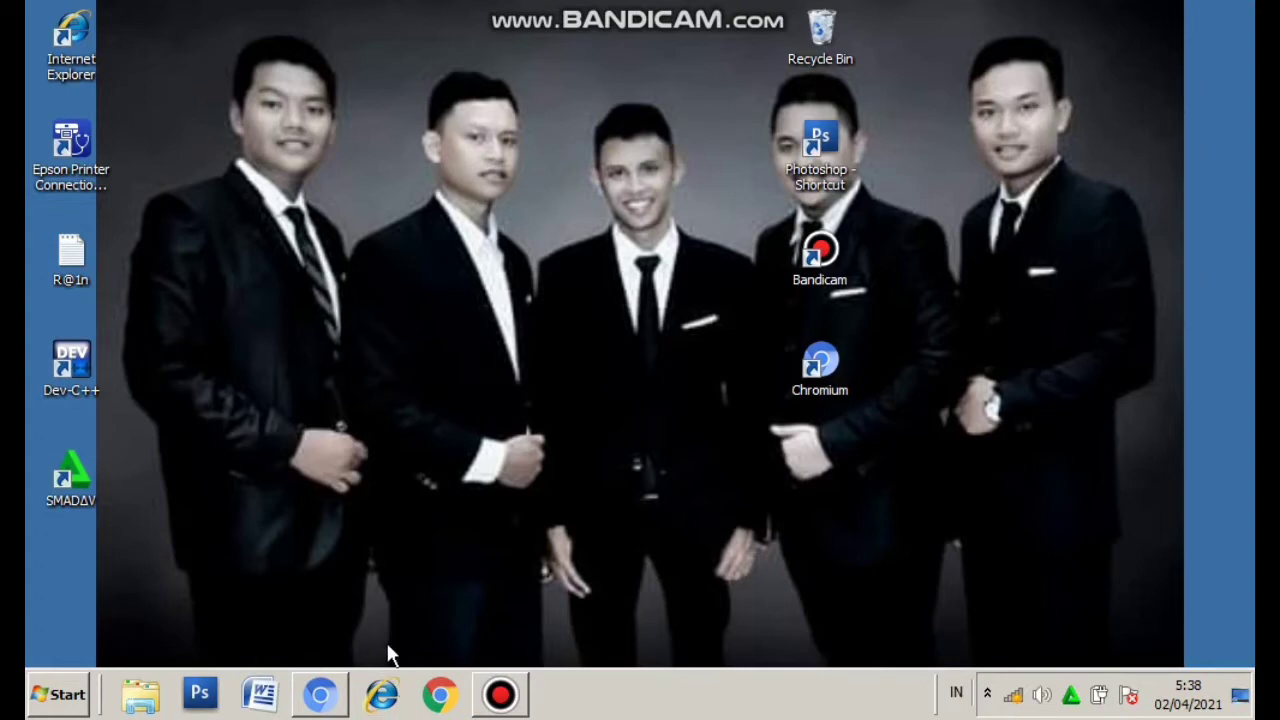
Step: Switch to Chromium and load localhost/phpmyadmin in the new tab
{"action": "mouse_move", "coordinate": [338, 697]}
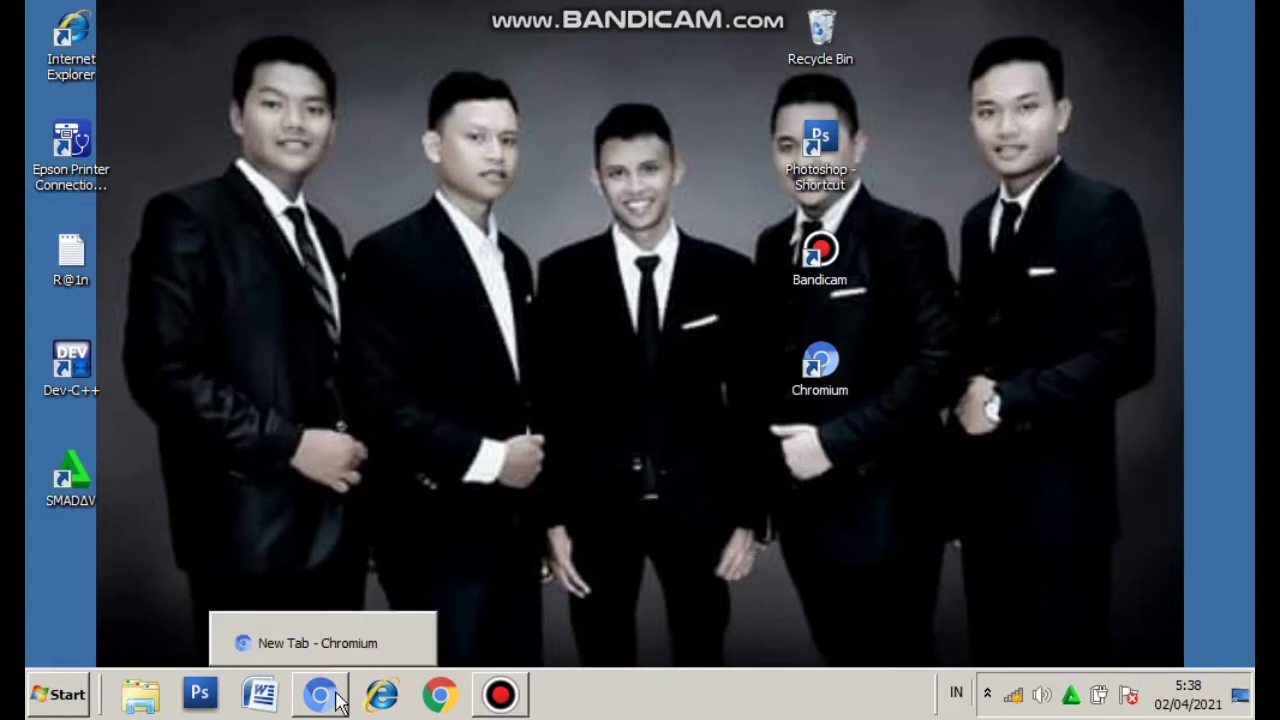
{"action": "left_click", "coordinate": [338, 697]}
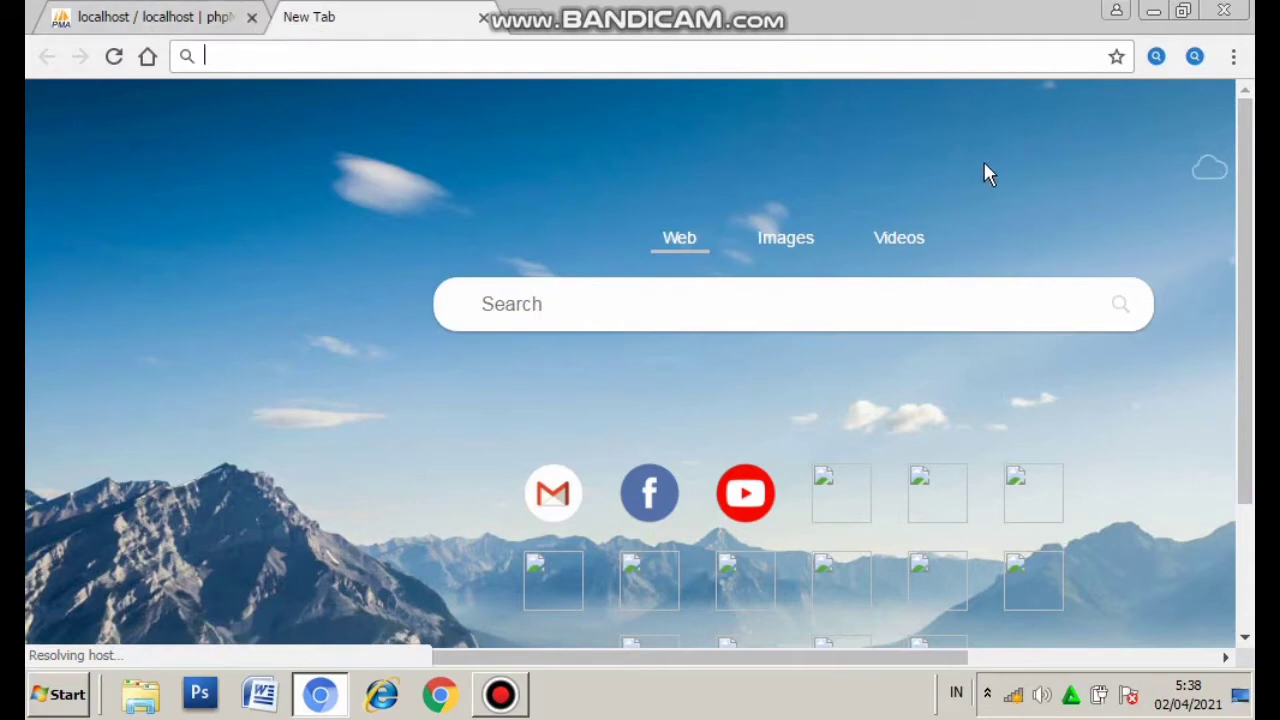
{"action": "type", "text": "localhost/warga/"}
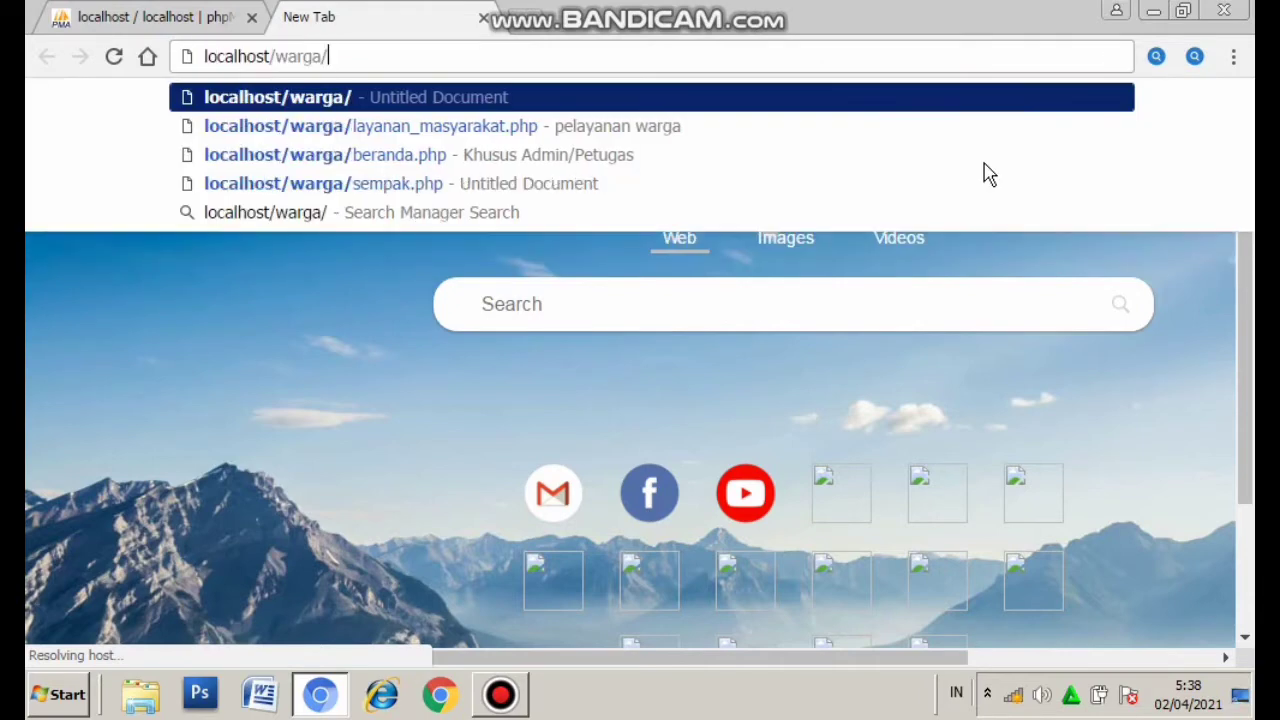
{"action": "key", "text": "BackSpace"}
{"action": "key", "text": "BackSpace"}
{"action": "key", "text": "BackSpace"}
{"action": "key", "text": "BackSpace"}
{"action": "key", "text": "BackSpace"}
{"action": "key", "text": "BackSpace"}
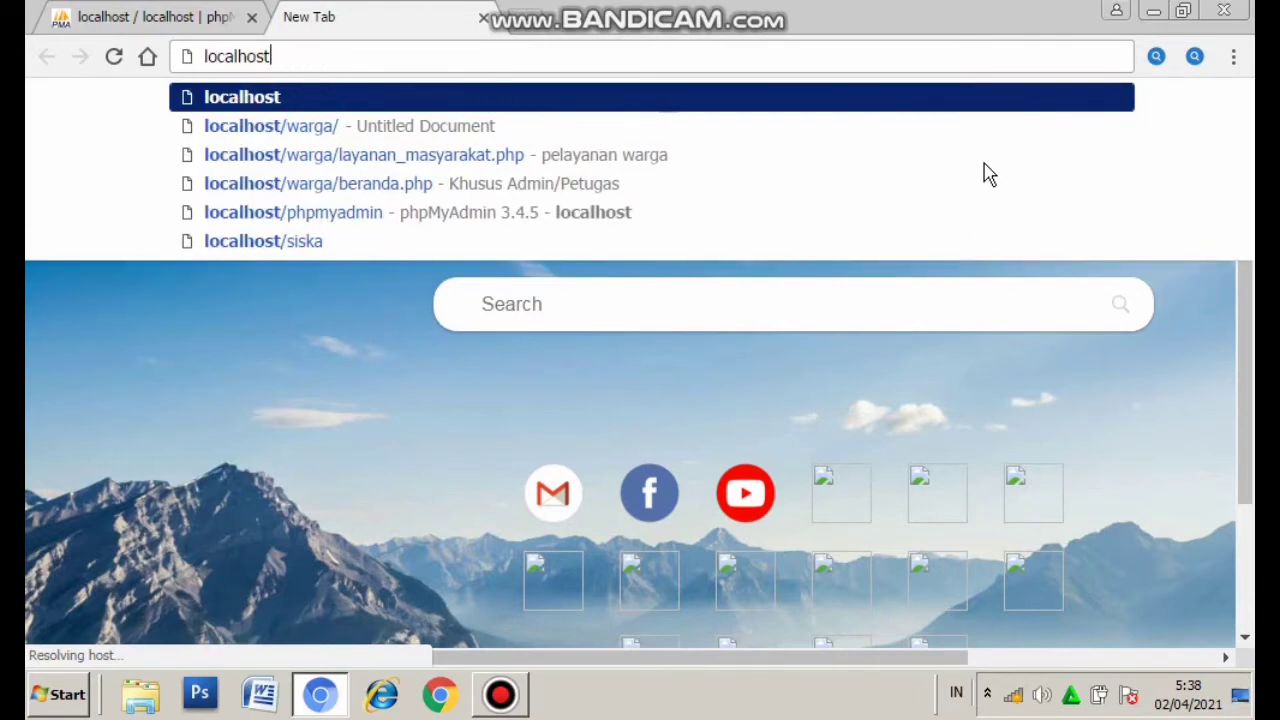
{"action": "type", "text": "/"}
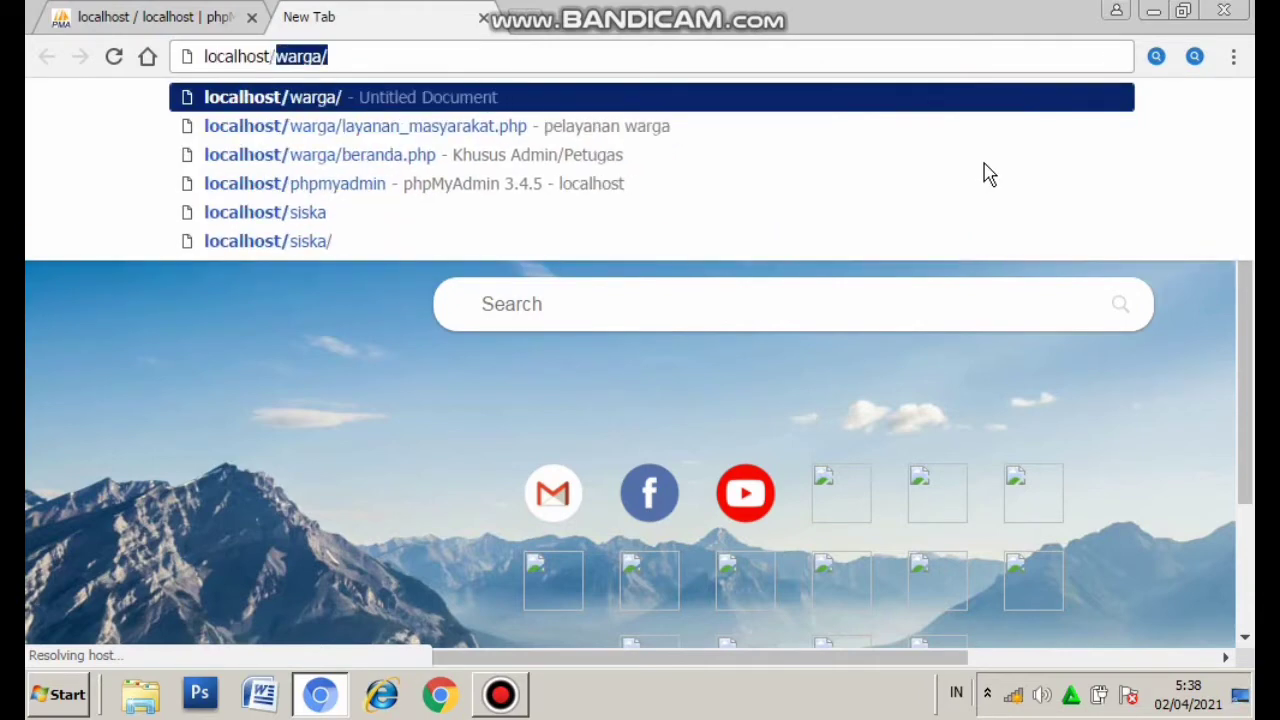
{"action": "type", "text": "ph"}
{"action": "key", "text": "Return"}
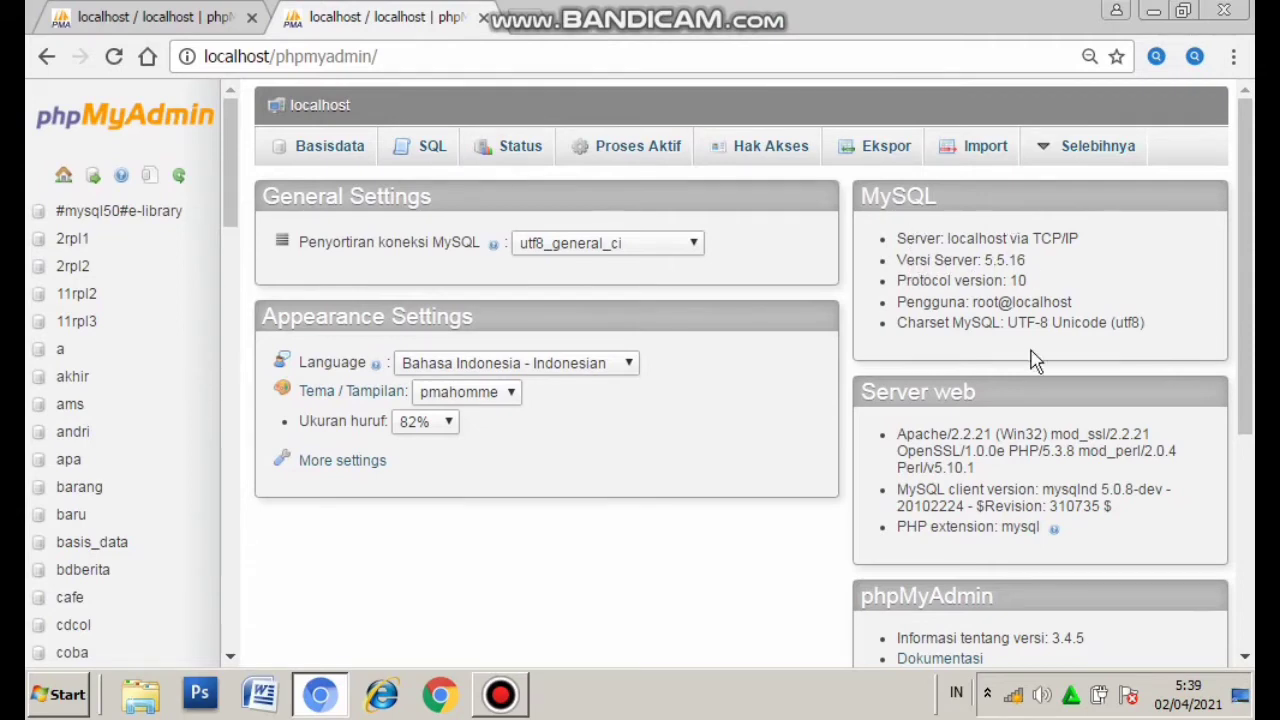
Step: Review the phpMyAdmin home page's server information and the available interface languages, keeping the current language
{"action": "scroll", "coordinate": [1015, 425], "scroll_direction": "down", "scroll_amount": 2}
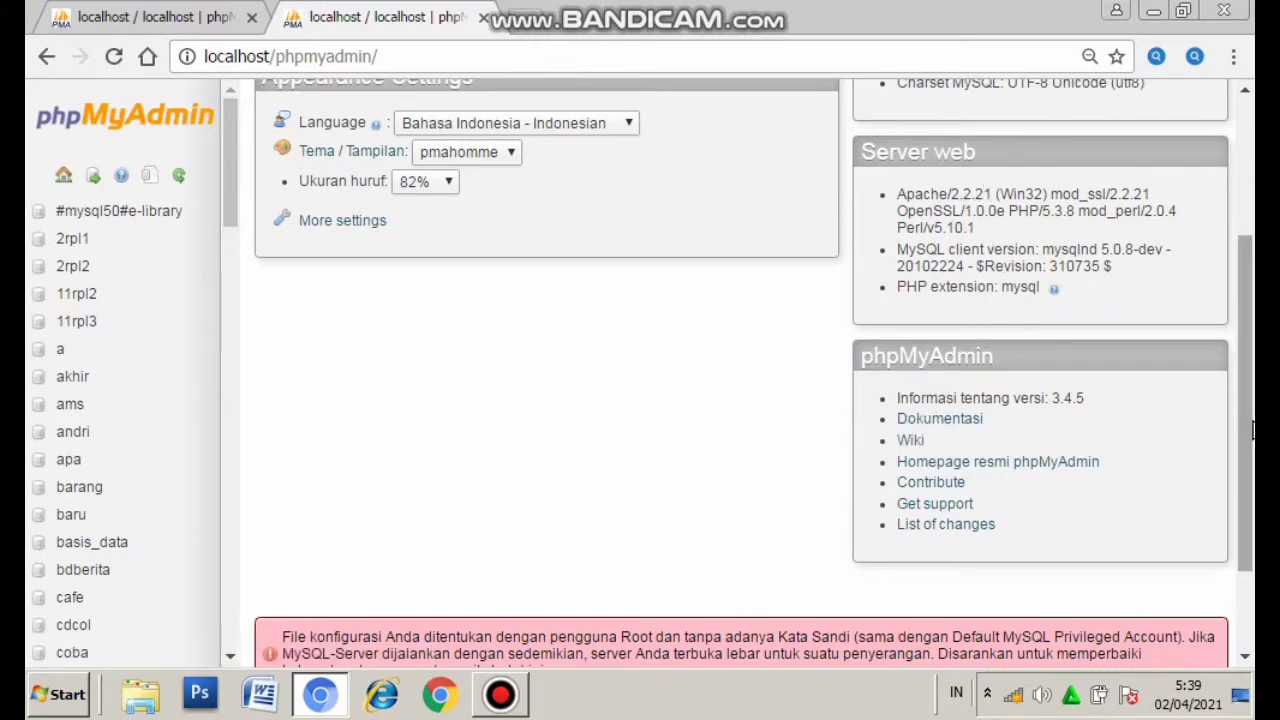
{"action": "left_click_drag", "start_coordinate": [1245, 432], "coordinate": [1243, 340]}
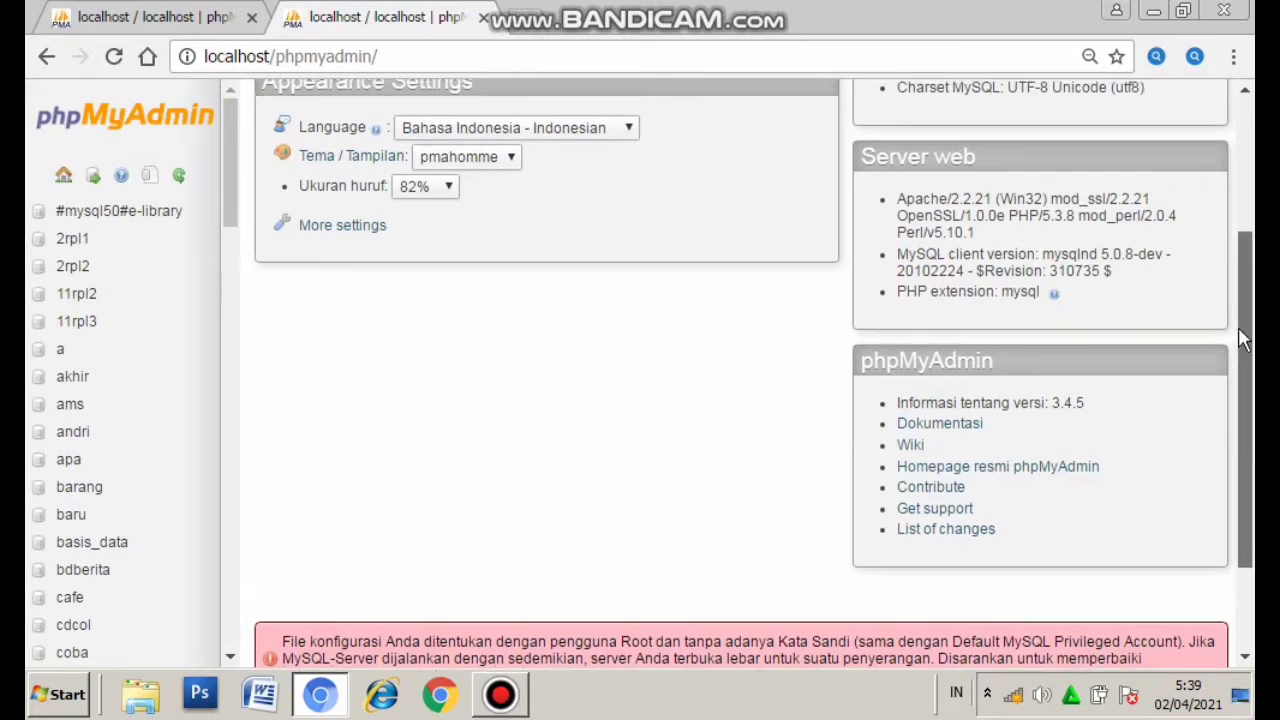
{"action": "left_click_drag", "start_coordinate": [1240, 290], "coordinate": [1240, 158]}
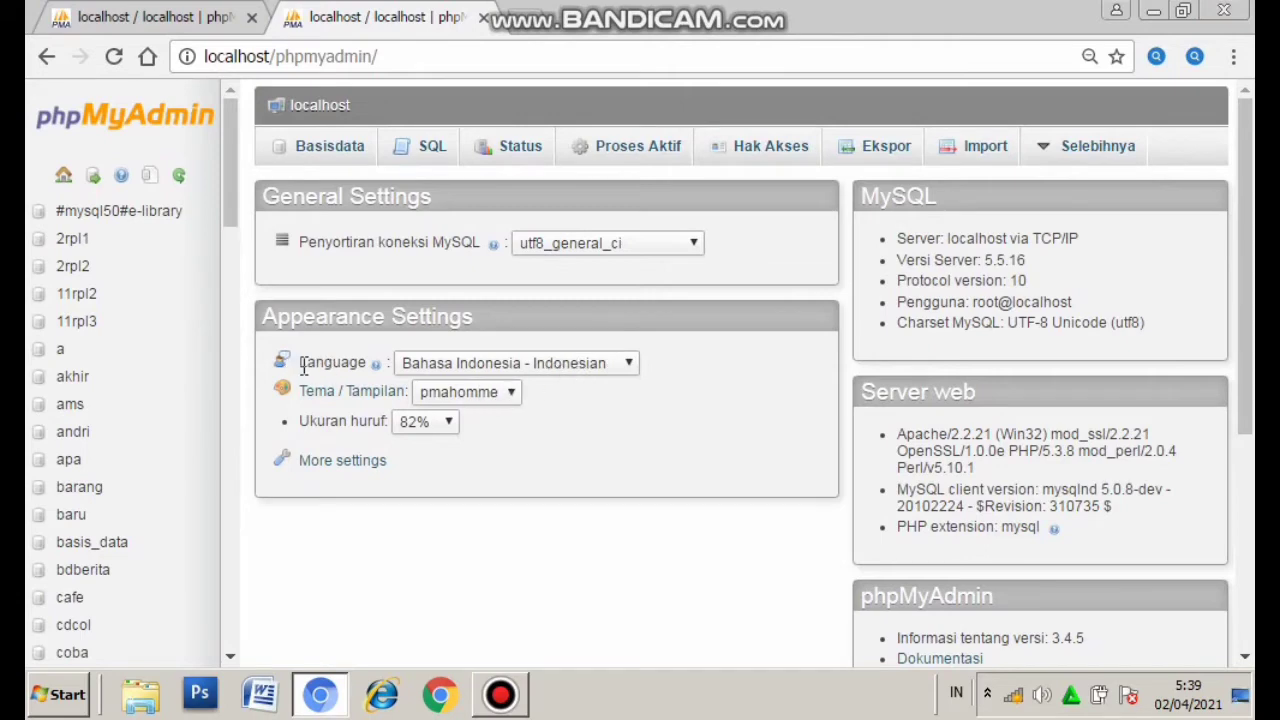
{"action": "left_click", "coordinate": [572, 380]}
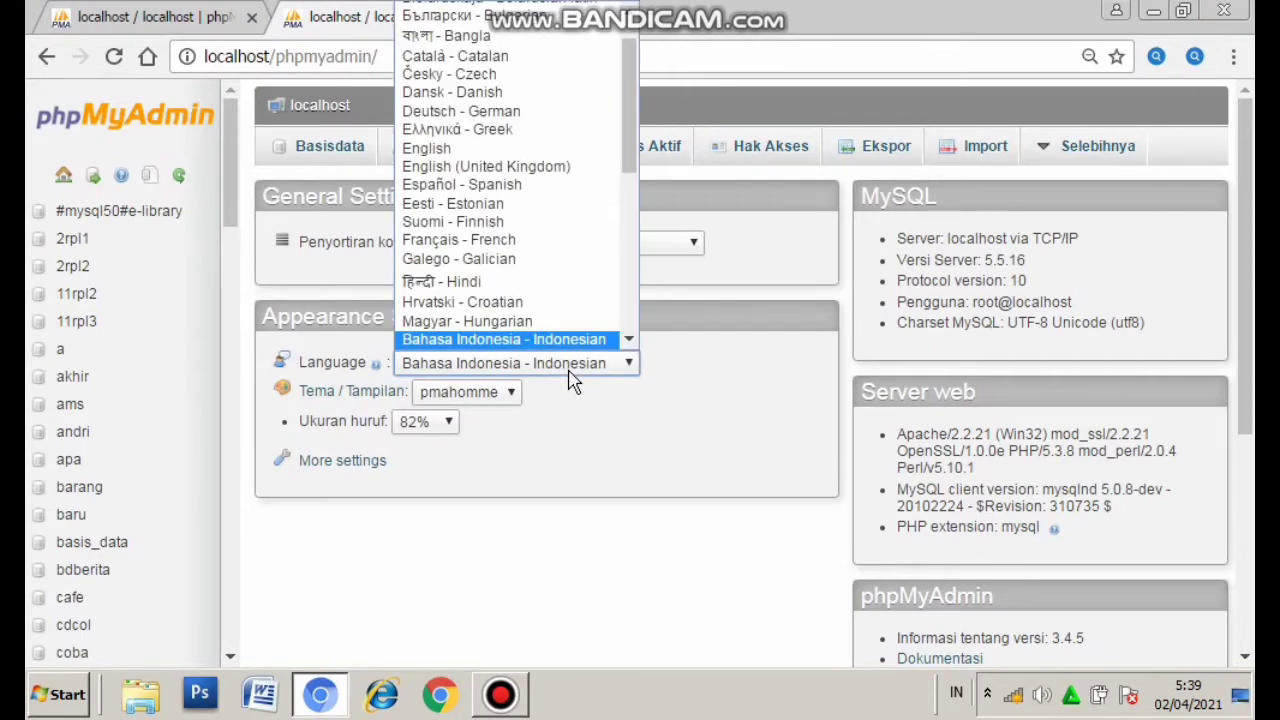
{"action": "left_click", "coordinate": [566, 374]}
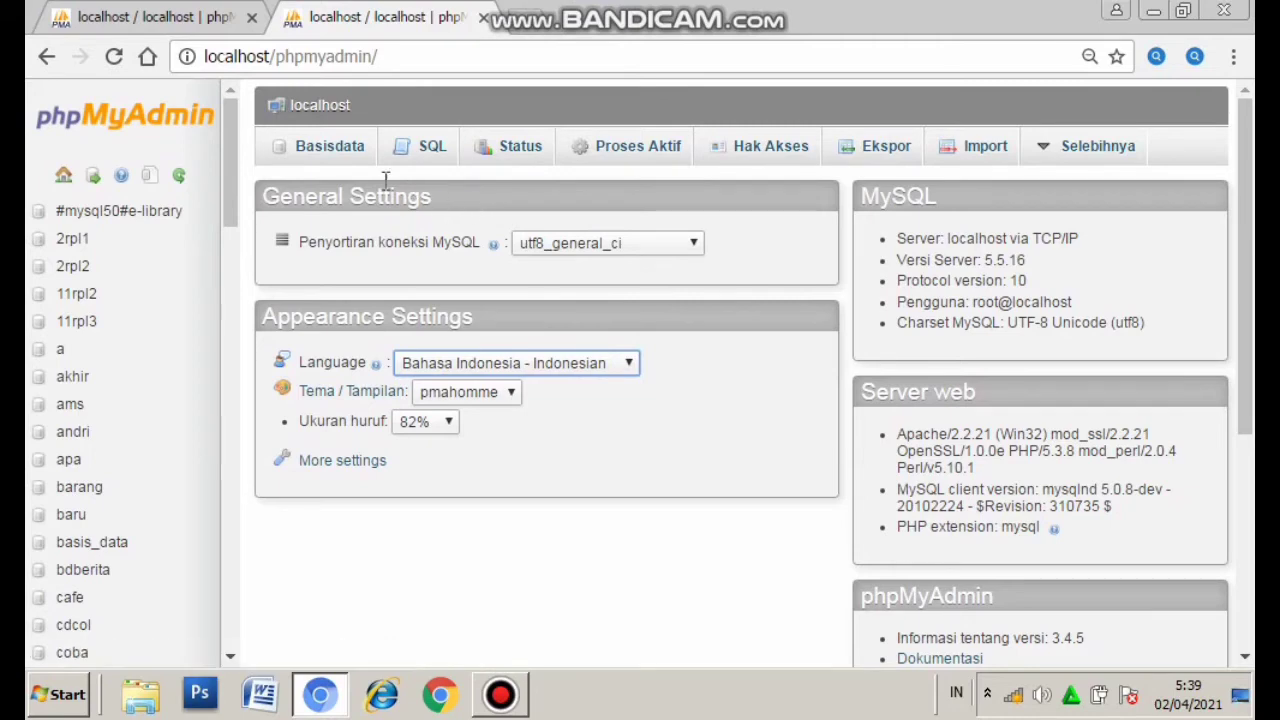
Step: Create a new database named kampung with the default collation
{"action": "left_click", "coordinate": [331, 150]}
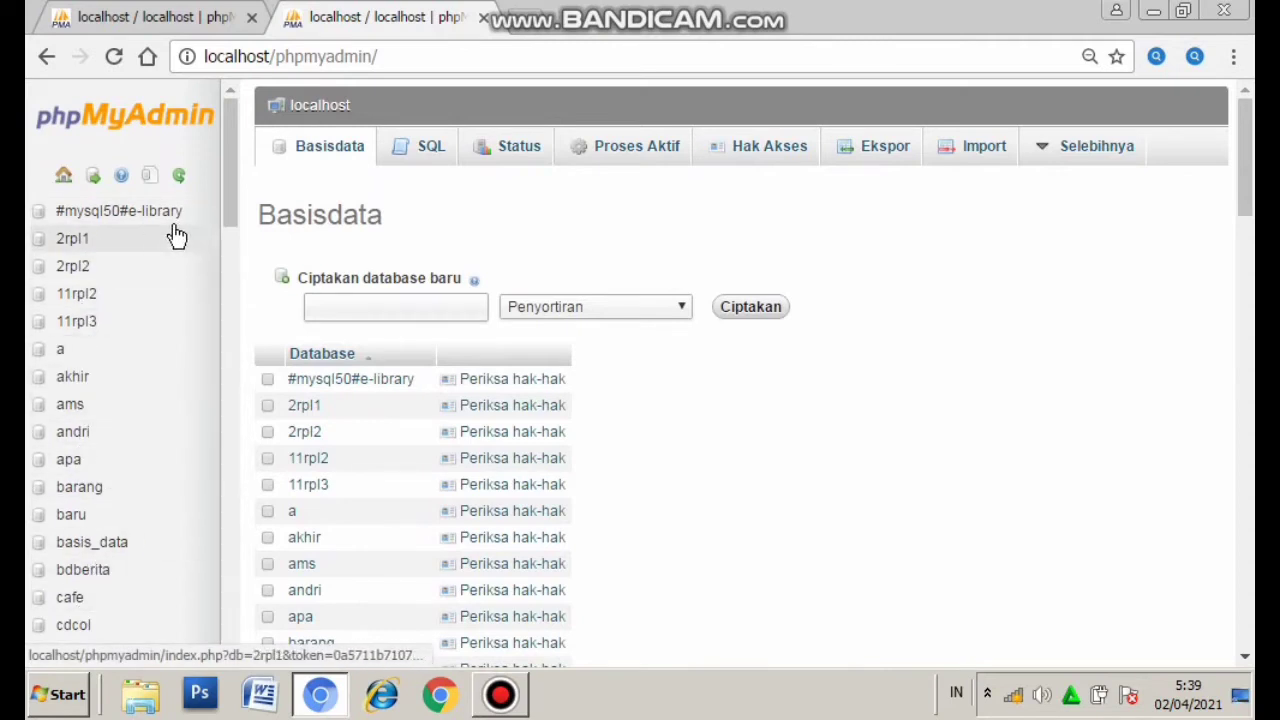
{"action": "scroll", "coordinate": [80, 380], "scroll_direction": "down", "scroll_amount": 5}
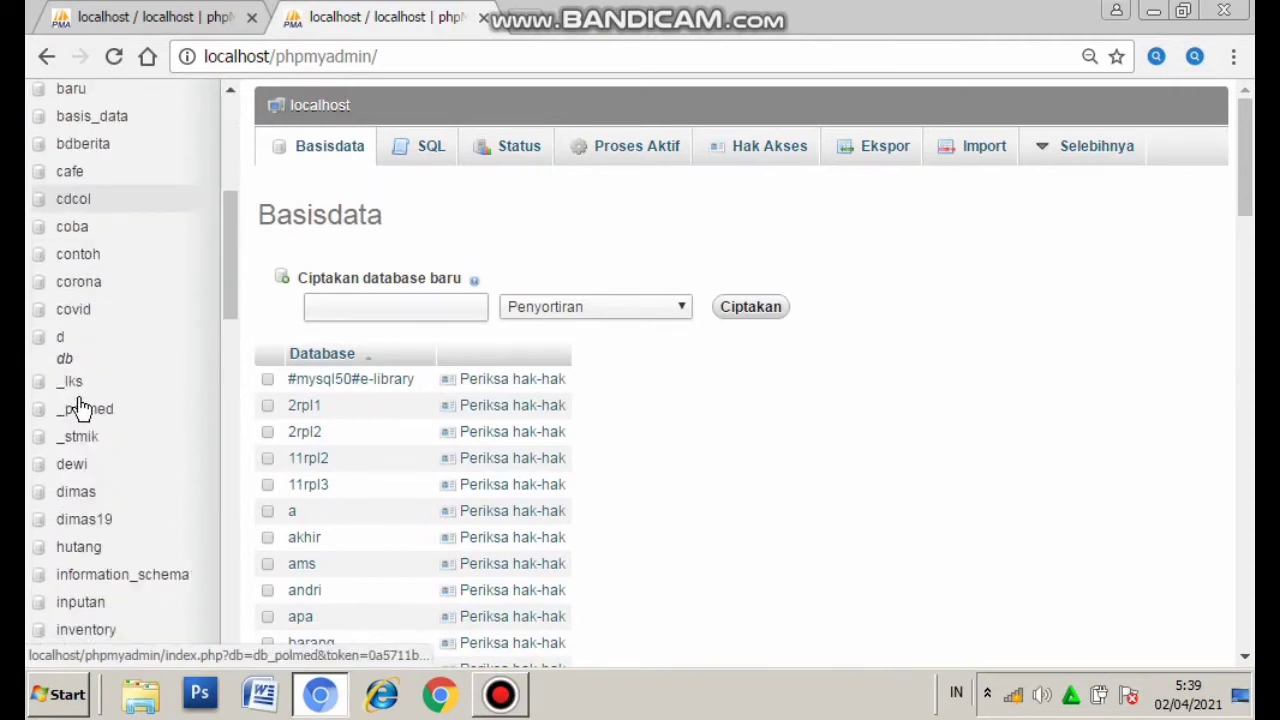
{"action": "scroll", "coordinate": [80, 400], "scroll_direction": "down", "scroll_amount": 20}
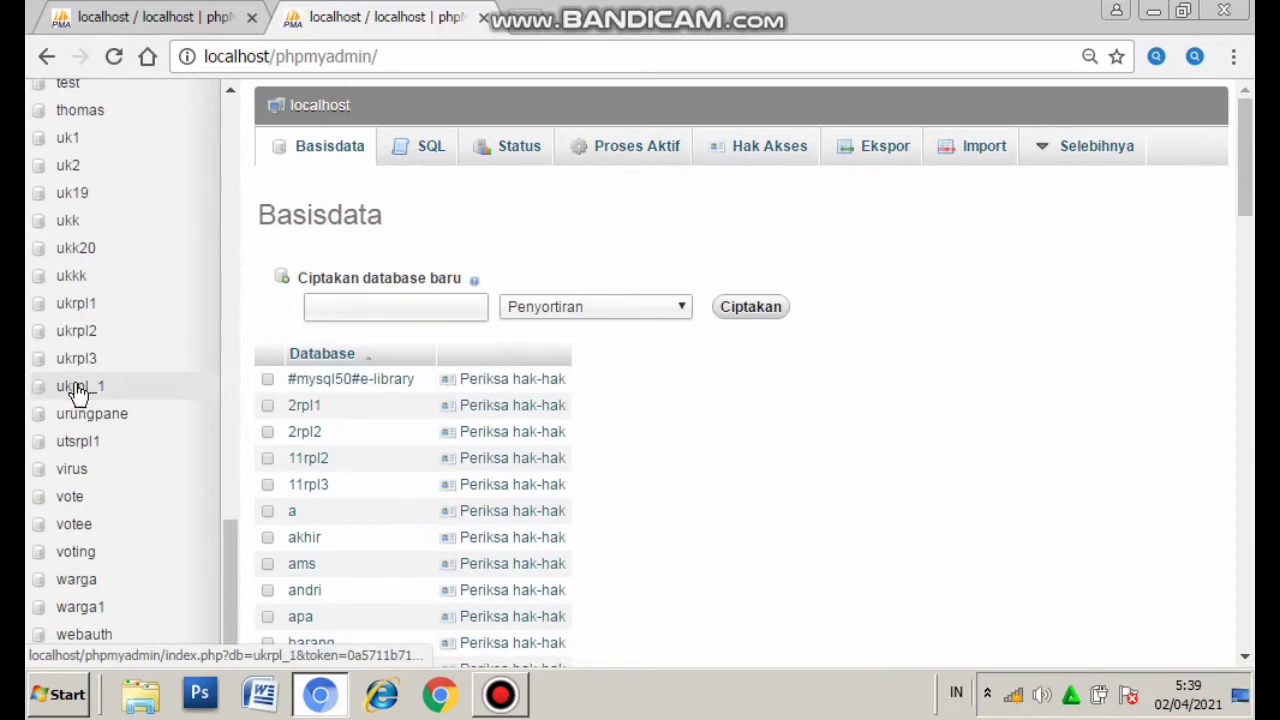
{"action": "scroll", "coordinate": [79, 392], "scroll_direction": "up", "scroll_amount": 20}
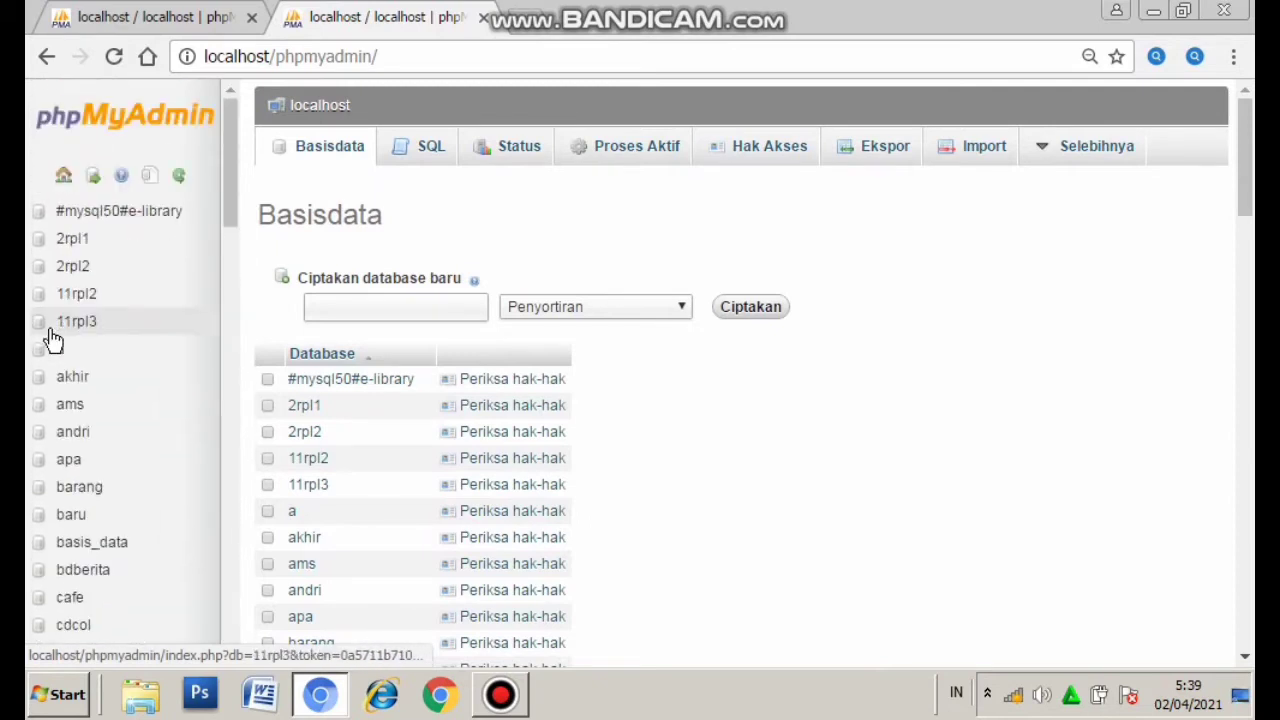
{"action": "left_click", "coordinate": [364, 300]}
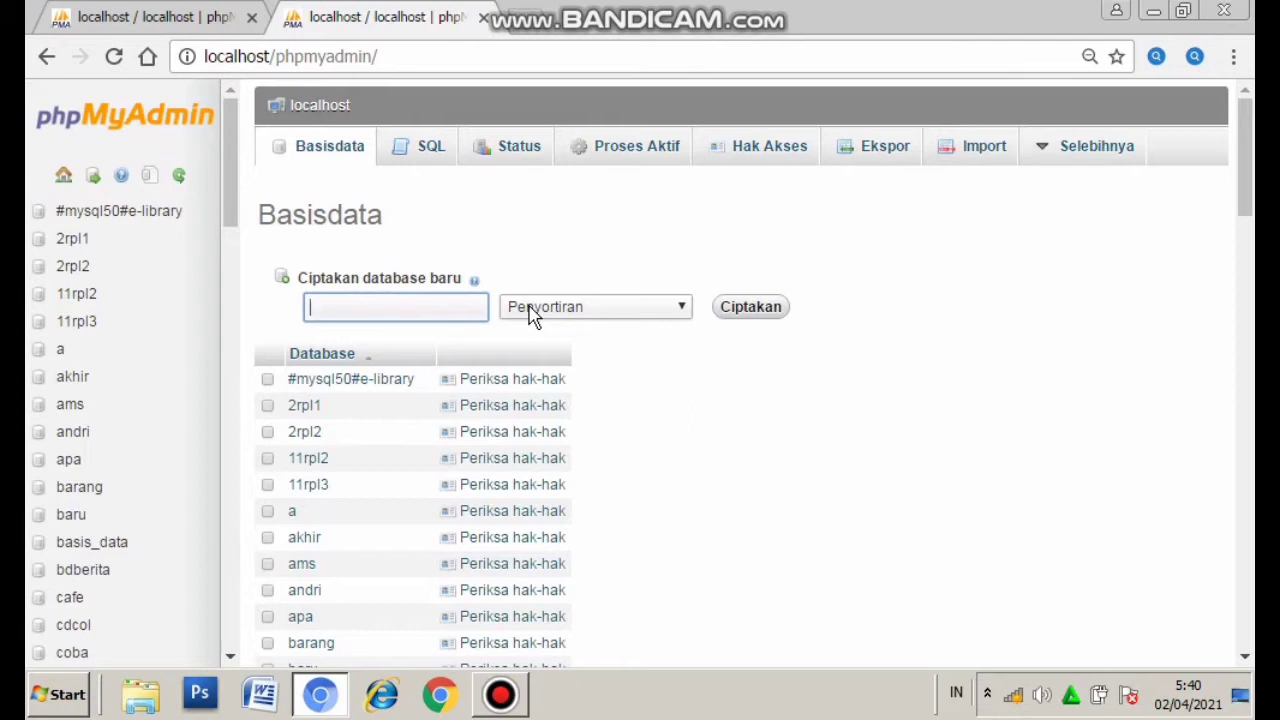
{"action": "type", "text": "kampung"}
{"action": "left_click", "coordinate": [744, 313]}
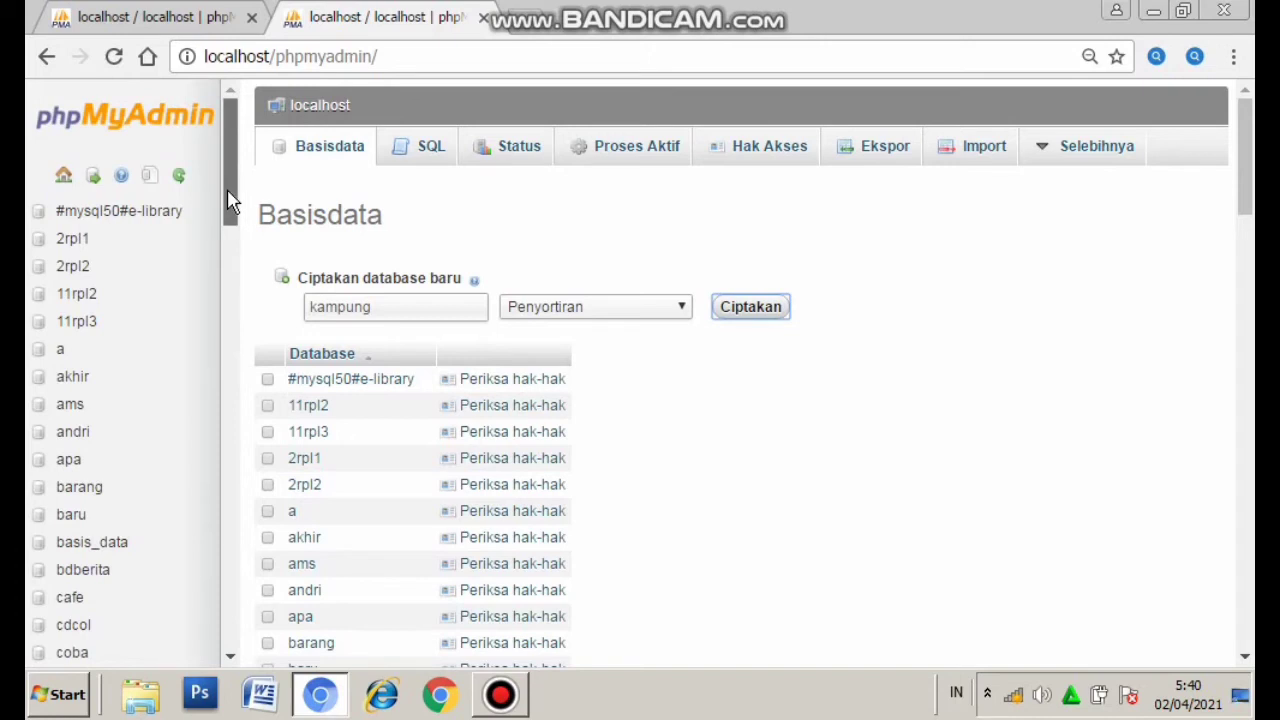
Step: Open the kampung database from the database list and close the other phpMyAdmin browser tab
{"action": "left_click_drag", "start_coordinate": [229, 200], "coordinate": [225, 341]}
{"action": "scroll", "coordinate": [220, 350], "scroll_direction": "down", "scroll_amount": 3}
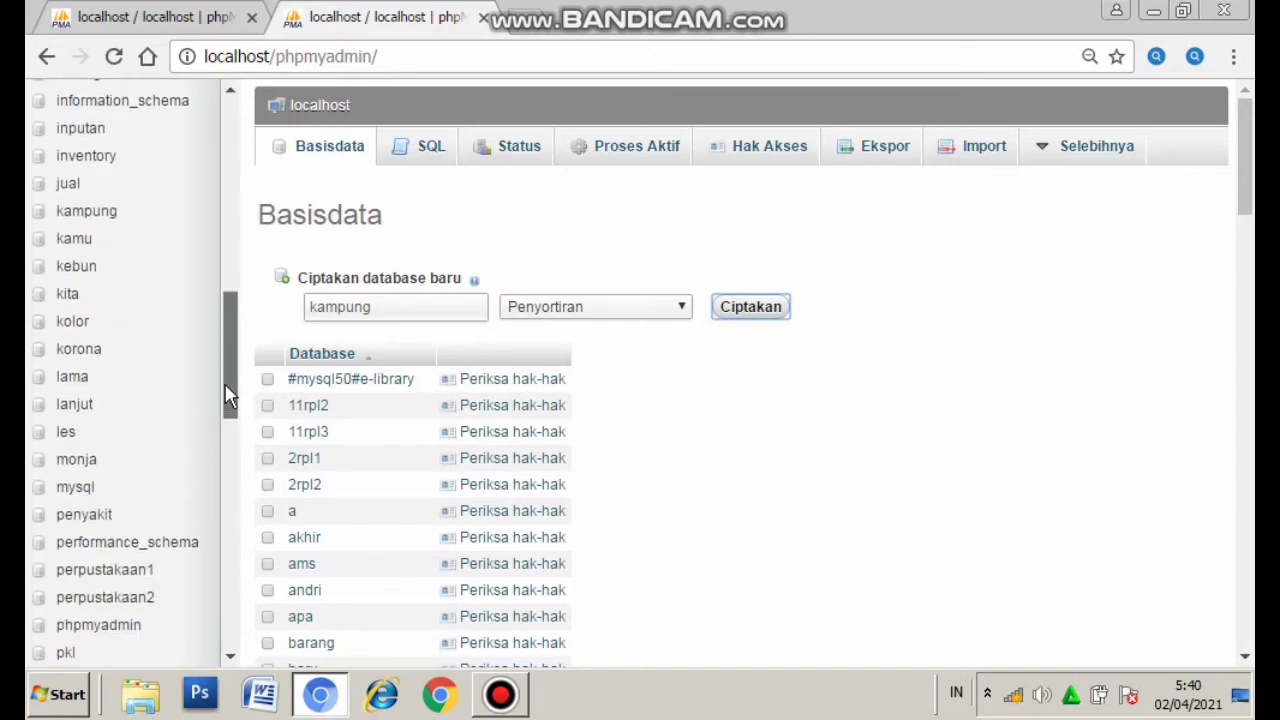
{"action": "left_click", "coordinate": [113, 219]}
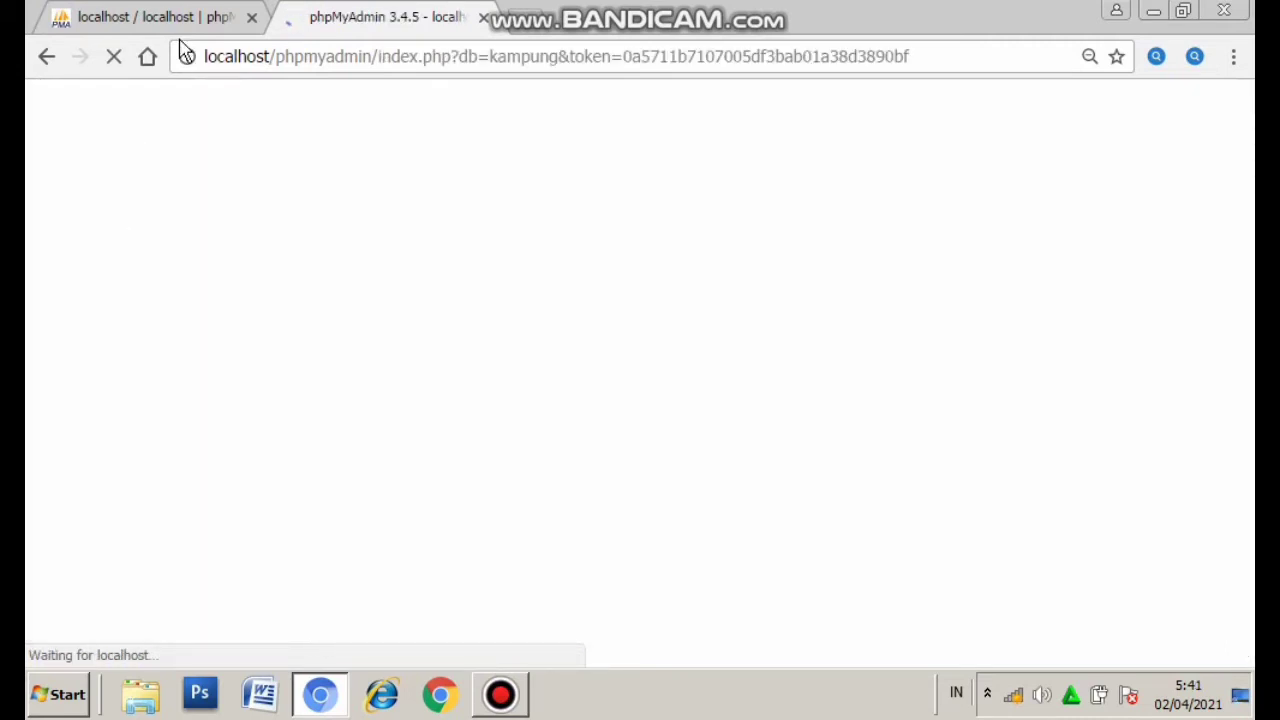
{"action": "left_click", "coordinate": [250, 21]}
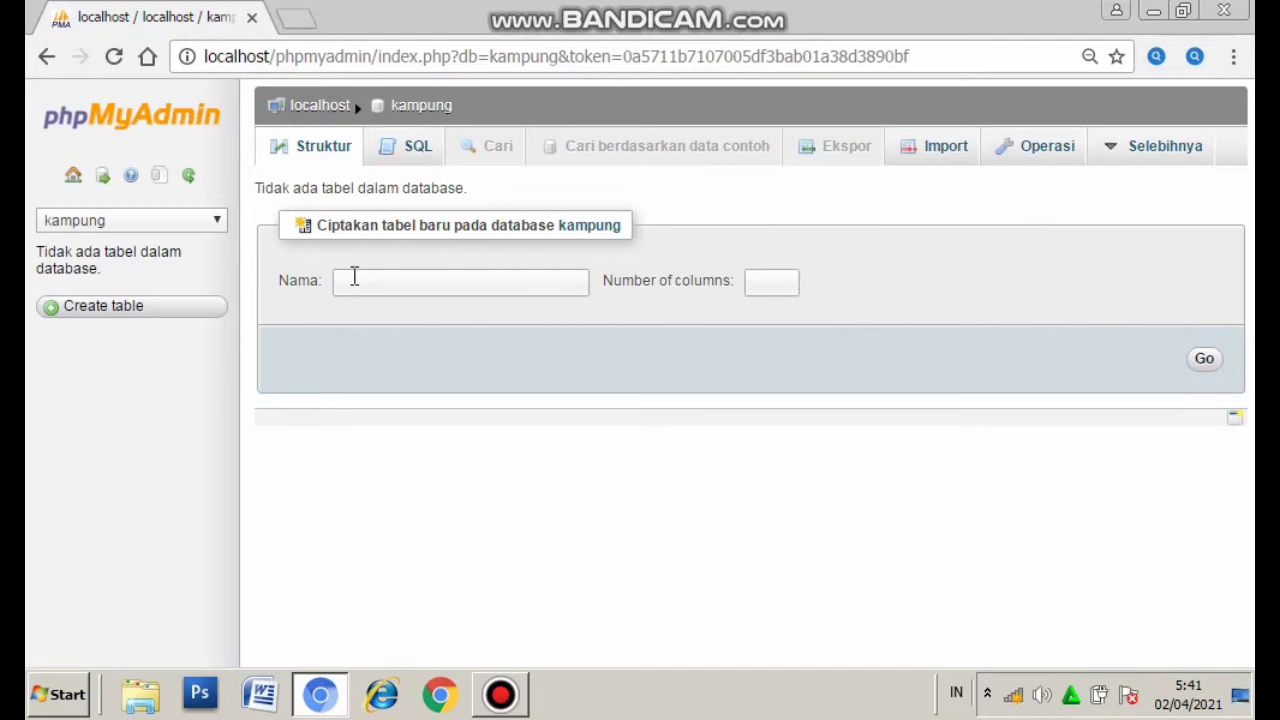
Step: Start a new table named warga with 5 columns in the kampung database
{"action": "left_click", "coordinate": [354, 277]}
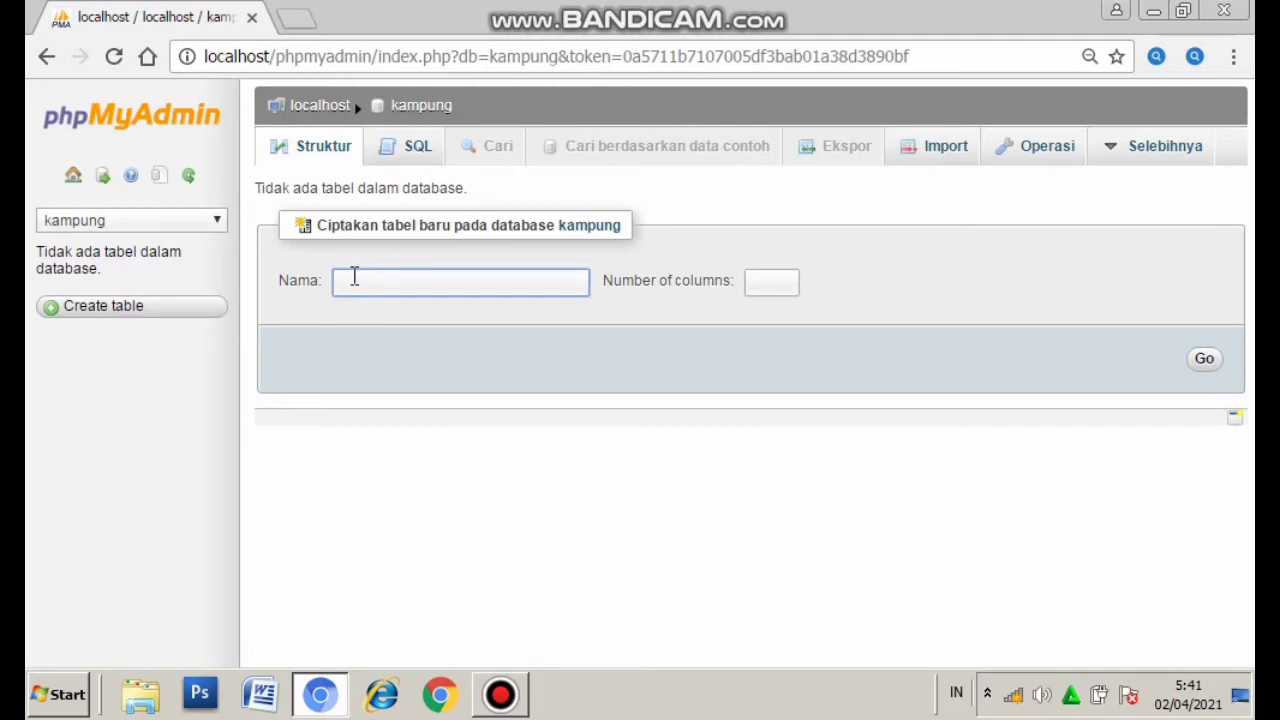
{"action": "type", "text": "2war=="}
{"action": "key", "text": "BackSpace"}
{"action": "key", "text": "BackSpace"}
{"action": "key", "text": "BackSpace"}
{"action": "key", "text": "BackSpace"}
{"action": "key", "text": "BackSpace"}
{"action": "key", "text": "BackSpace"}
{"action": "type", "text": "war"}
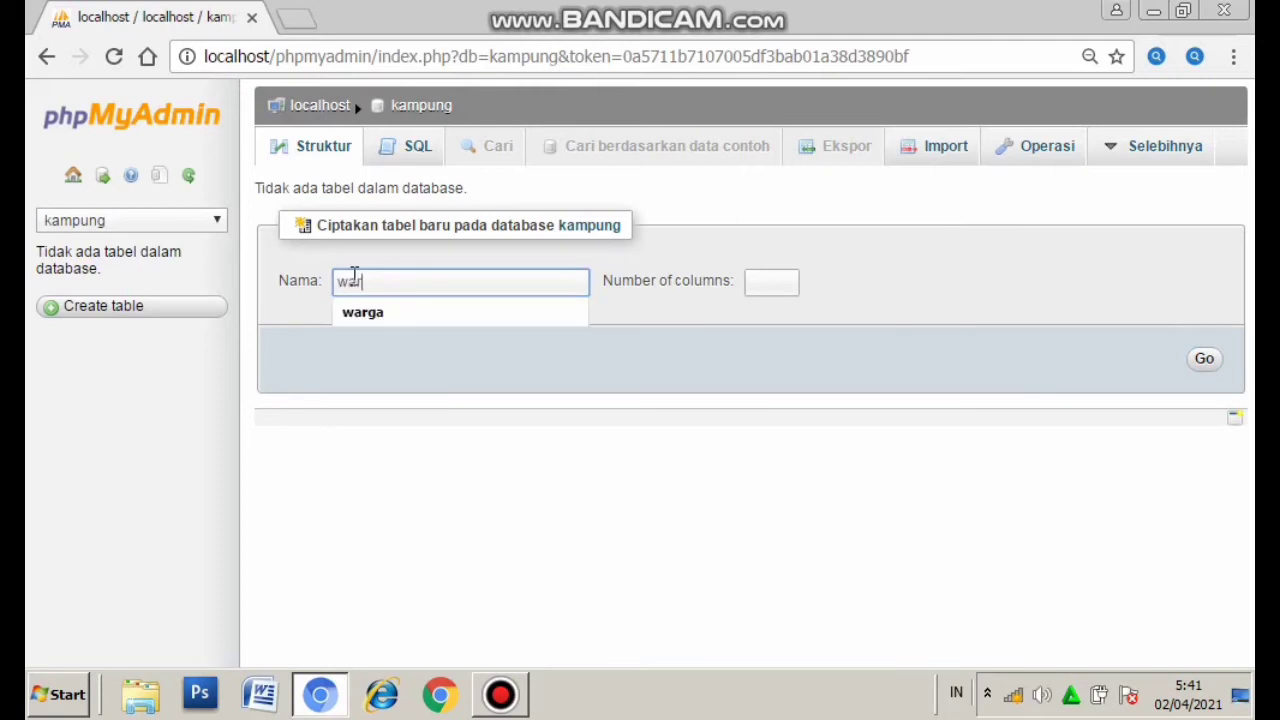
{"action": "type", "text": "ga"}
{"action": "key", "text": "Tab"}
{"action": "type", "text": "5"}
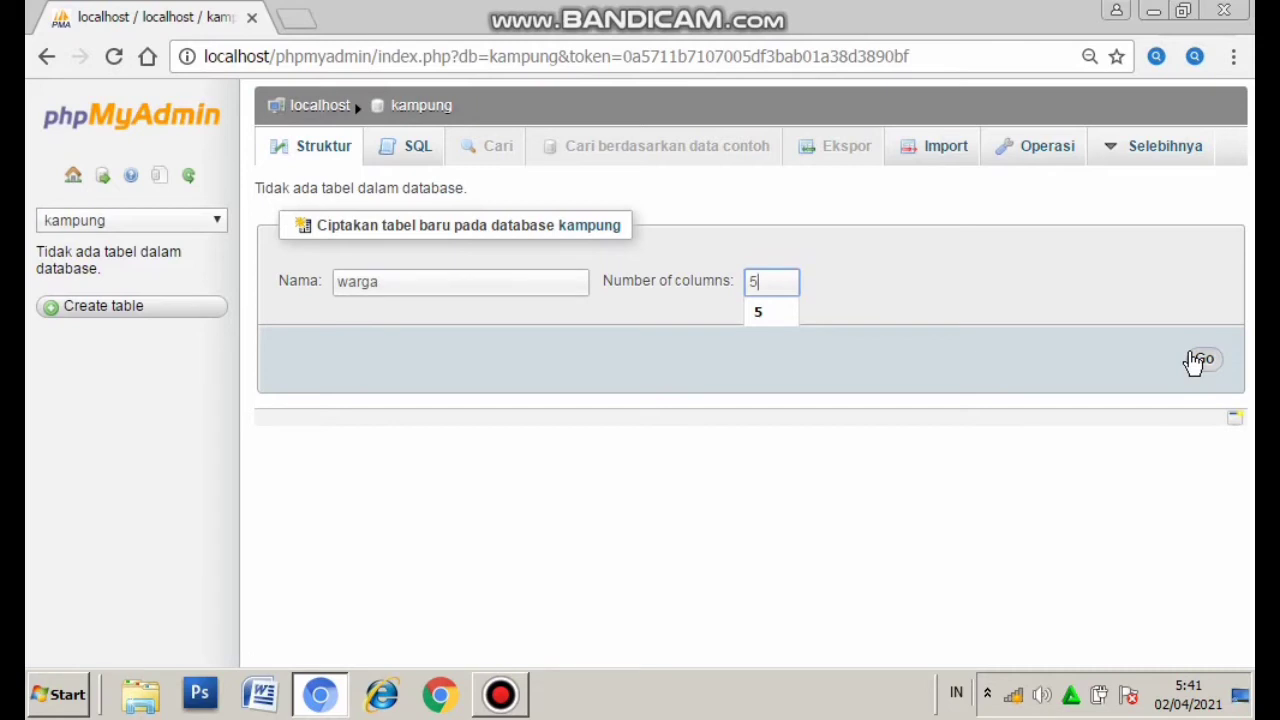
{"action": "left_click", "coordinate": [1195, 362]}
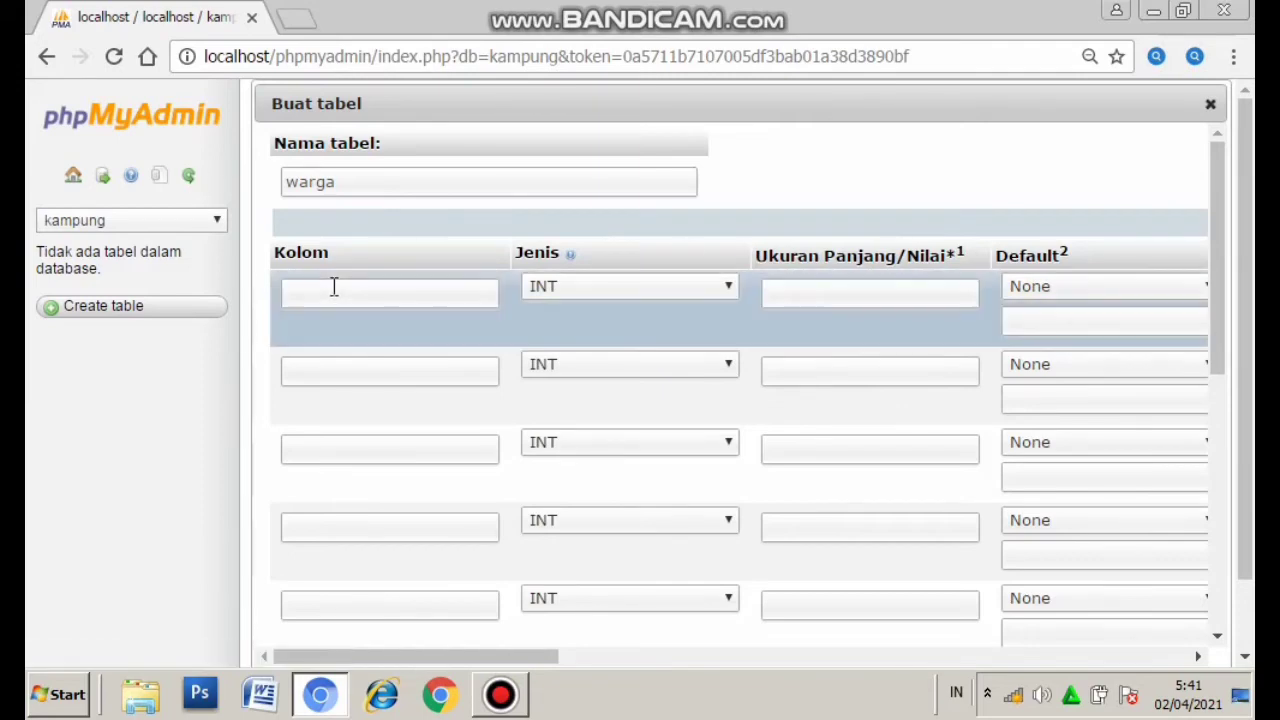
Step: Name the five columns of the warga table nik, nama, username, password and telp
{"action": "left_click", "coordinate": [460, 288]}
{"action": "type", "text": "nik"}
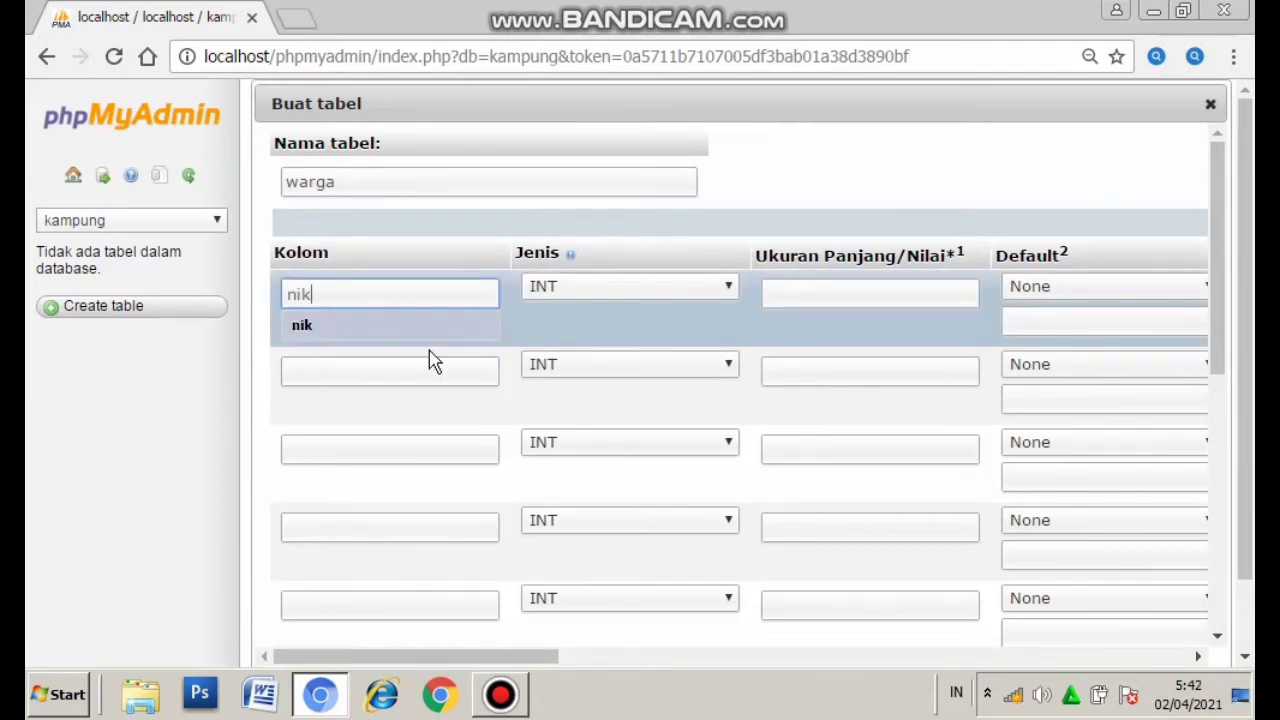
{"action": "left_click", "coordinate": [406, 367]}
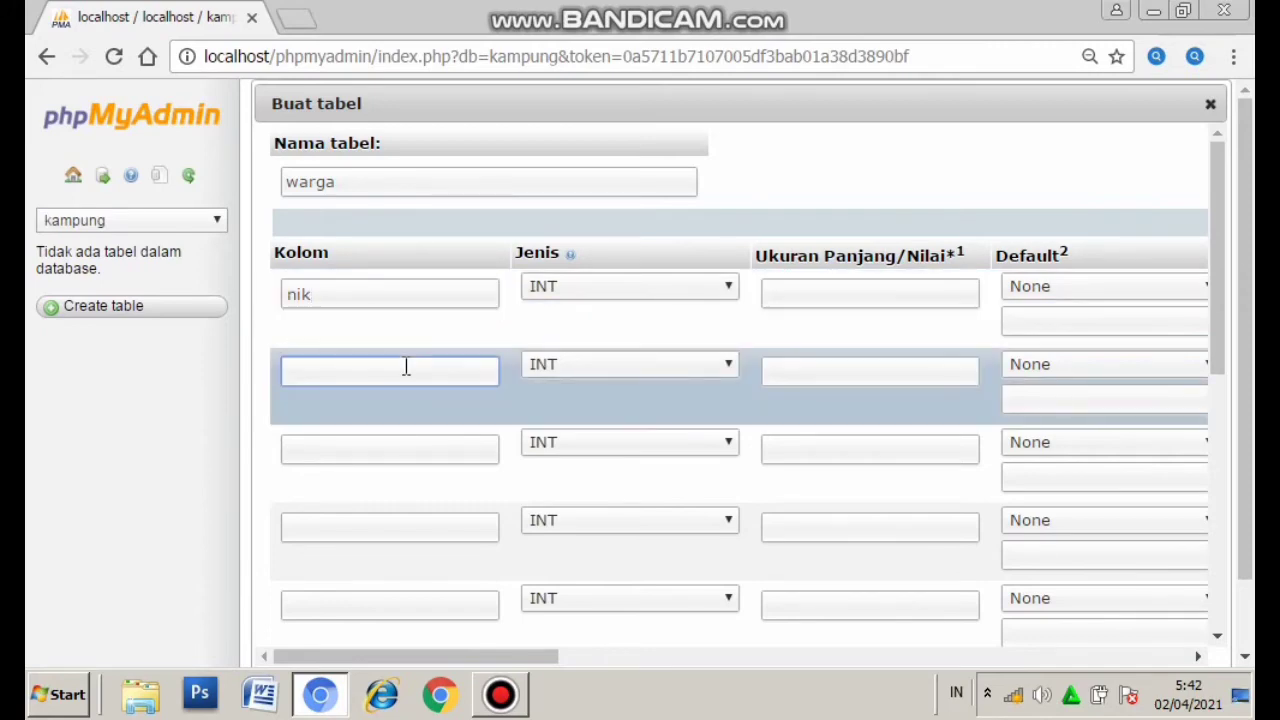
{"action": "left_click", "coordinate": [406, 367]}
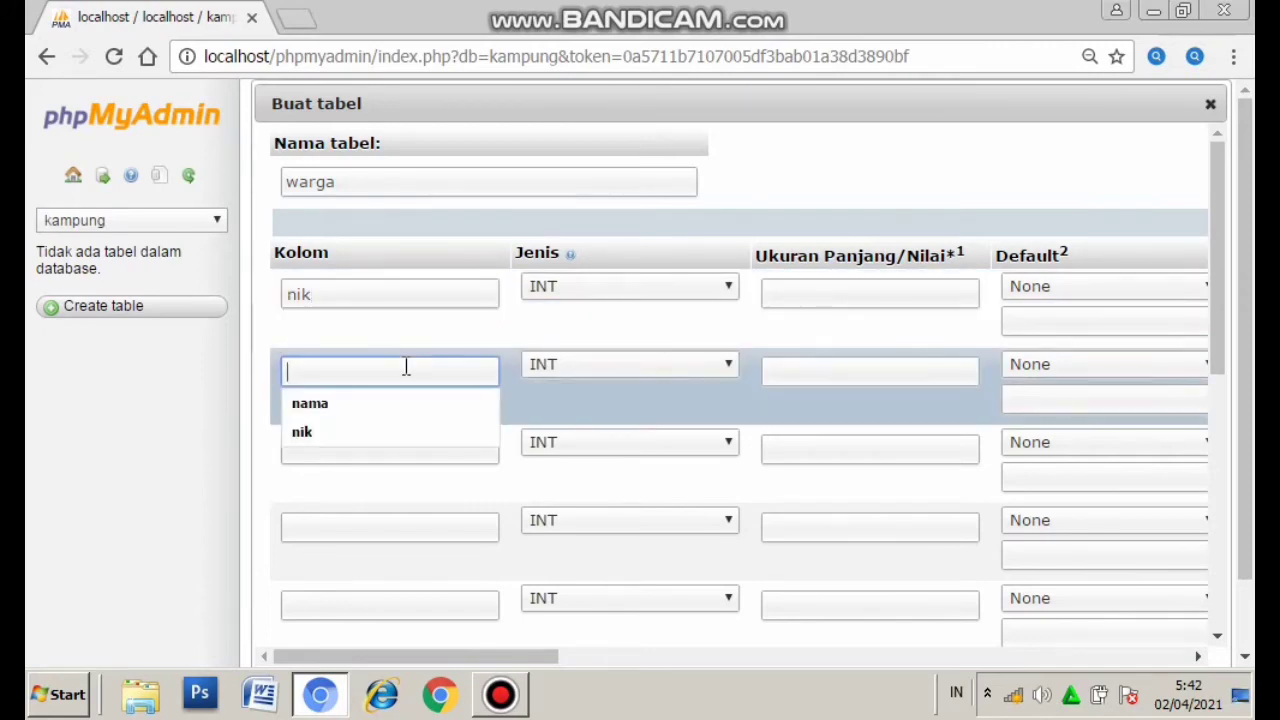
{"action": "type", "text": "nama"}
{"action": "left_click", "coordinate": [406, 449]}
{"action": "type", "text": "use"}
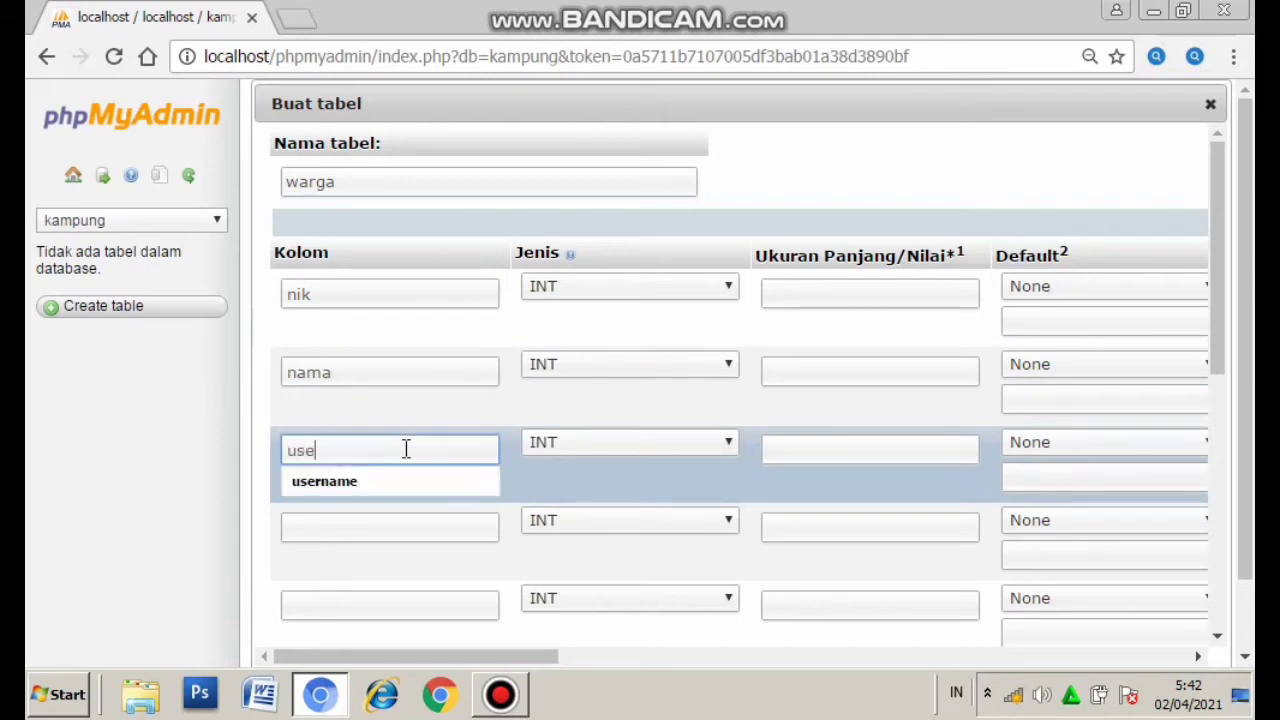
{"action": "type", "text": "rname"}
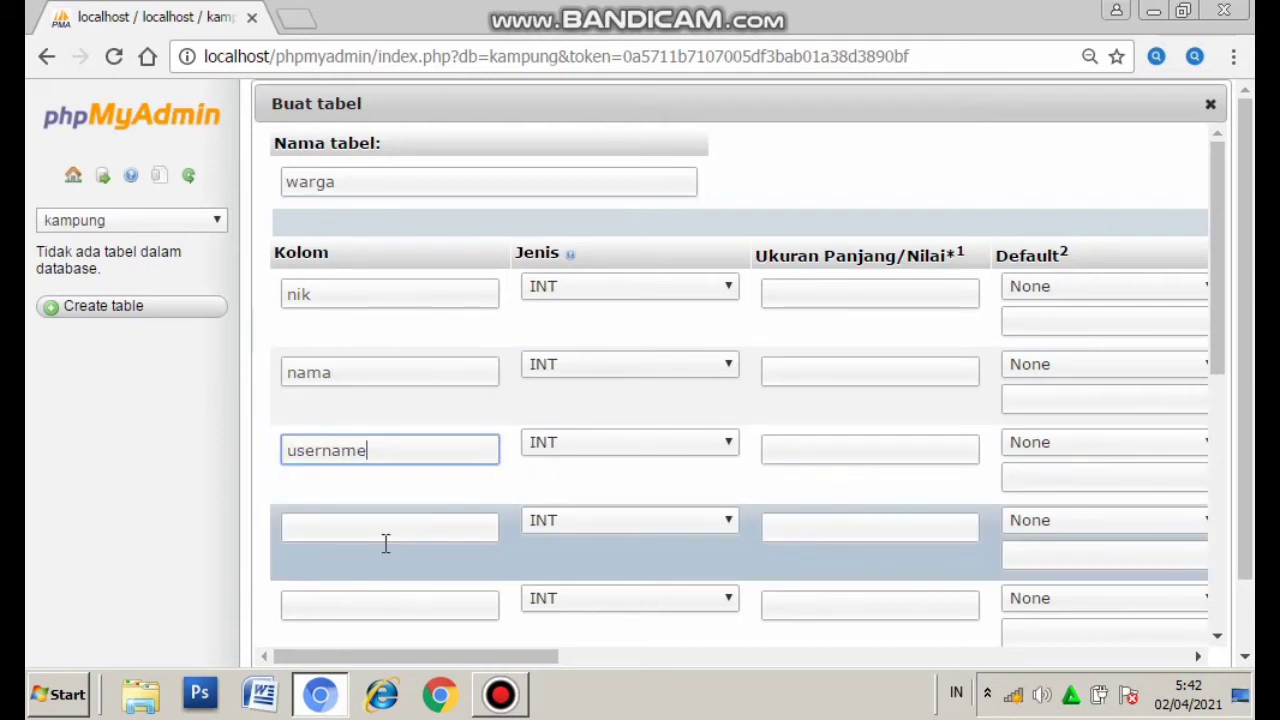
{"action": "left_click", "coordinate": [385, 543]}
{"action": "type", "text": "p"}
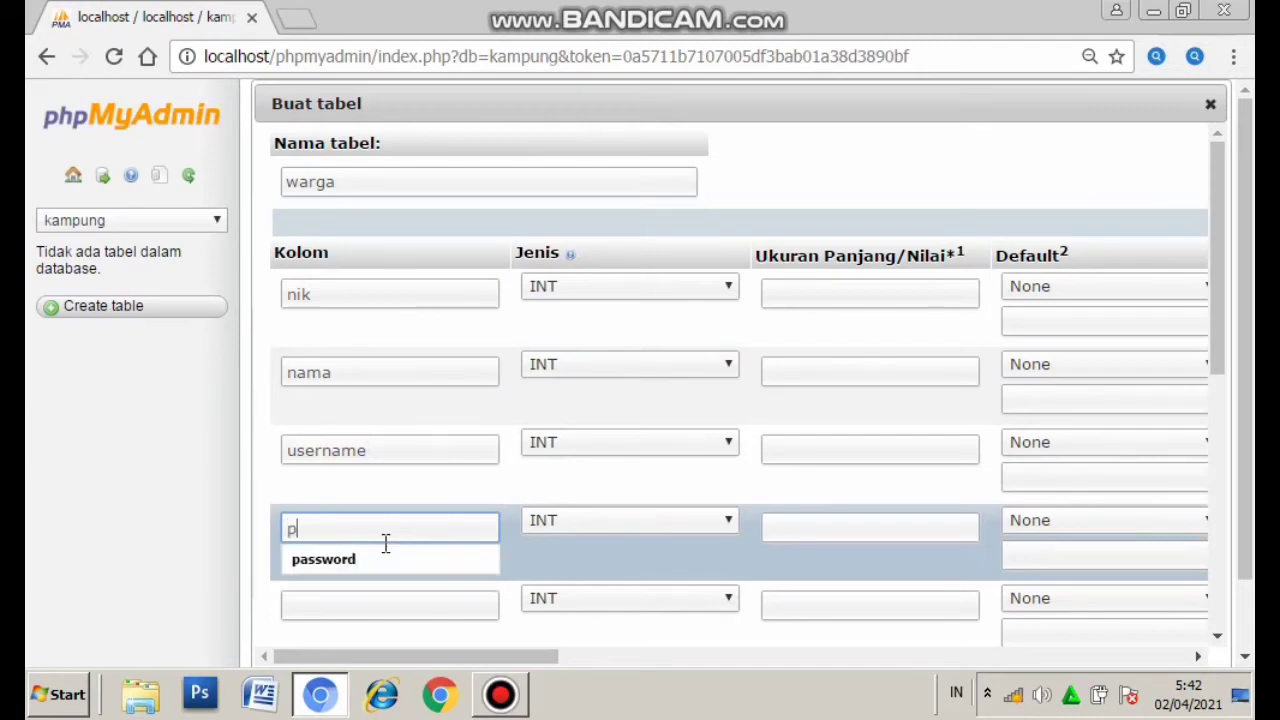
{"action": "type", "text": "assword"}
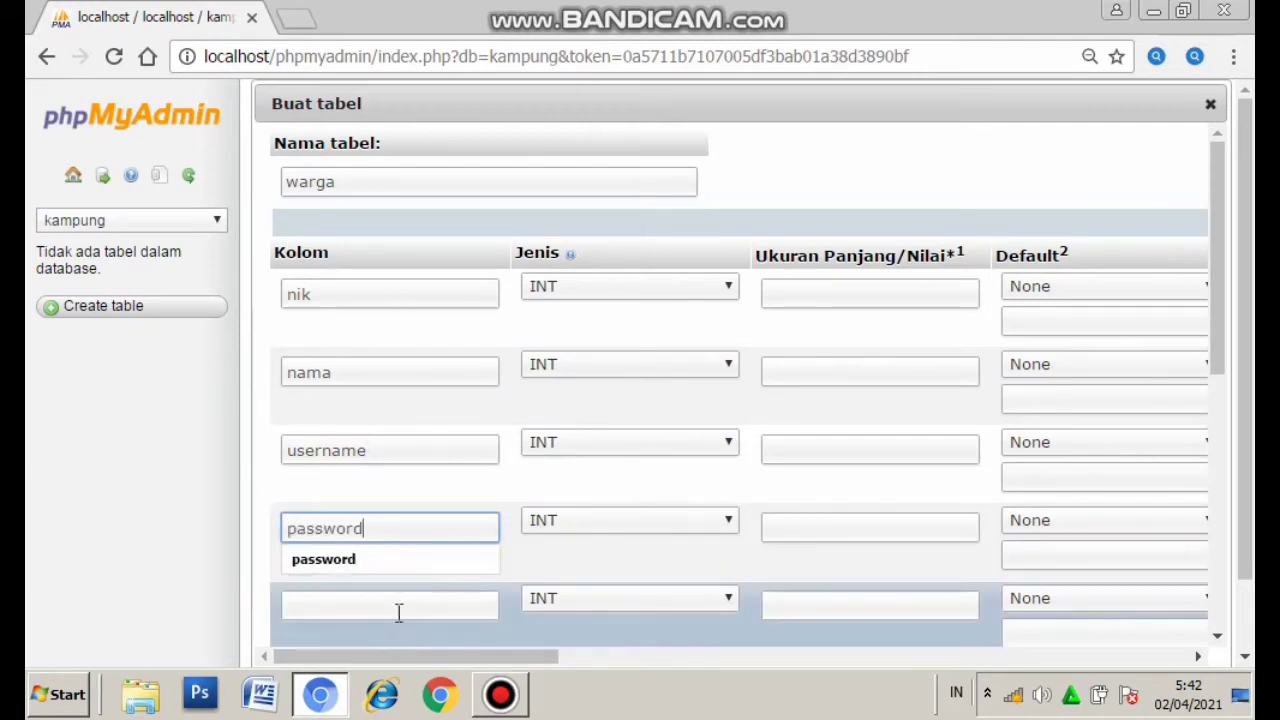
{"action": "left_click", "coordinate": [403, 600]}
{"action": "type", "text": "telp"}
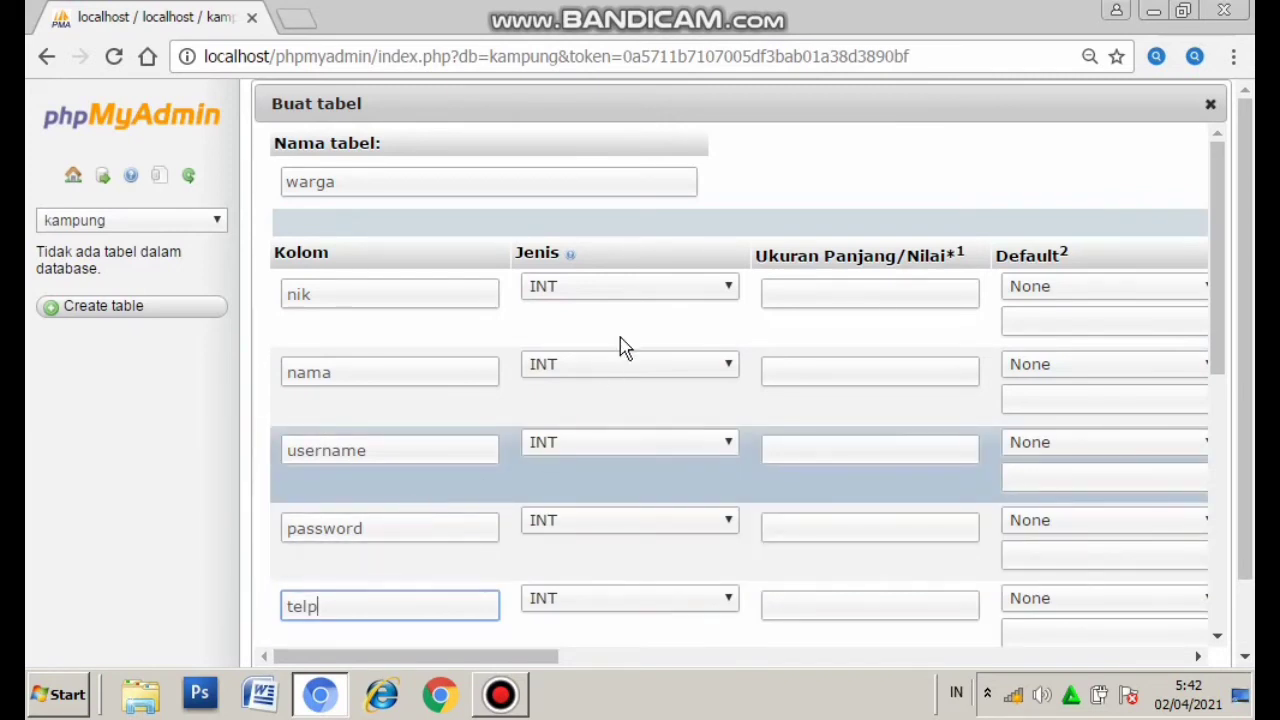
Step: Set the data type of the nama, username, password and telp columns to VARCHAR
{"action": "left_click", "coordinate": [645, 375]}
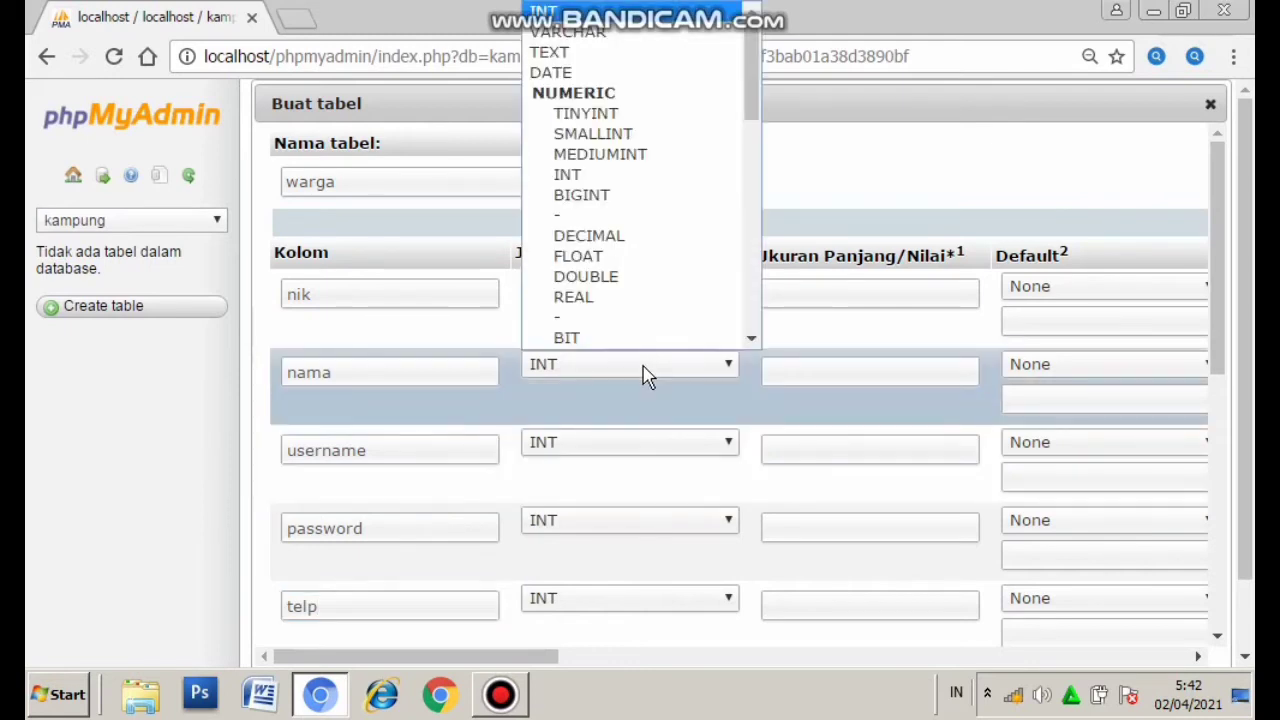
{"action": "left_click", "coordinate": [634, 36]}
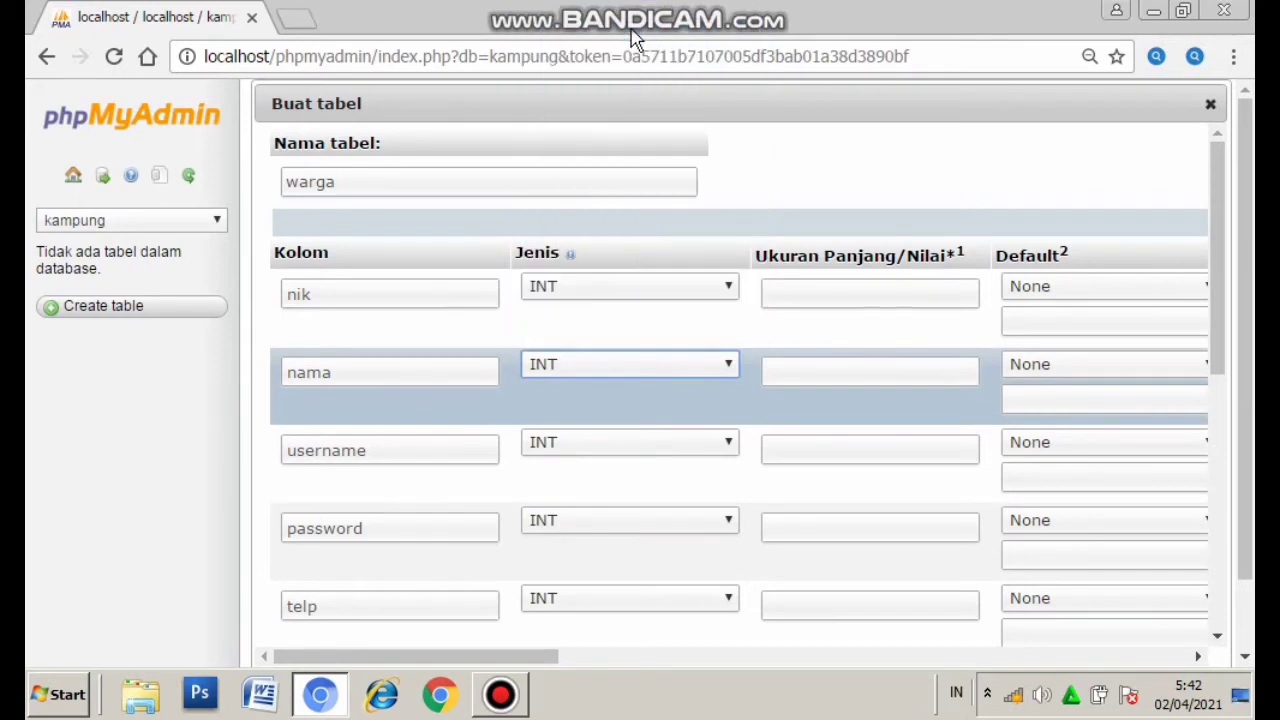
{"action": "left_click", "coordinate": [590, 457]}
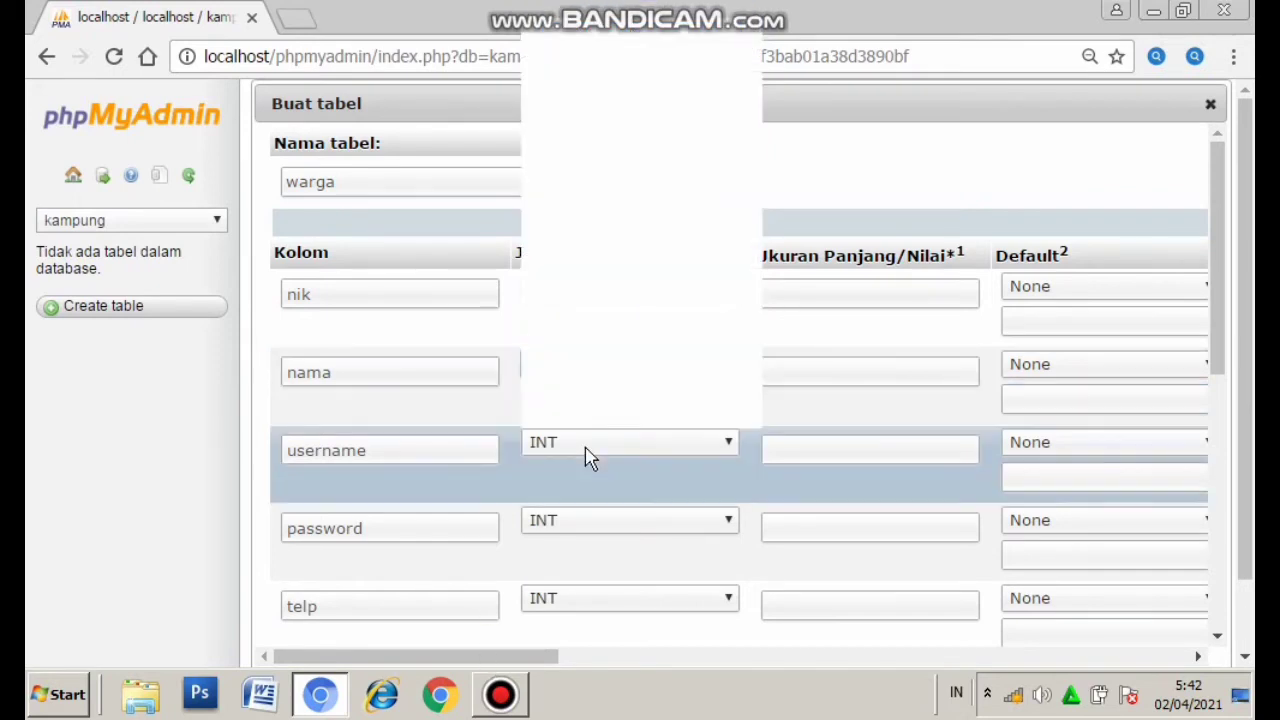
{"action": "left_click", "coordinate": [607, 58]}
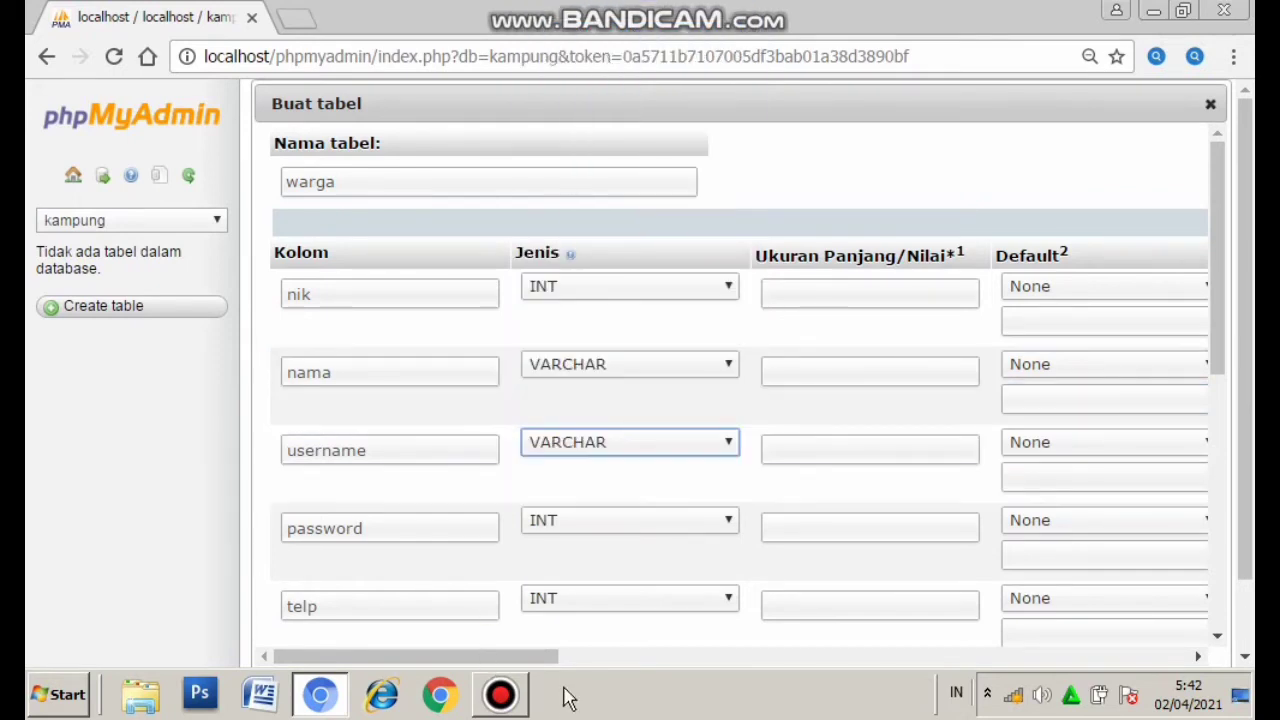
{"action": "left_click", "coordinate": [577, 533]}
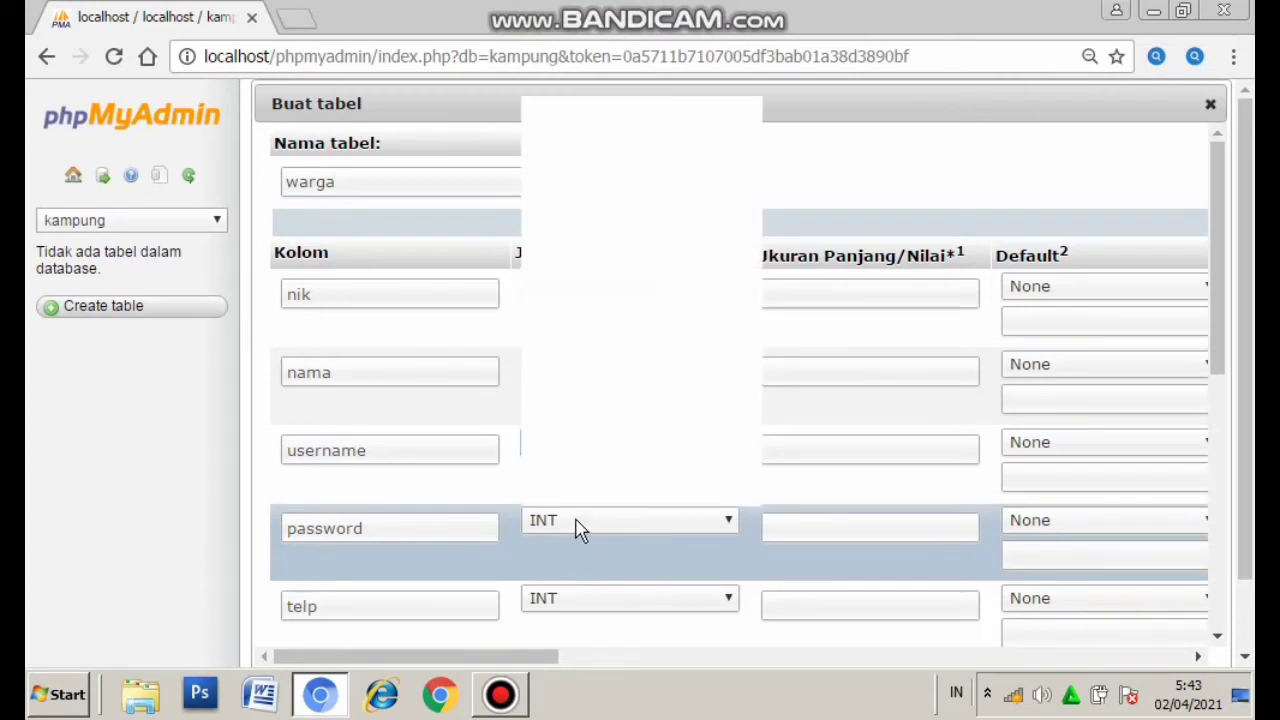
{"action": "left_click", "coordinate": [596, 127]}
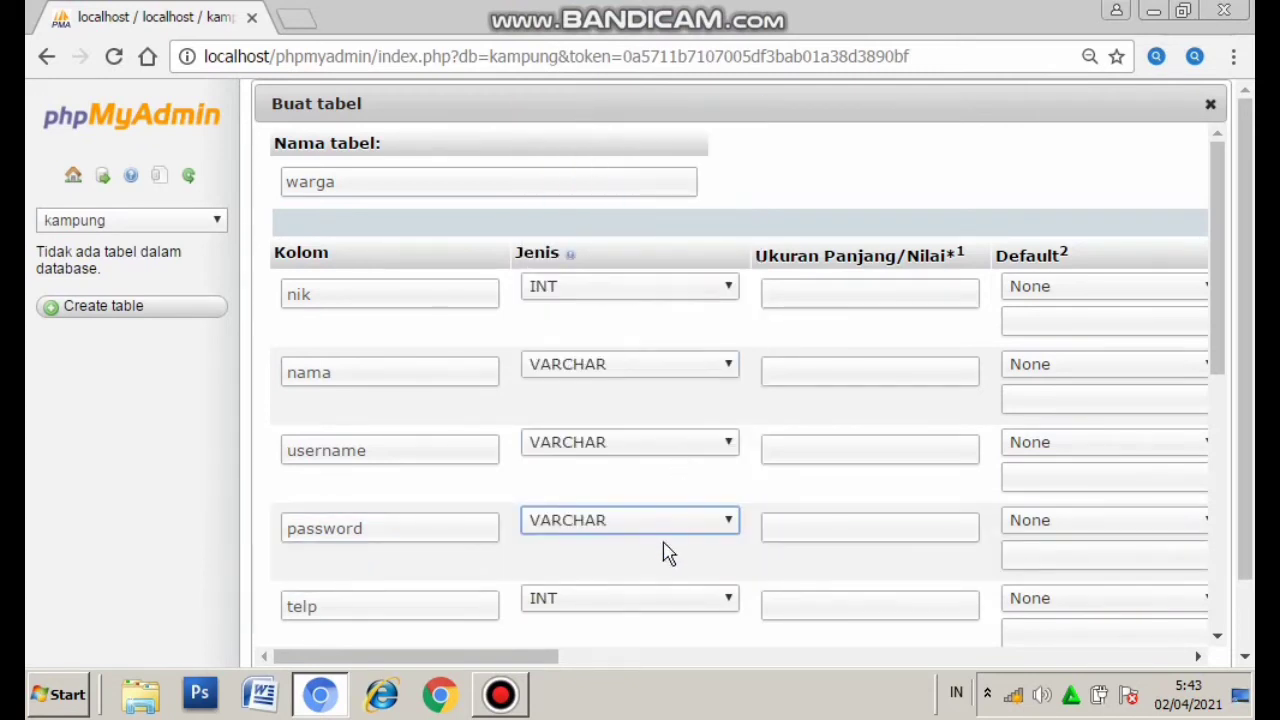
{"action": "left_click", "coordinate": [640, 605]}
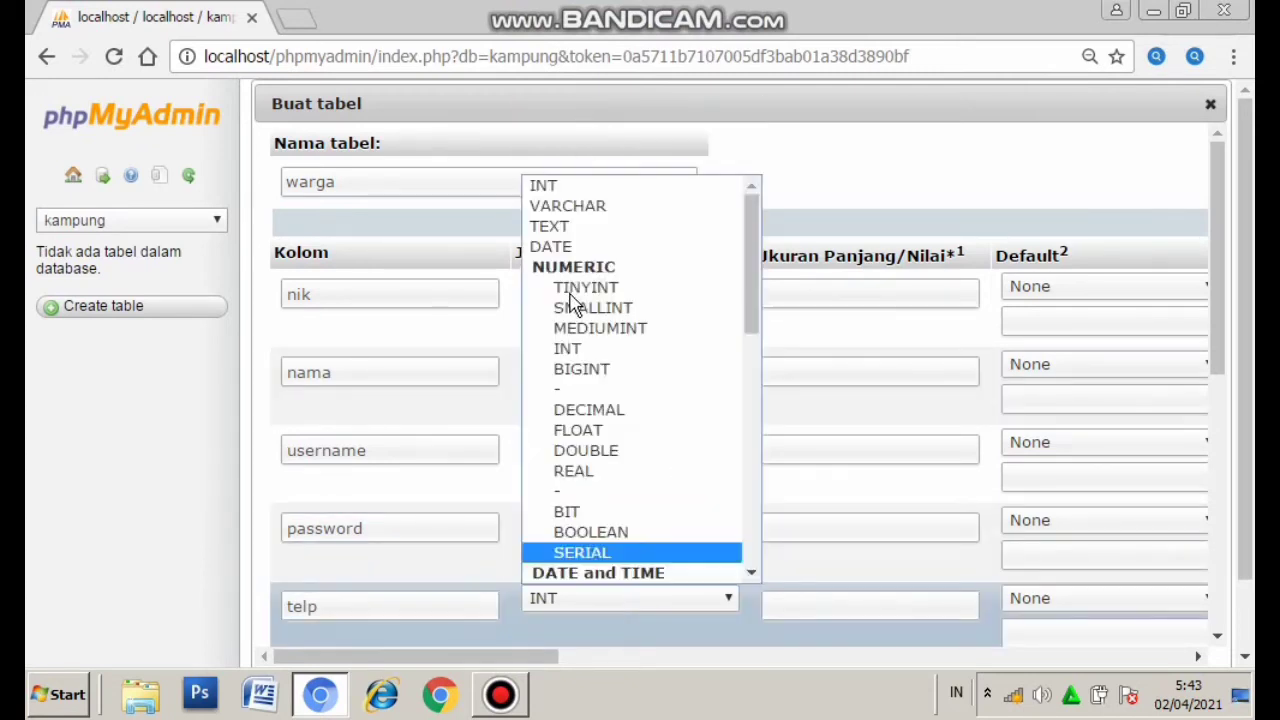
{"action": "left_click", "coordinate": [586, 212]}
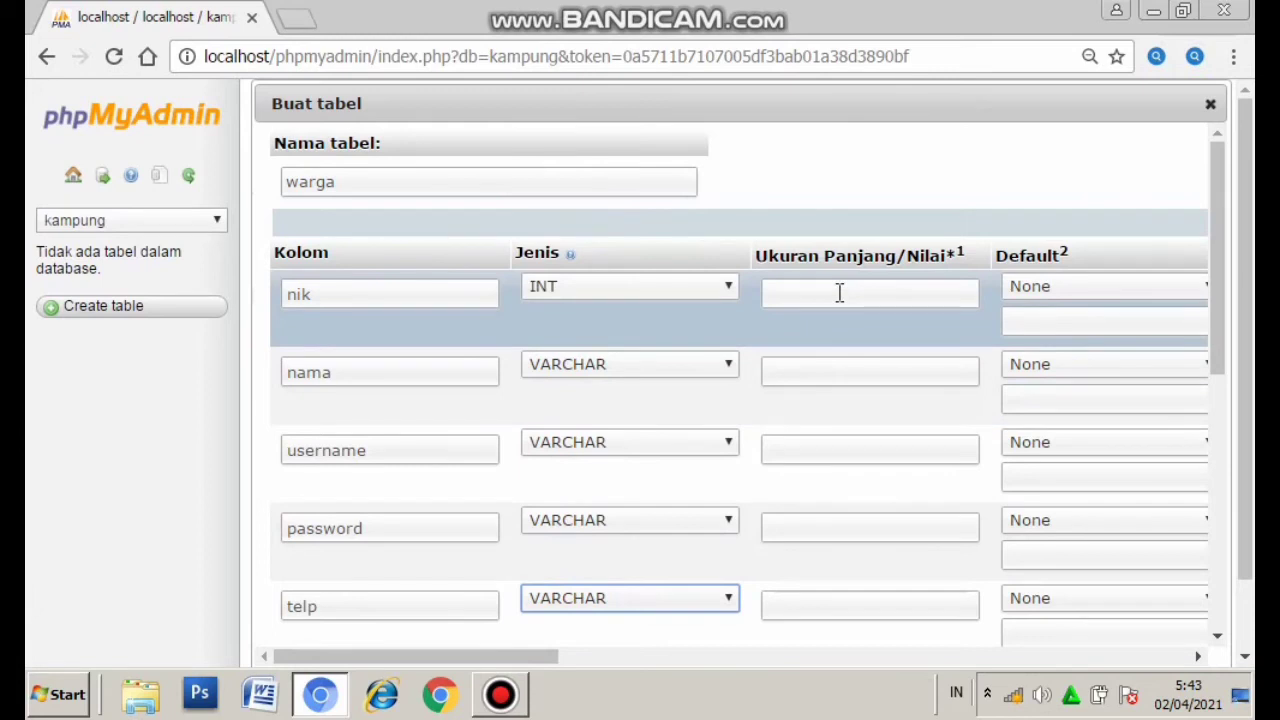
Step: Set the column lengths to 15 for nik, 20 for nama, username and password, and 18 for telp
{"action": "left_click", "coordinate": [840, 292]}
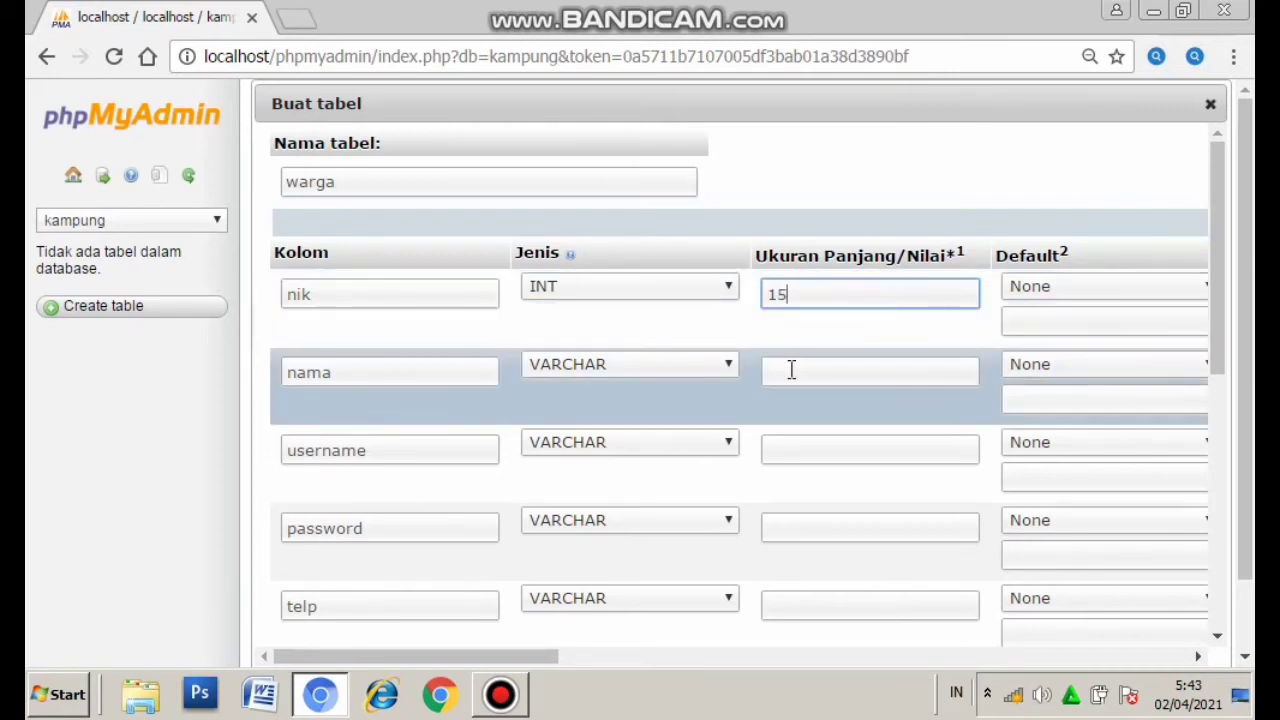
{"action": "left_click", "coordinate": [791, 370]}
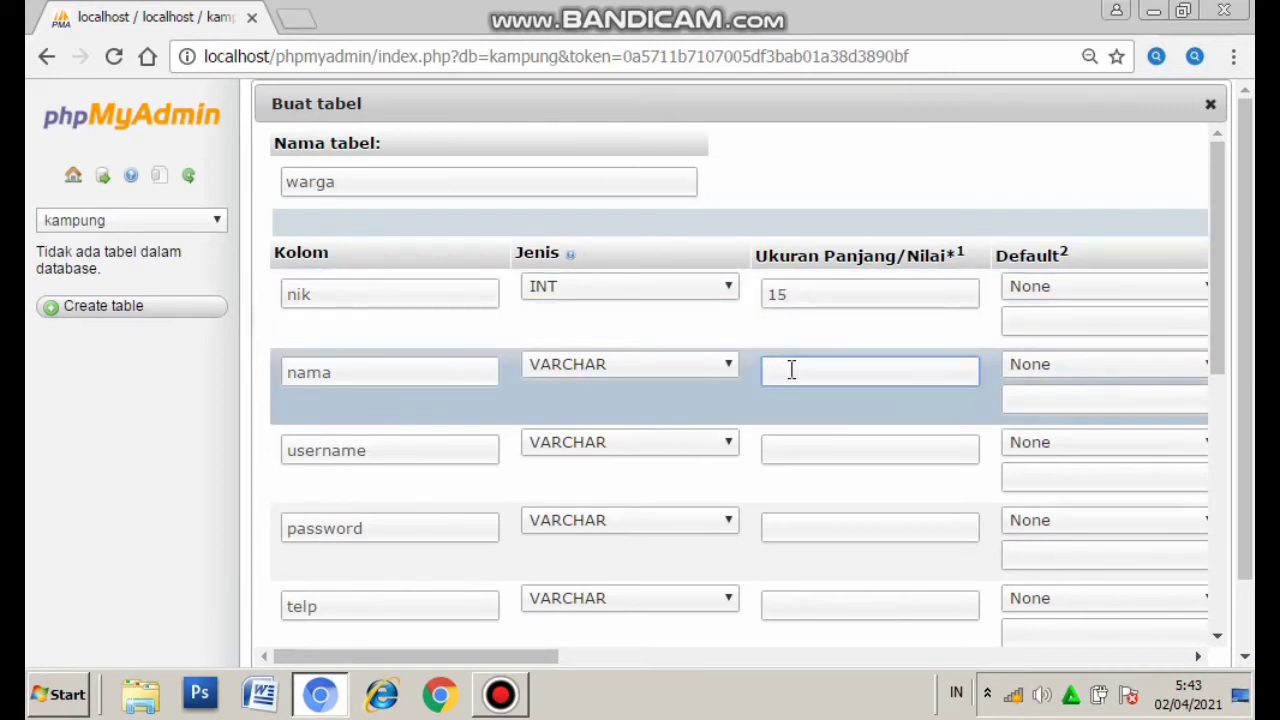
{"action": "left_click", "coordinate": [791, 370]}
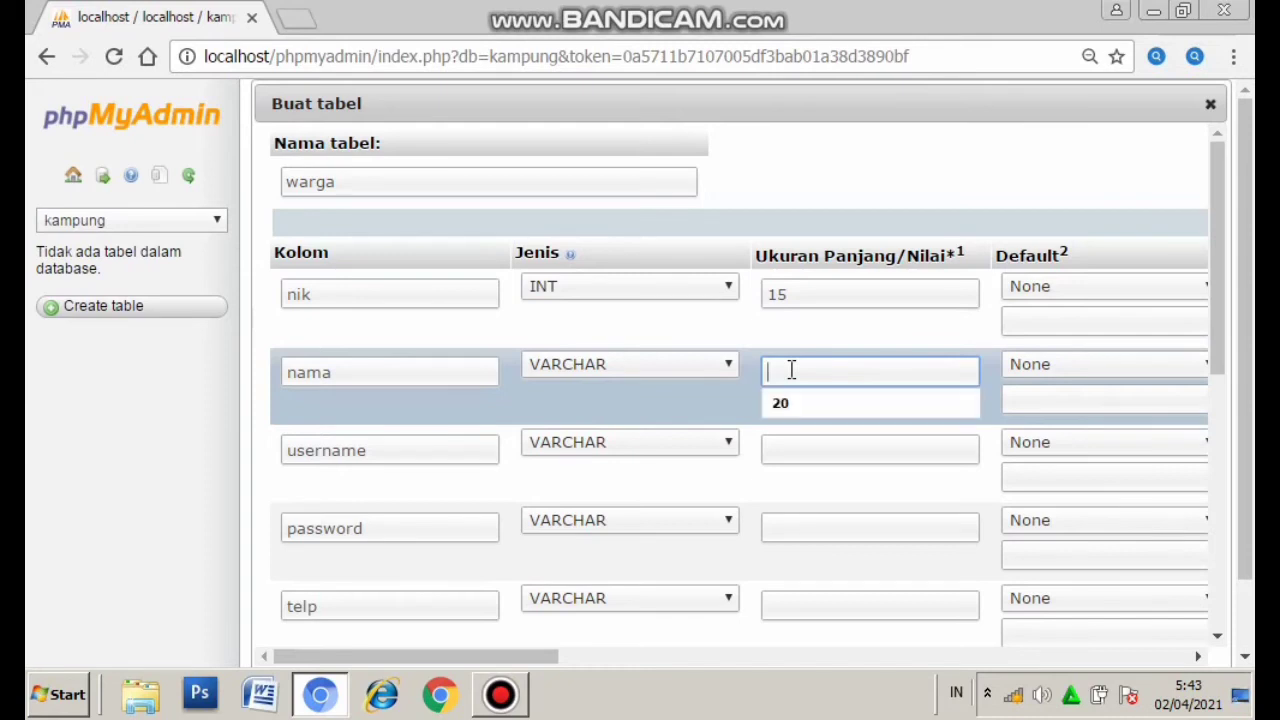
{"action": "type", "text": "20"}
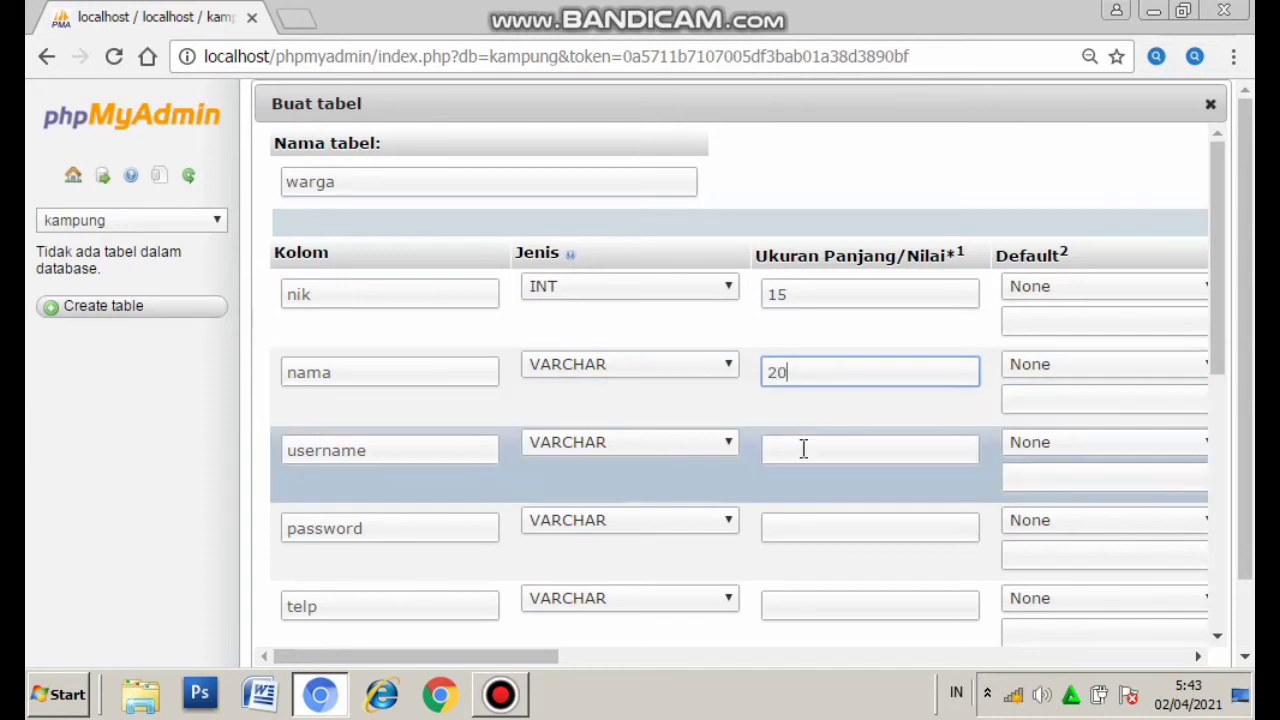
{"action": "left_click", "coordinate": [803, 449]}
{"action": "left_click", "coordinate": [803, 449]}
{"action": "type", "text": "2"}
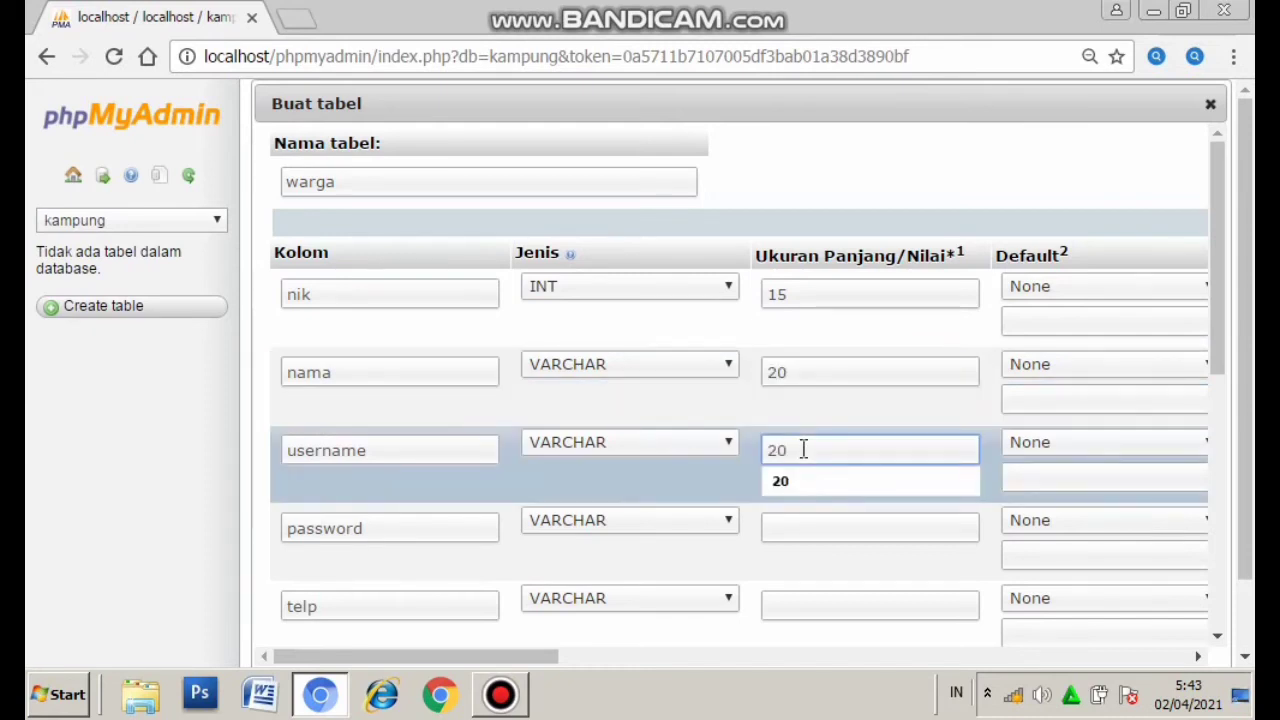
{"action": "type", "text": "0"}
{"action": "left_click", "coordinate": [831, 529]}
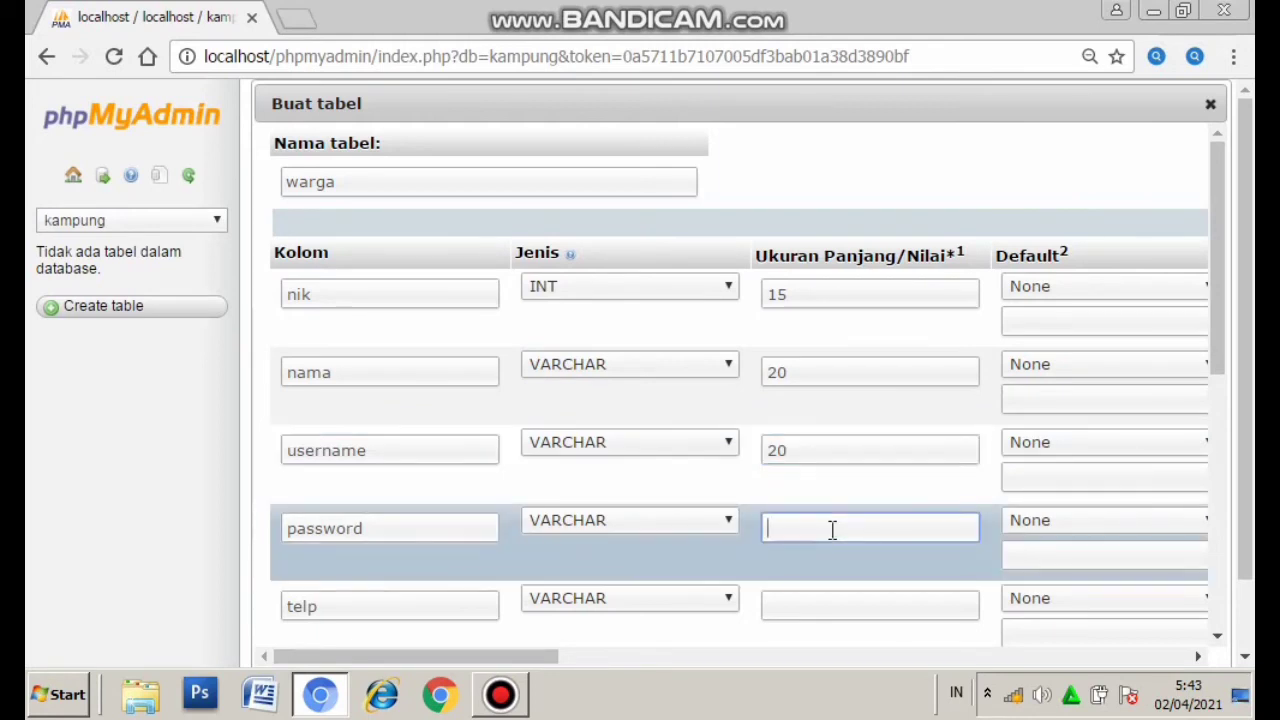
{"action": "left_click", "coordinate": [831, 529]}
{"action": "type", "text": "20"}
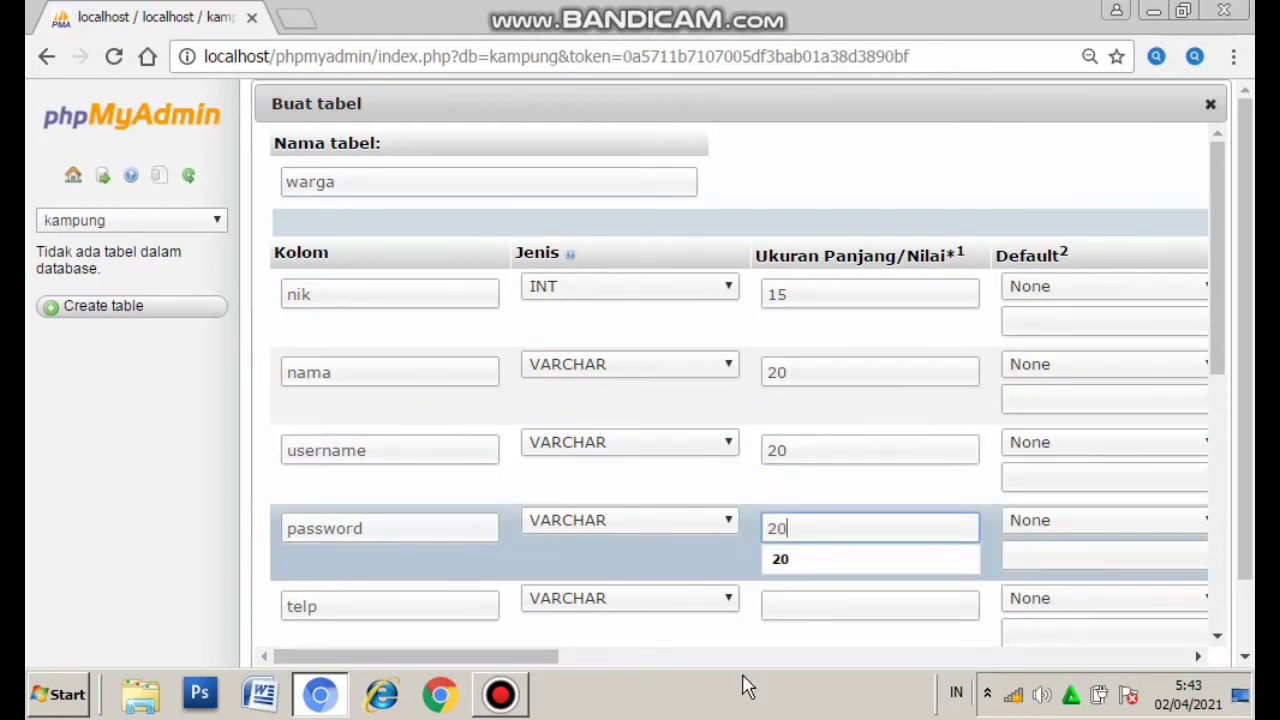
{"action": "left_click", "coordinate": [822, 599]}
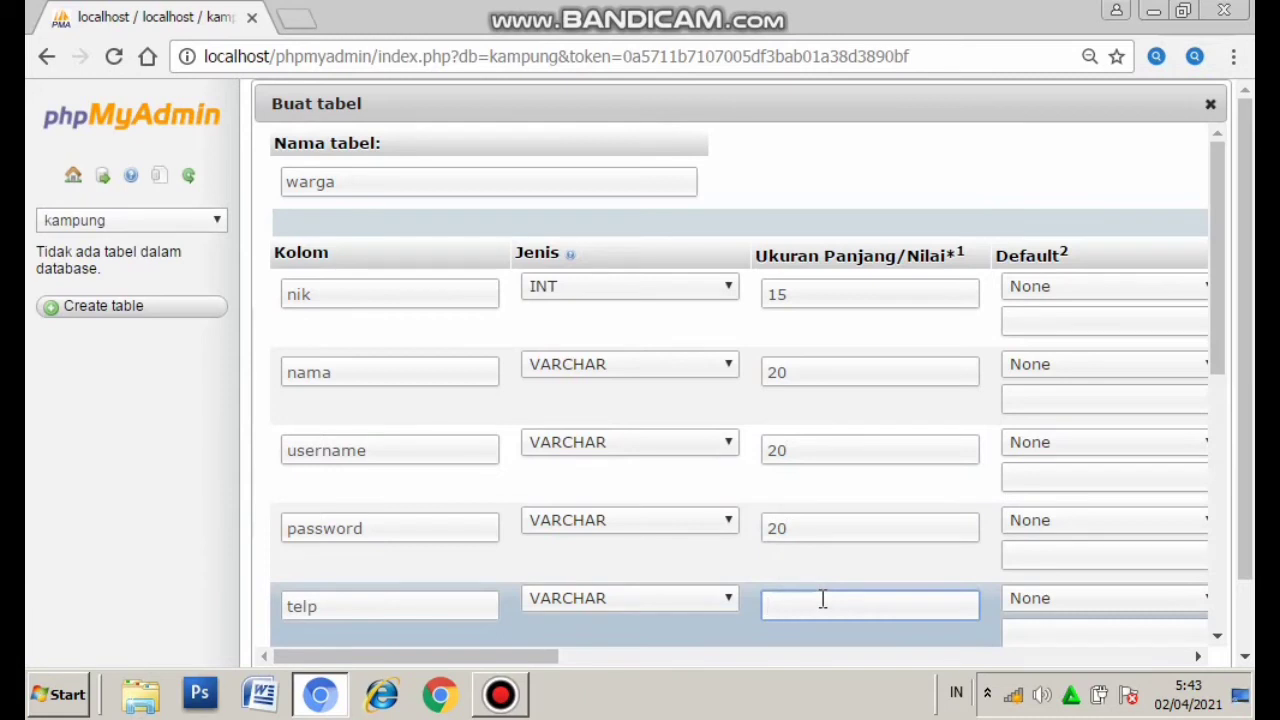
{"action": "type", "text": "18"}
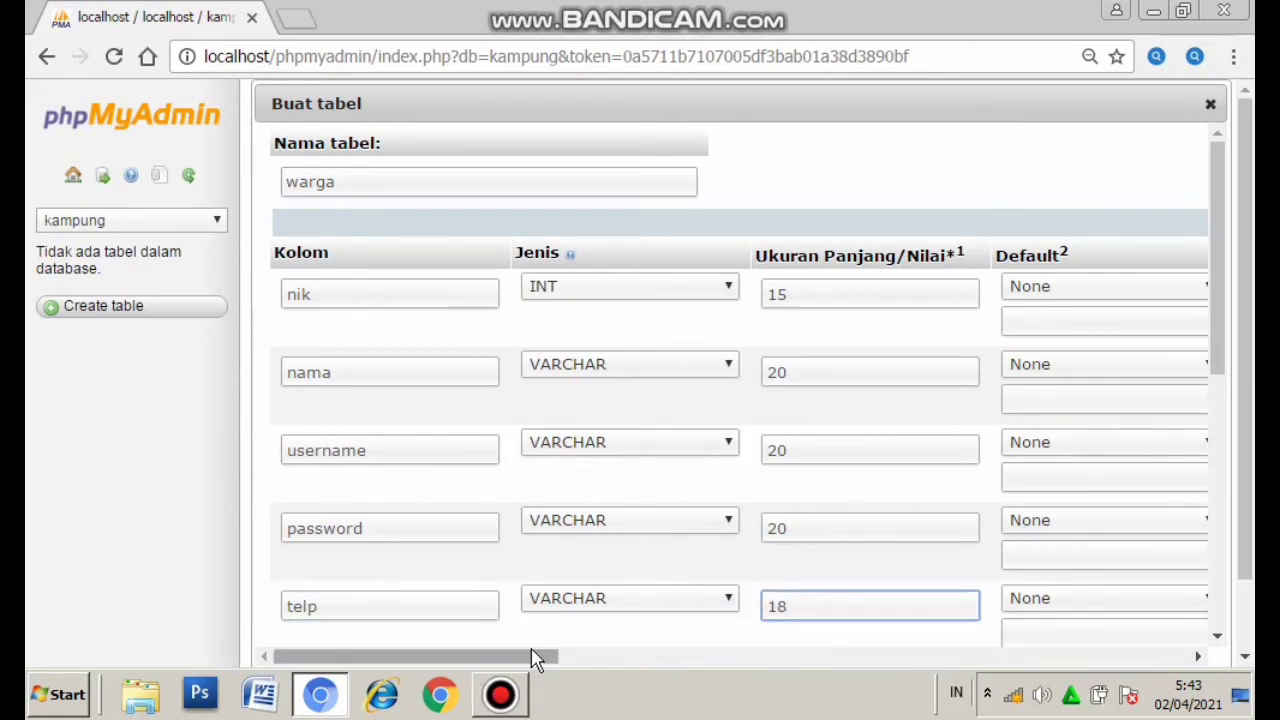
Step: Make the nik column the PRIMARY index and enable auto increment for it
{"action": "left_click_drag", "start_coordinate": [533, 660], "coordinate": [925, 708]}
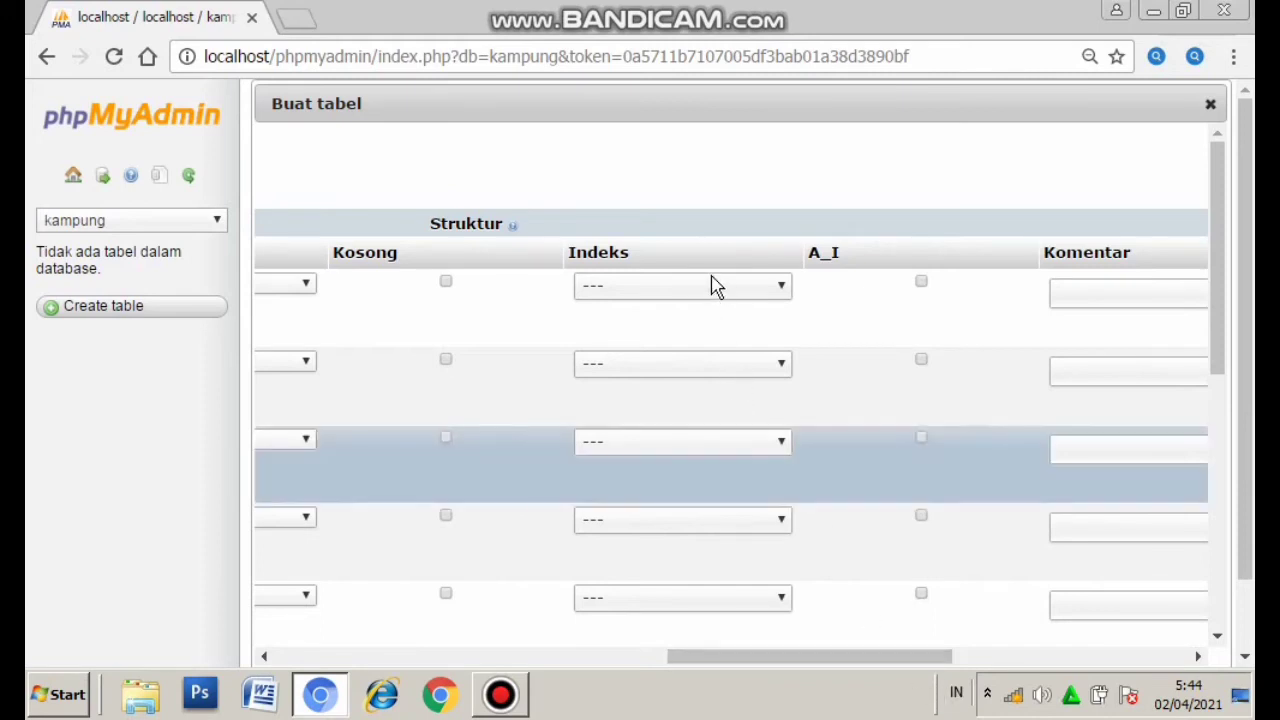
{"action": "left_click", "coordinate": [604, 296]}
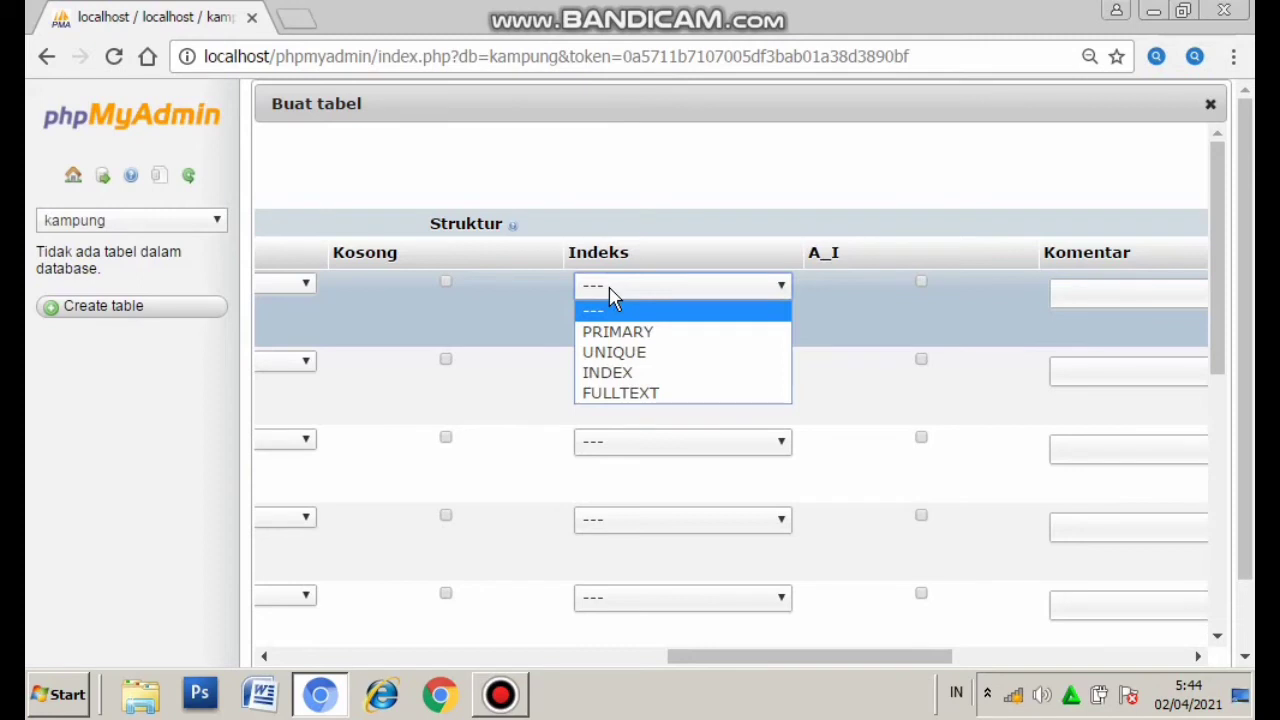
{"action": "left_click", "coordinate": [630, 332]}
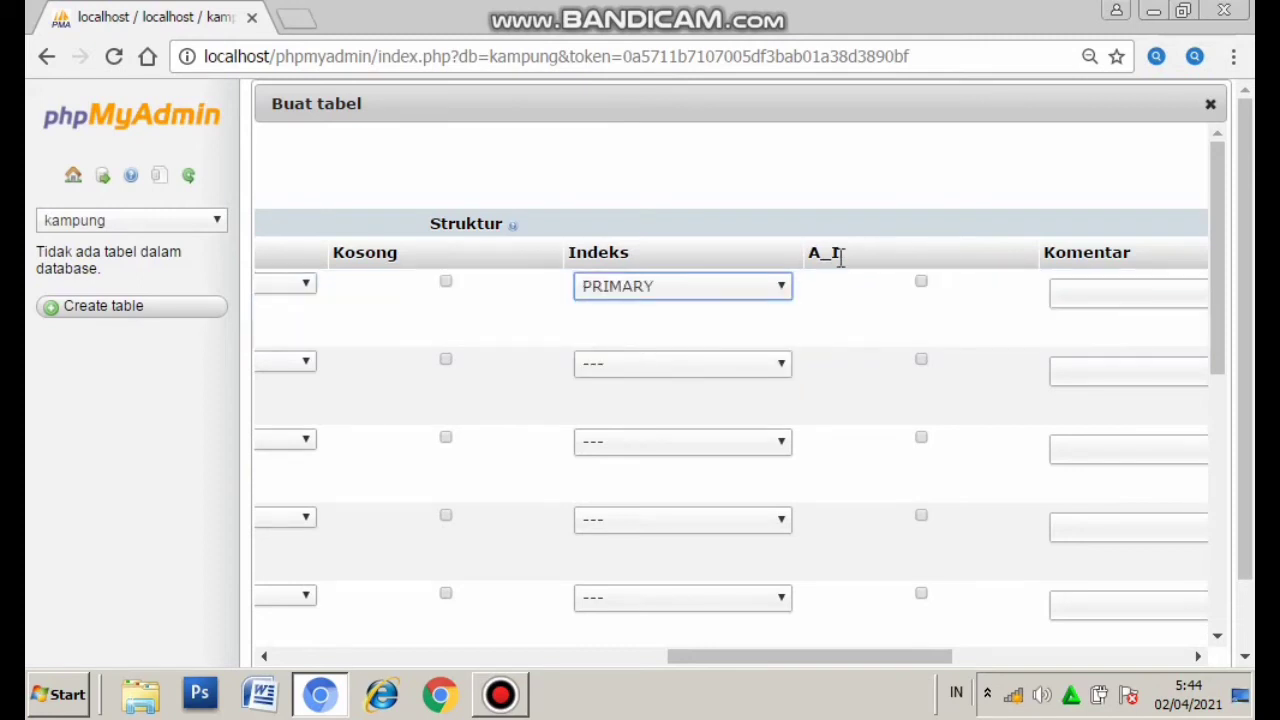
{"action": "left_click", "coordinate": [921, 283]}
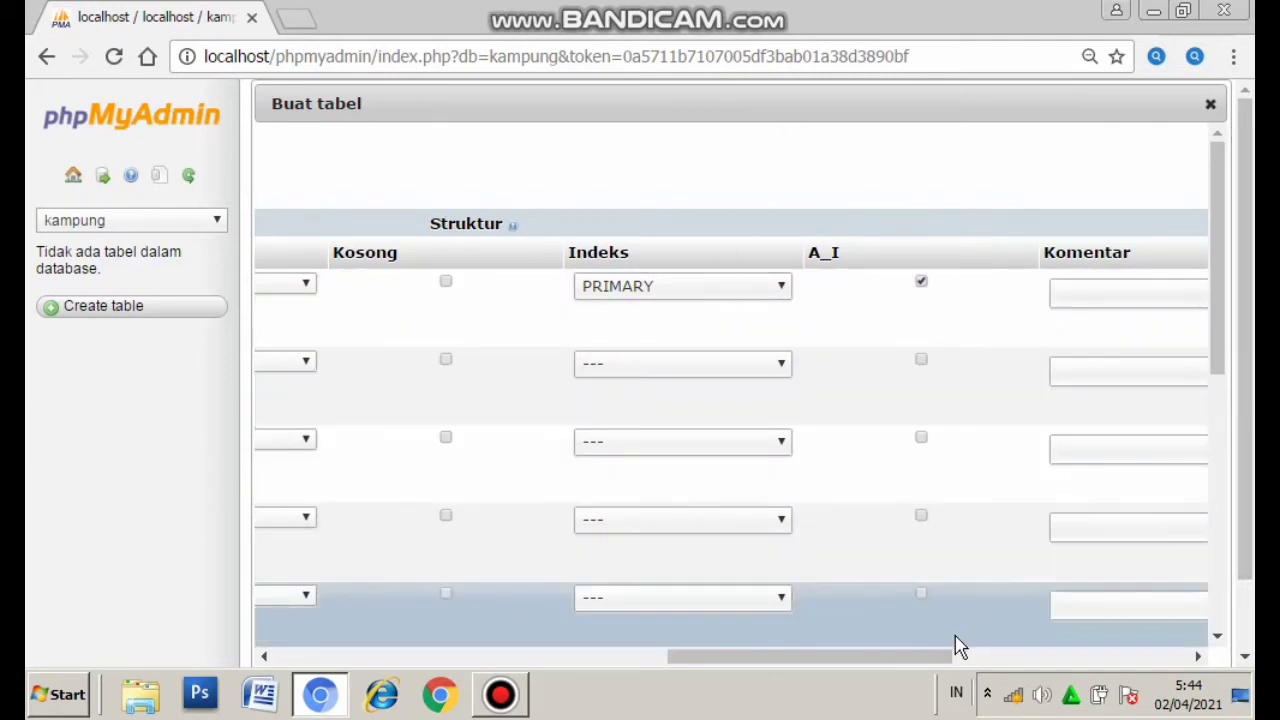
Step: Save the warga table definition with the InnoDB storage engine
{"action": "left_click_drag", "start_coordinate": [952, 660], "coordinate": [434, 643]}
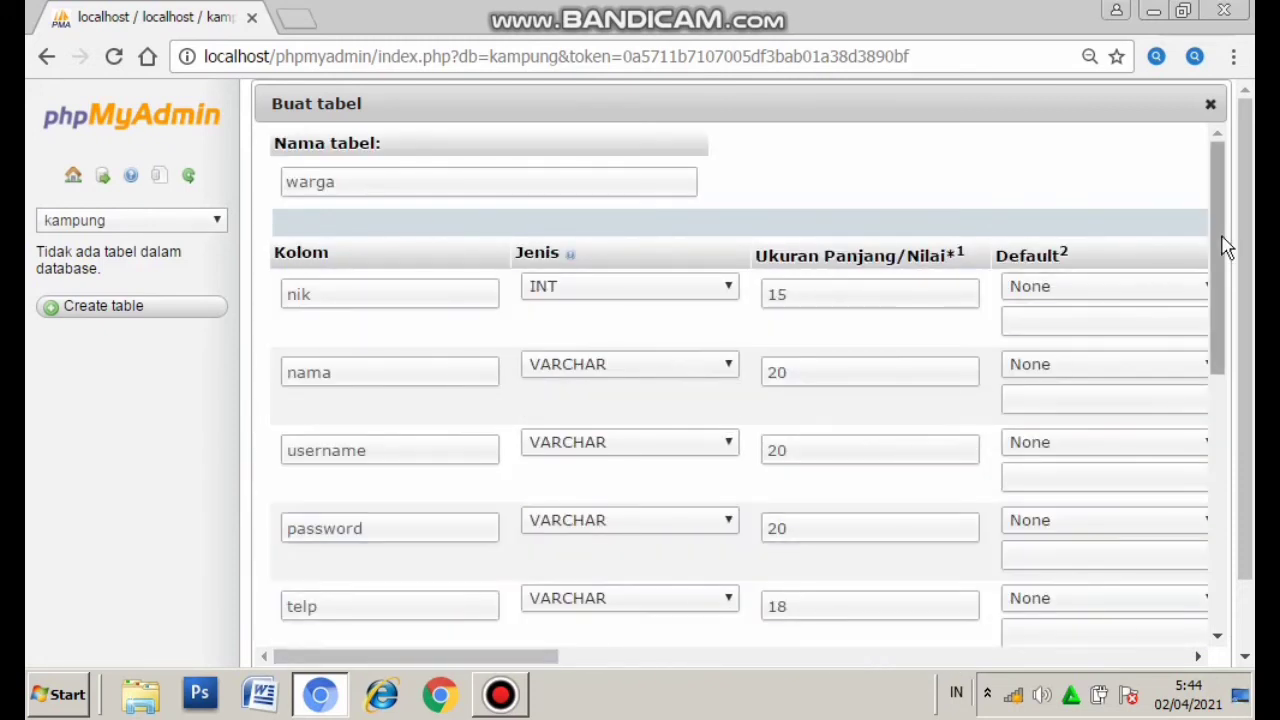
{"action": "left_click_drag", "start_coordinate": [1222, 306], "coordinate": [1236, 451]}
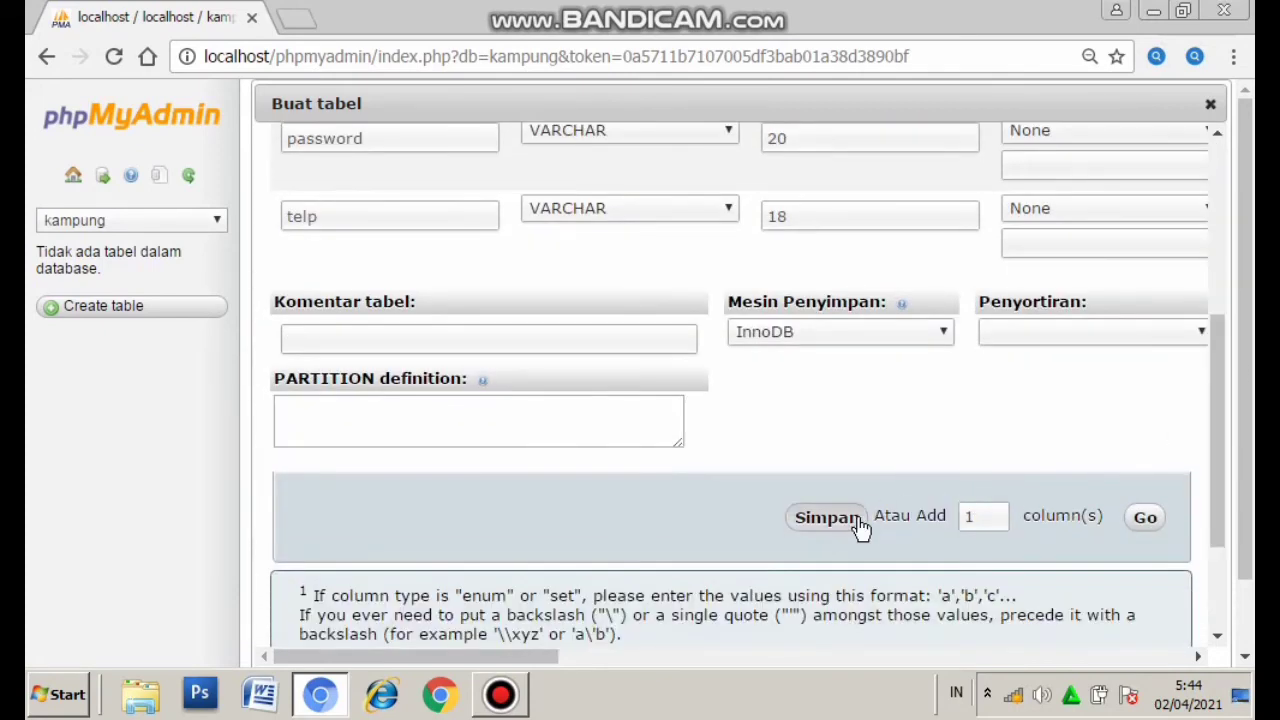
{"action": "left_click", "coordinate": [858, 526]}
{"action": "left_click", "coordinate": [858, 526]}
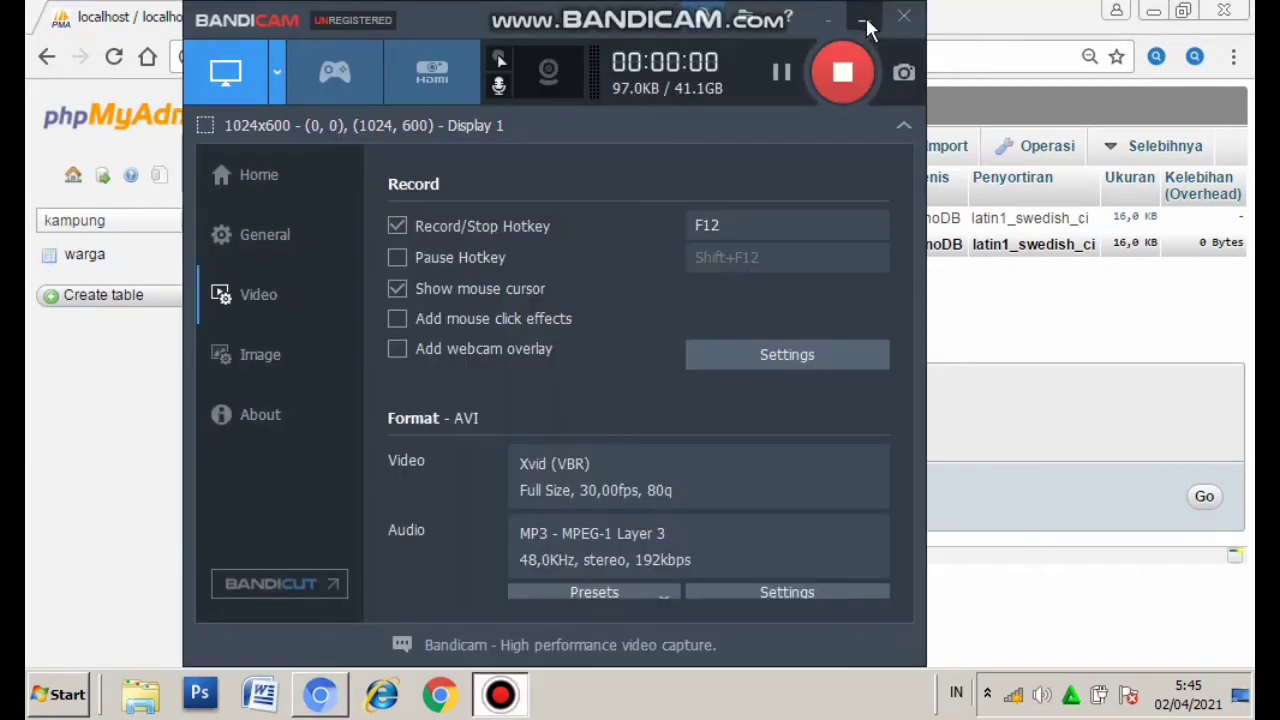
Step: Start a new table named pengaduan with 6 columns in the kampung database
{"action": "left_click", "coordinate": [867, 19]}
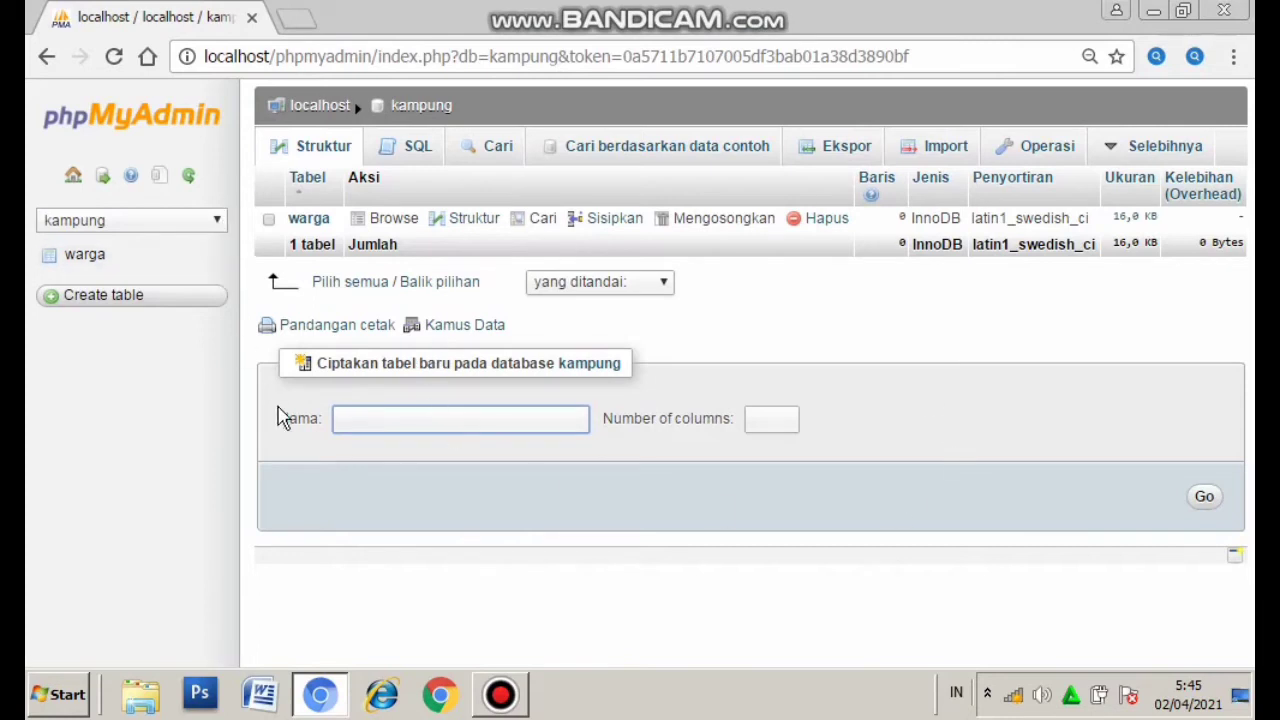
{"action": "left_click", "coordinate": [342, 418]}
{"action": "type", "text": "pengaduan"}
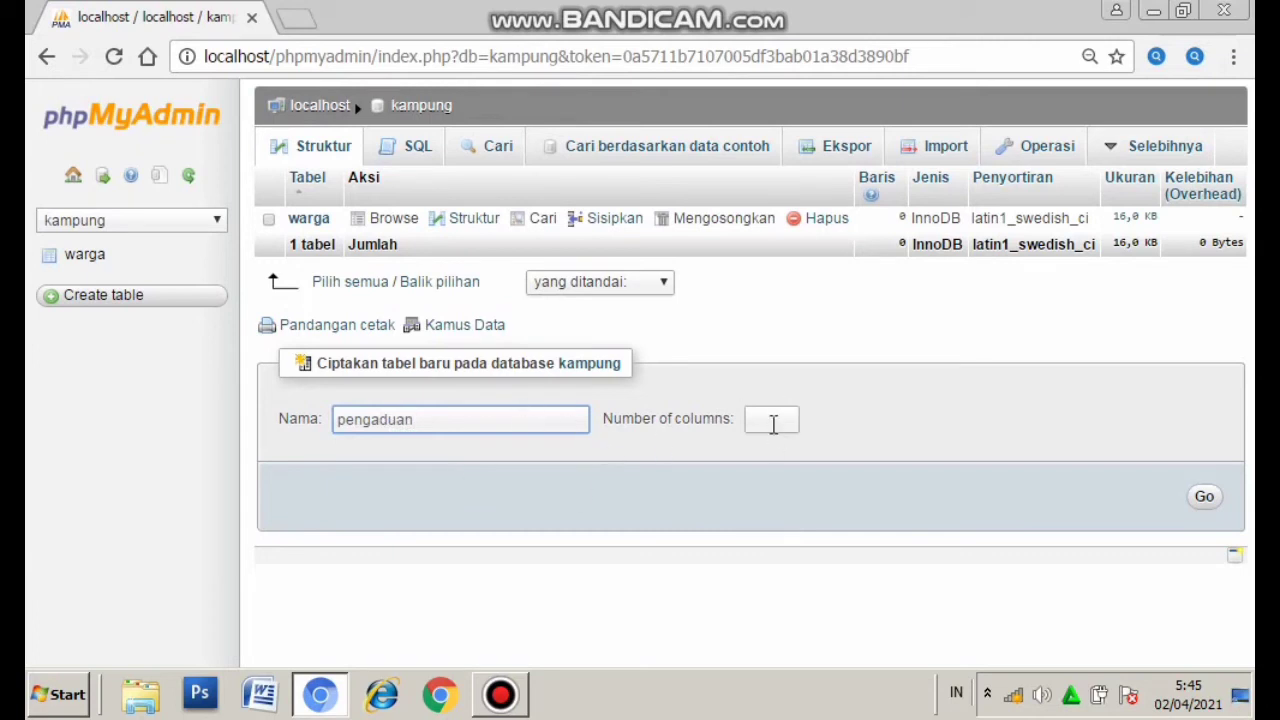
{"action": "left_click", "coordinate": [773, 422]}
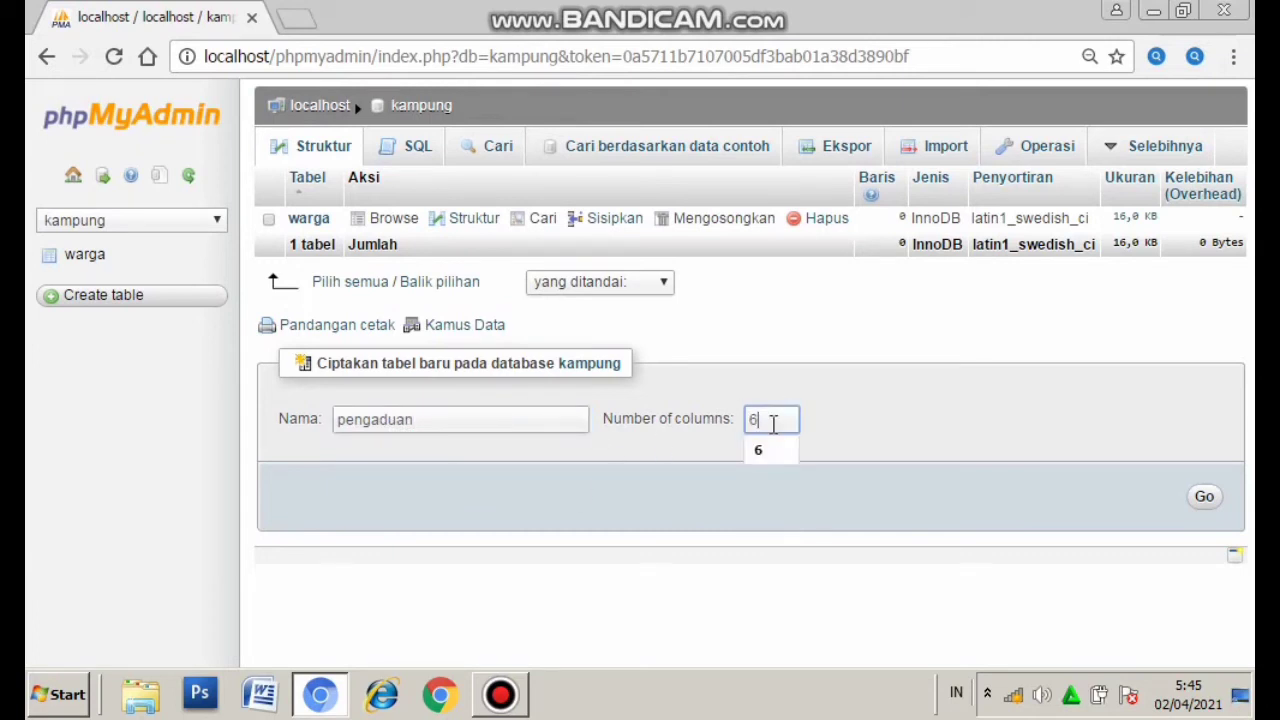
{"action": "left_click", "coordinate": [1206, 500]}
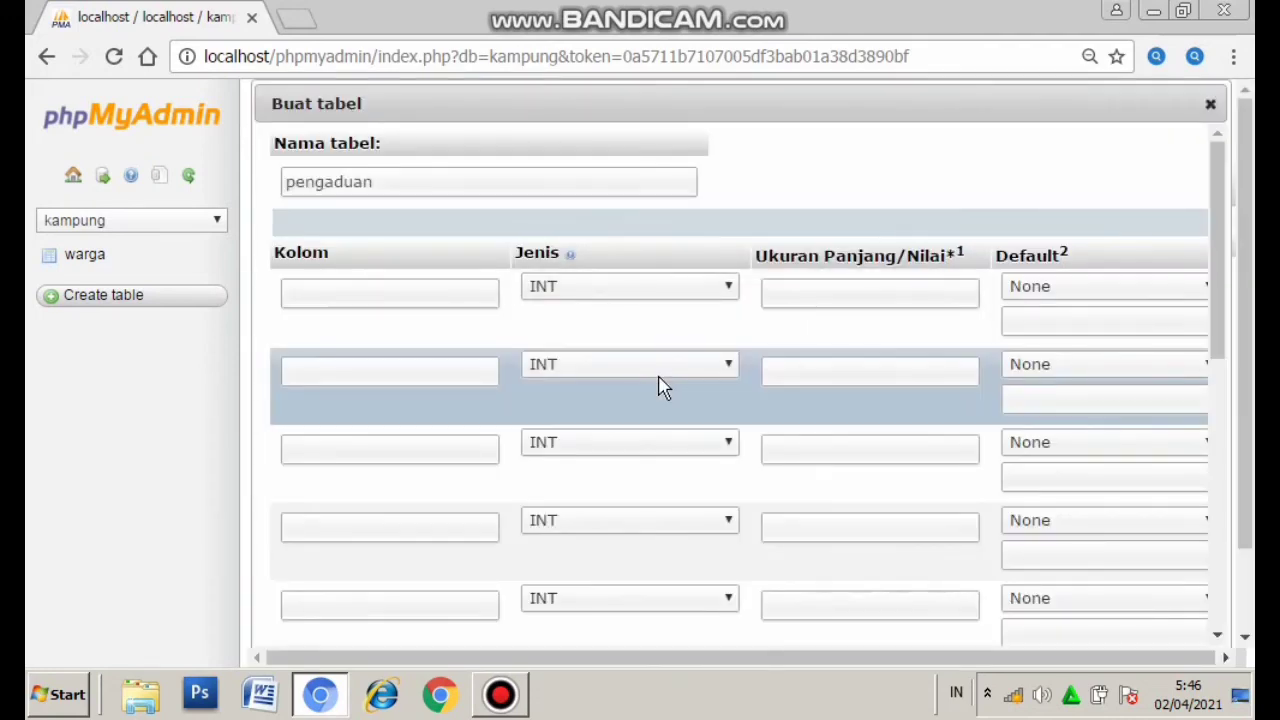
Step: Name the first four columns of the pengaduan table id_pengaduan, nik, nama and isi pengaduan
{"action": "scroll", "coordinate": [658, 386], "scroll_direction": "down", "scroll_amount": 1}
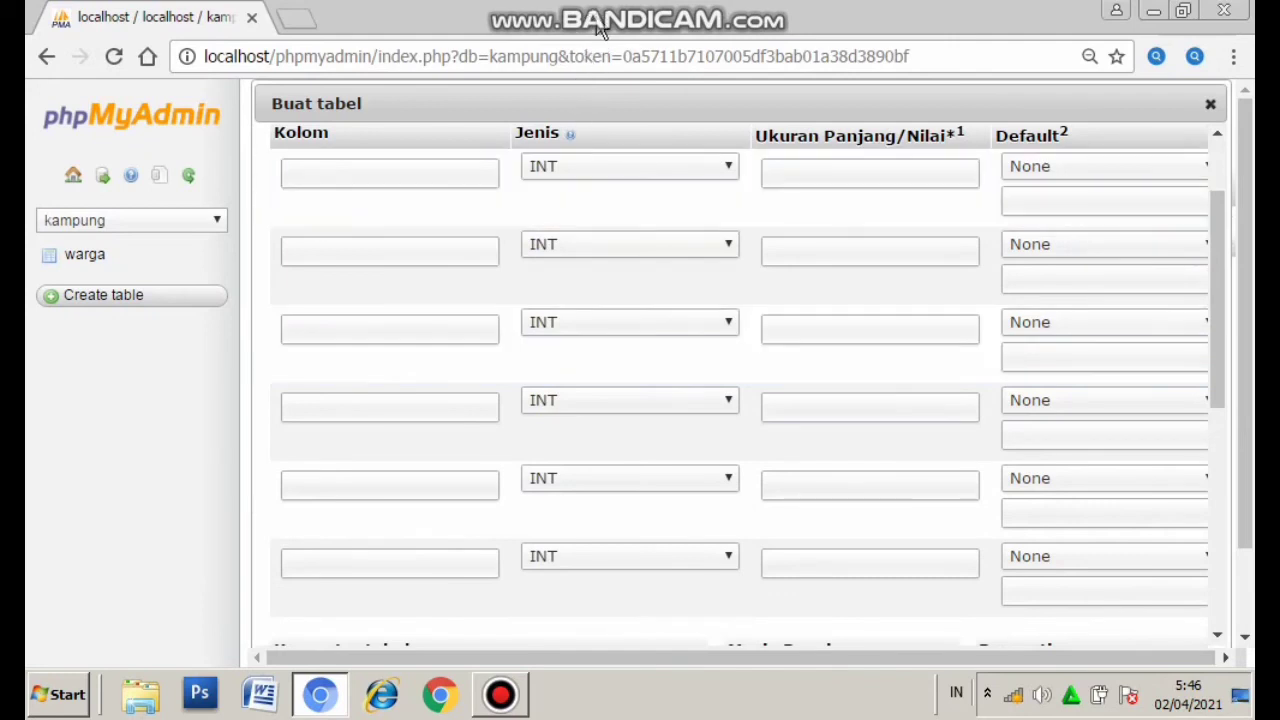
{"action": "mouse_move", "coordinate": [483, 710]}
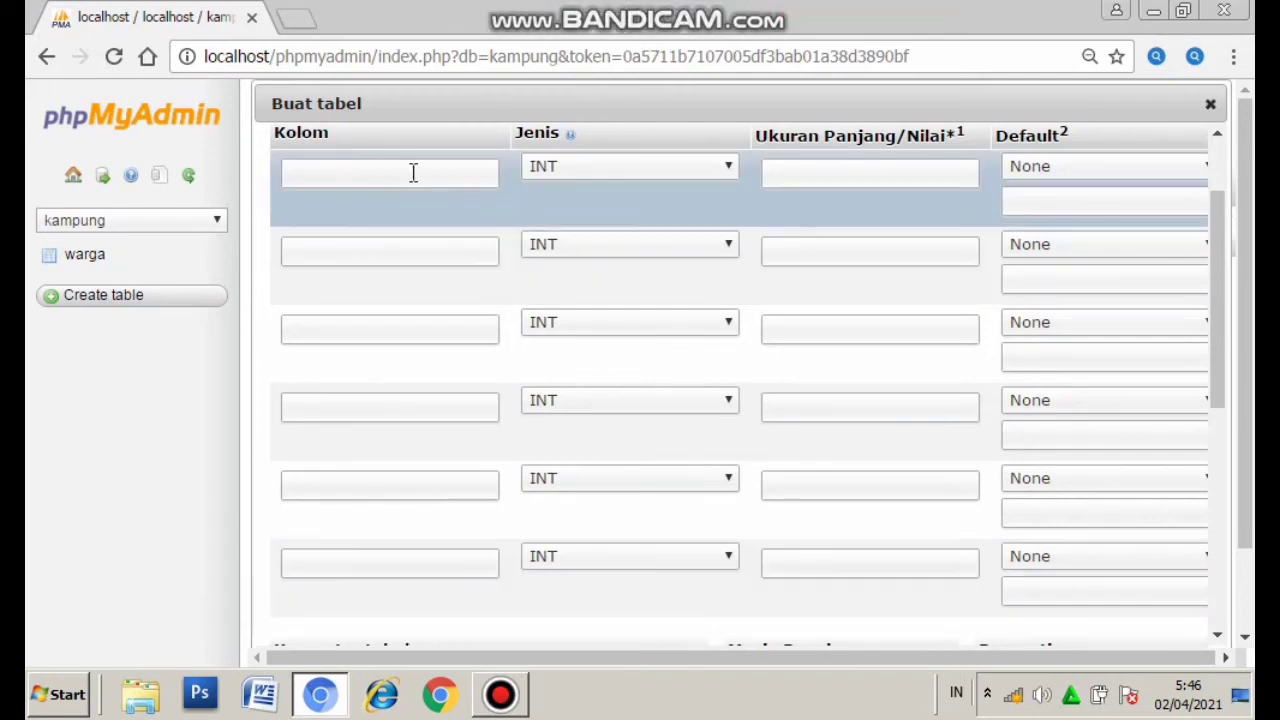
{"action": "left_click", "coordinate": [413, 170]}
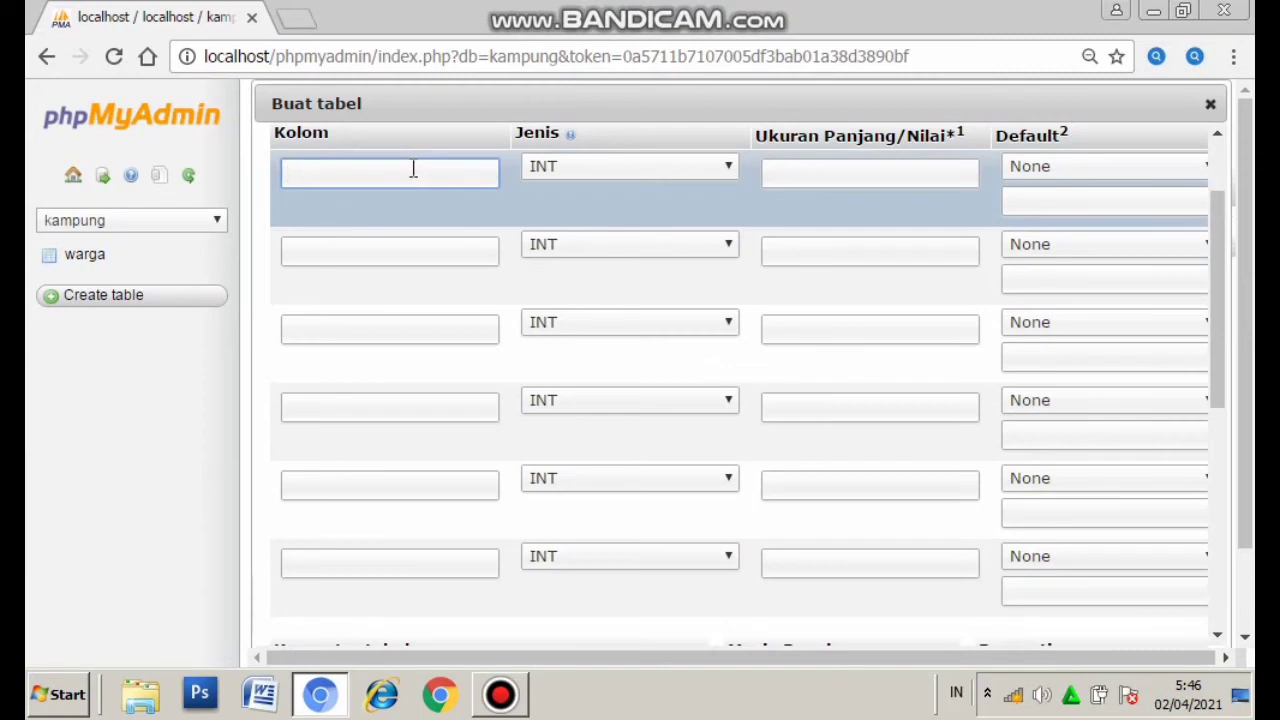
{"action": "type", "text": "id_pengaduan"}
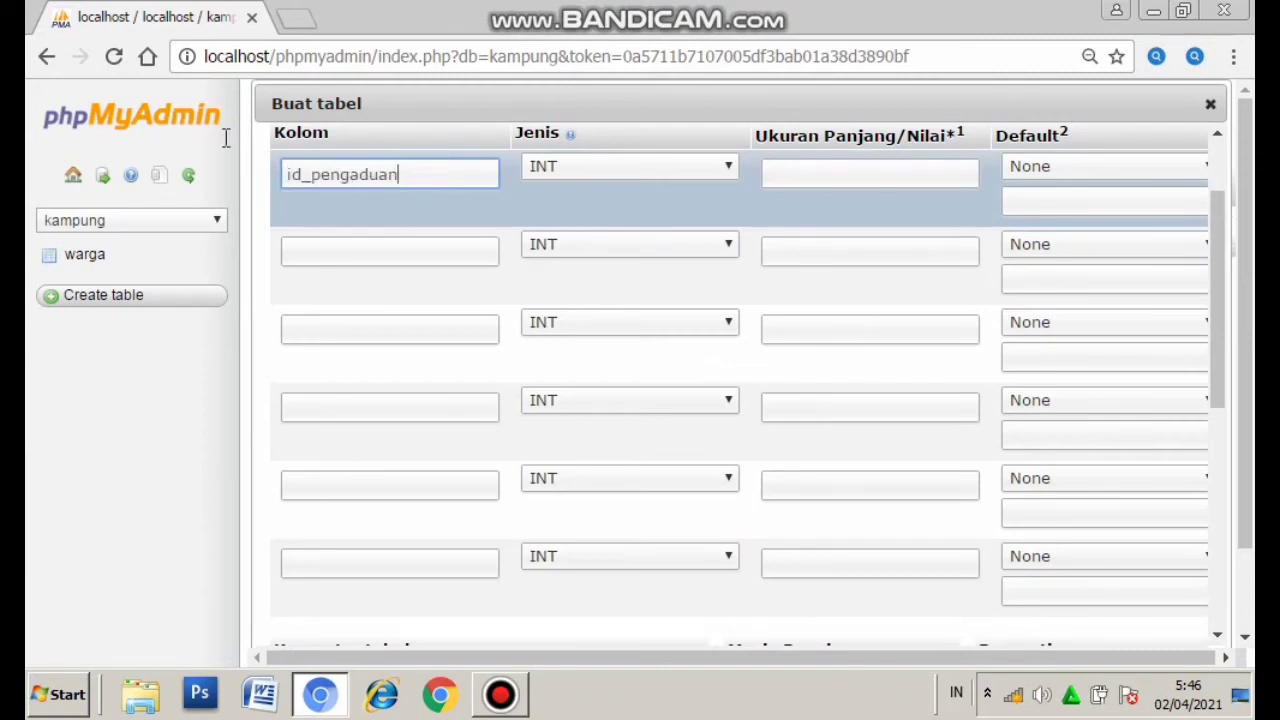
{"action": "left_click", "coordinate": [323, 254]}
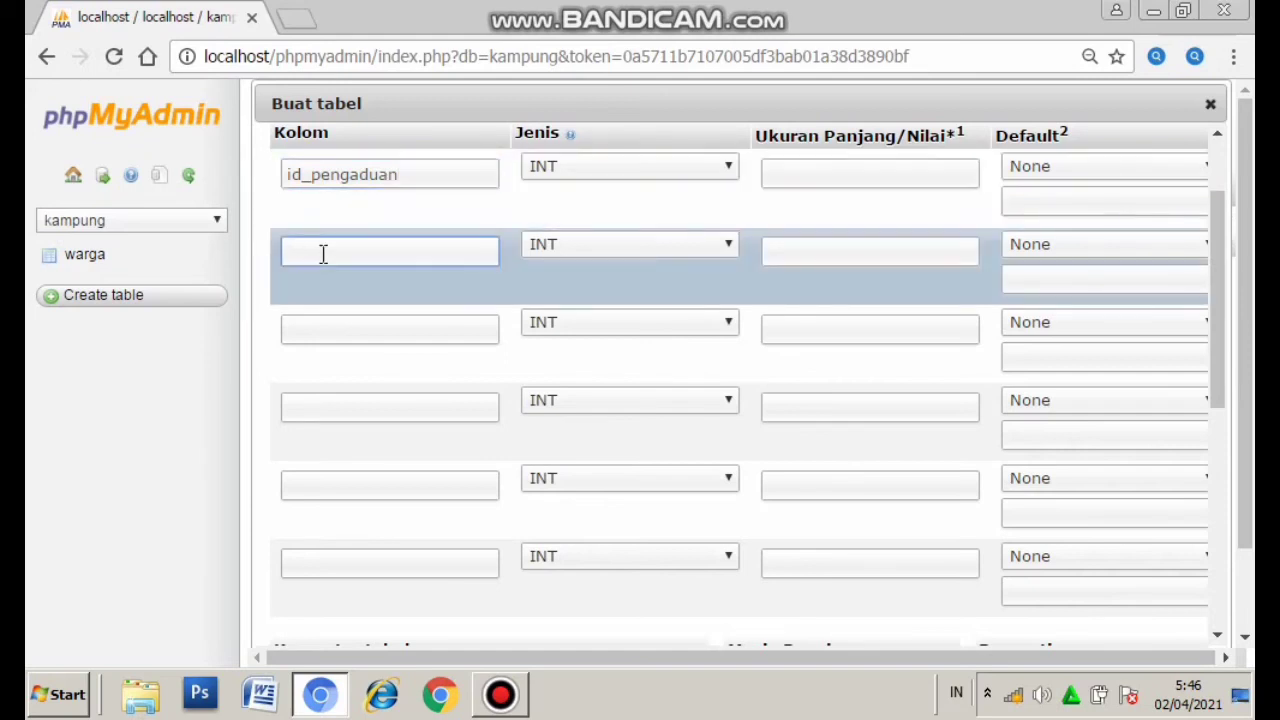
{"action": "type", "text": "nik"}
{"action": "left_click", "coordinate": [345, 329]}
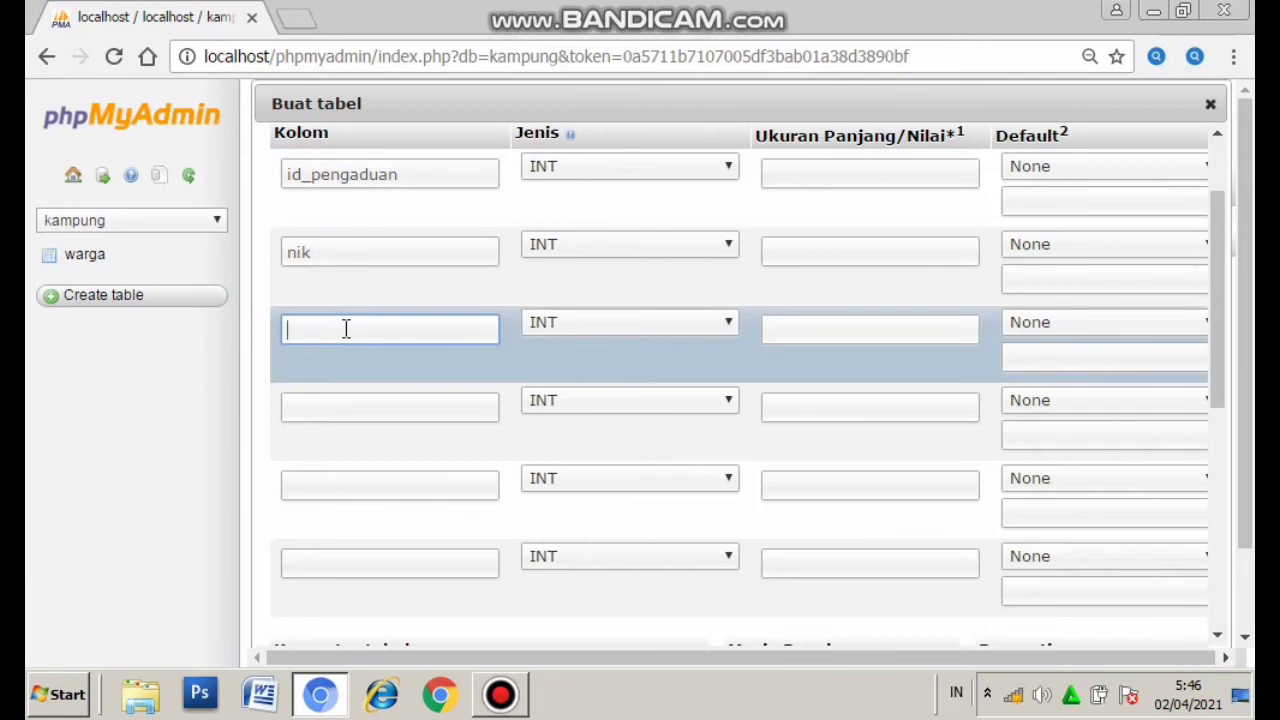
{"action": "type", "text": "nama"}
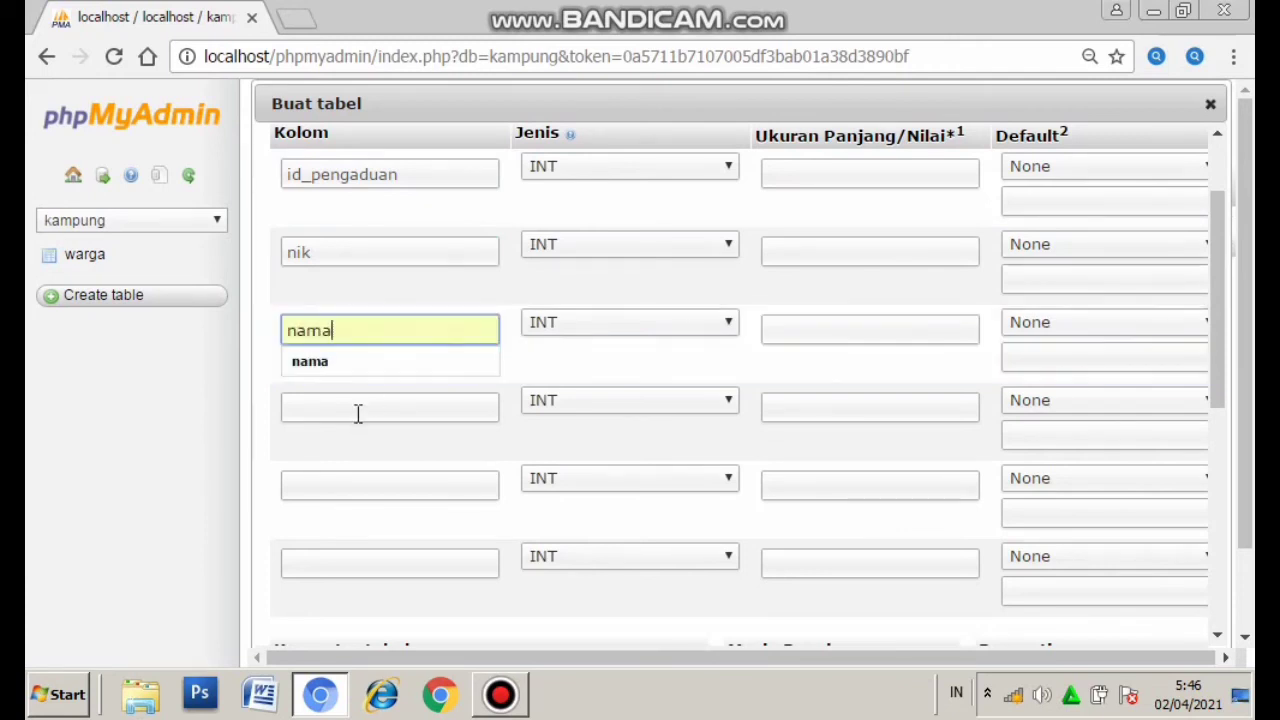
{"action": "left_click", "coordinate": [358, 413]}
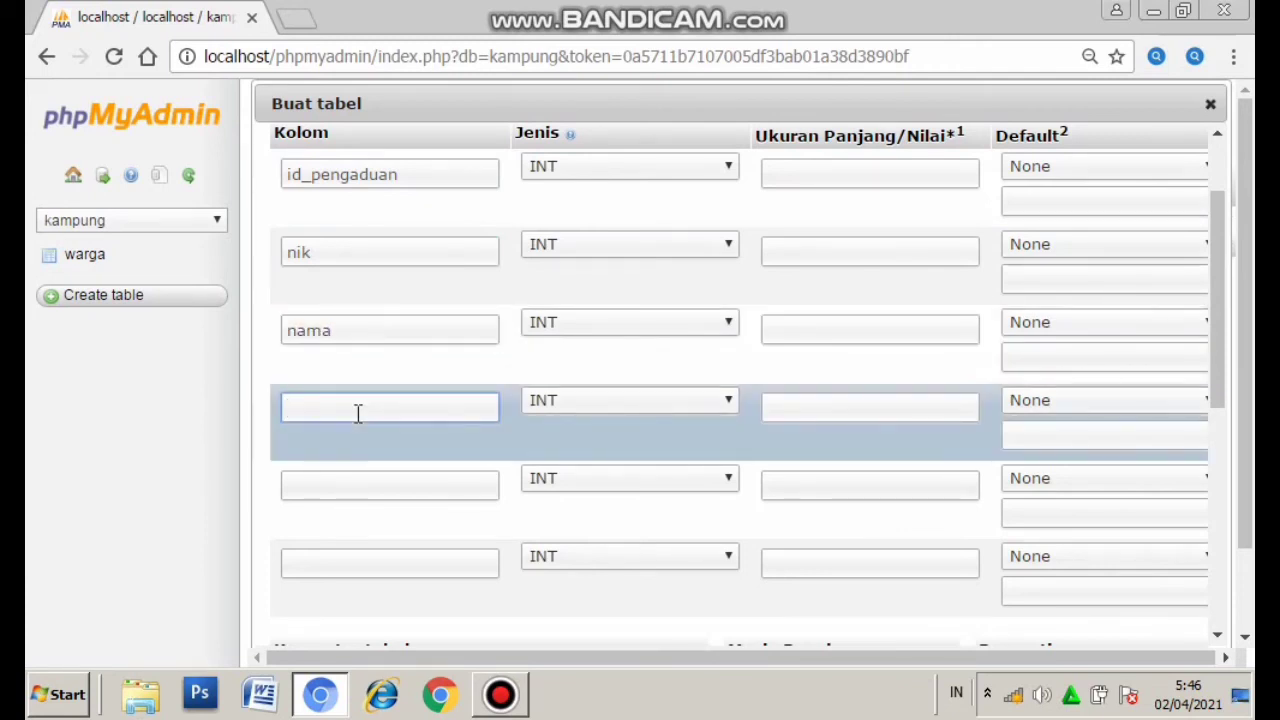
{"action": "type", "text": "isi pengaduan"}
Step: Name the fifth and sixth columns of the pengaduan table tanggal and status
{"action": "left_click", "coordinate": [367, 489]}
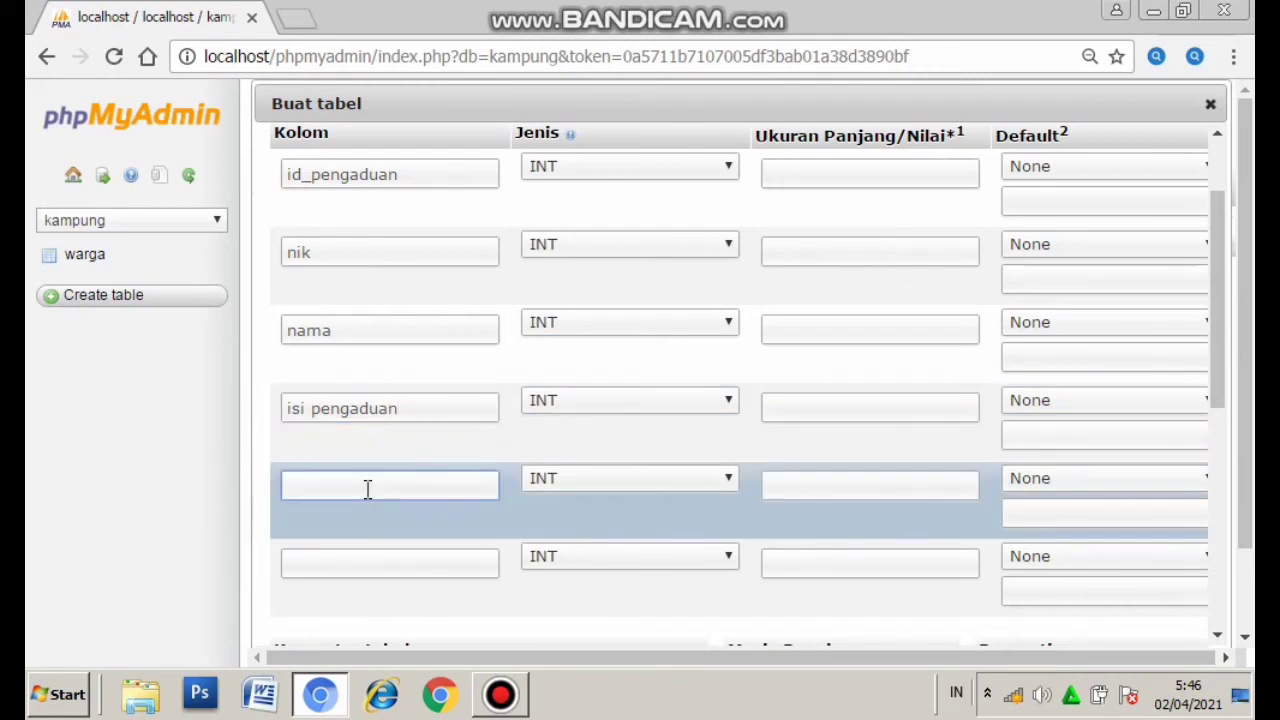
{"action": "type", "text": "tan"}
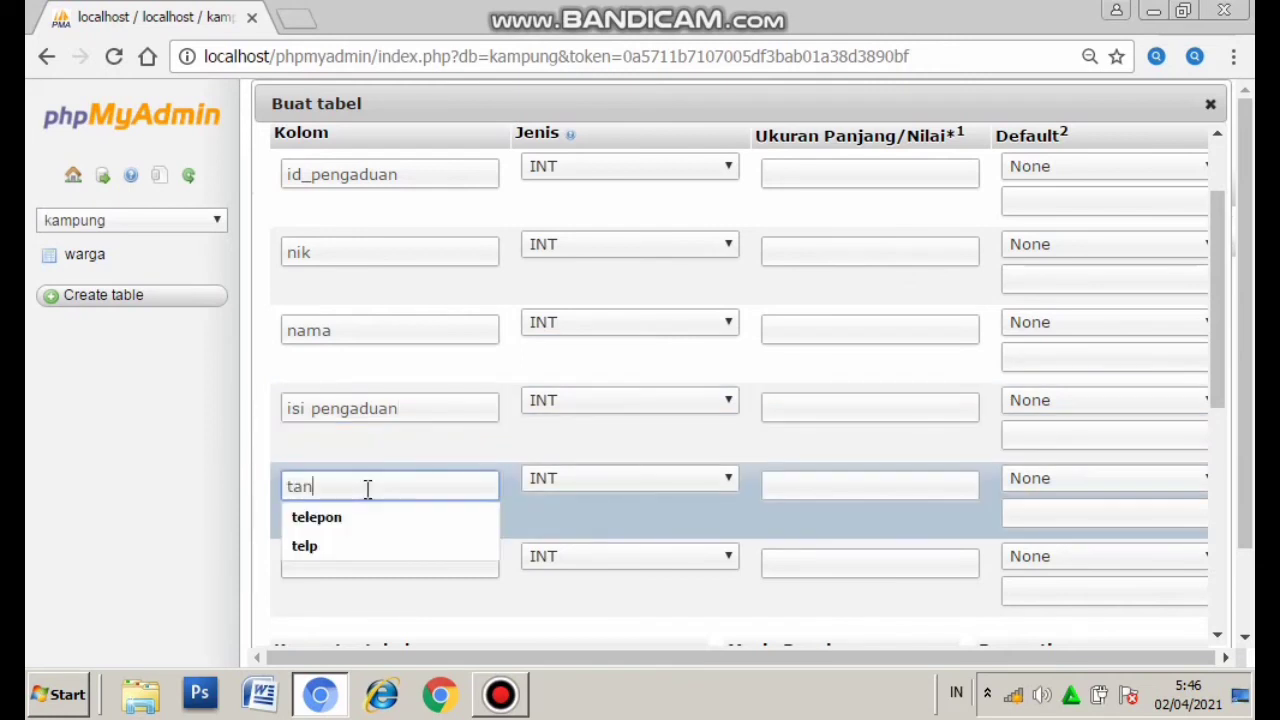
{"action": "type", "text": "gga"}
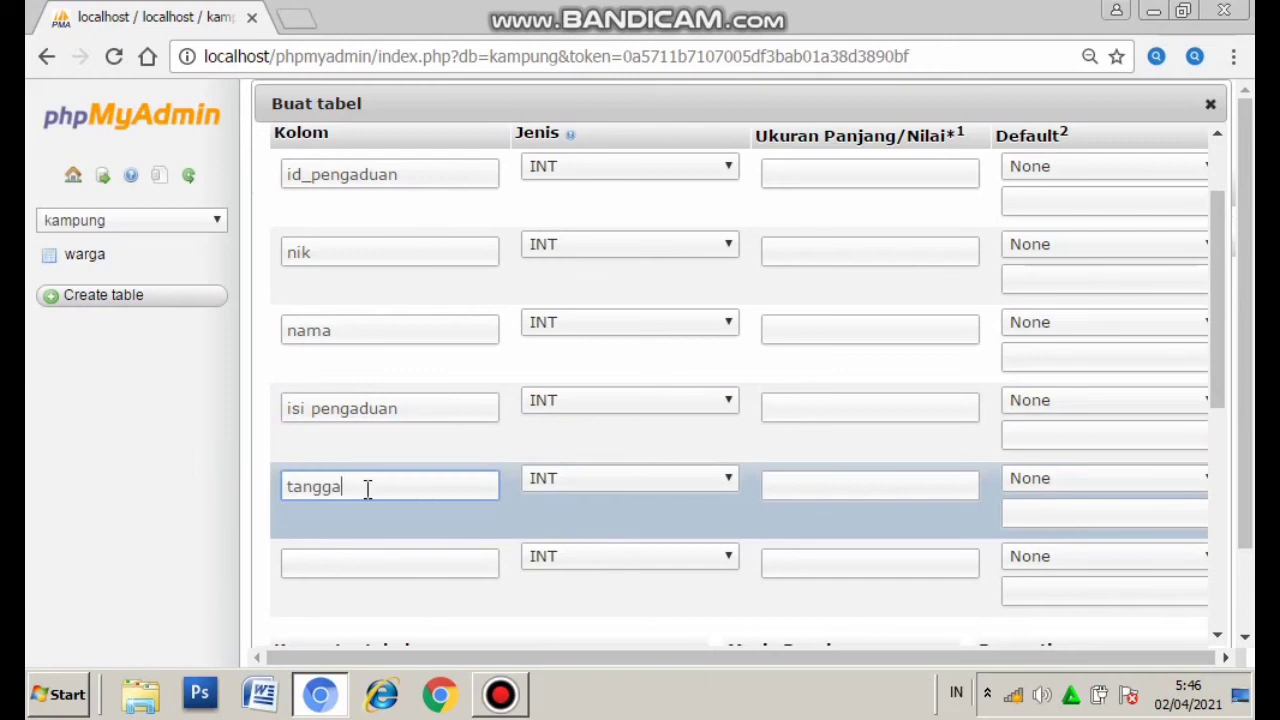
{"action": "type", "text": "l"}
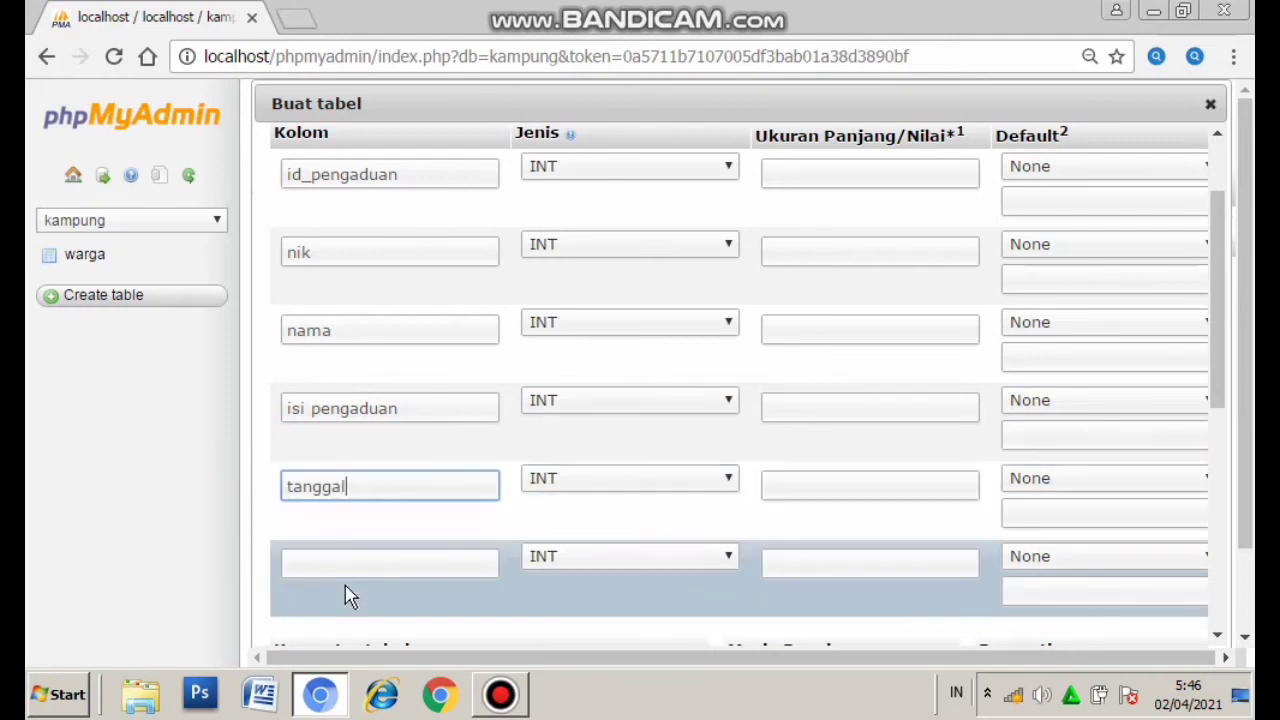
{"action": "left_click", "coordinate": [353, 561]}
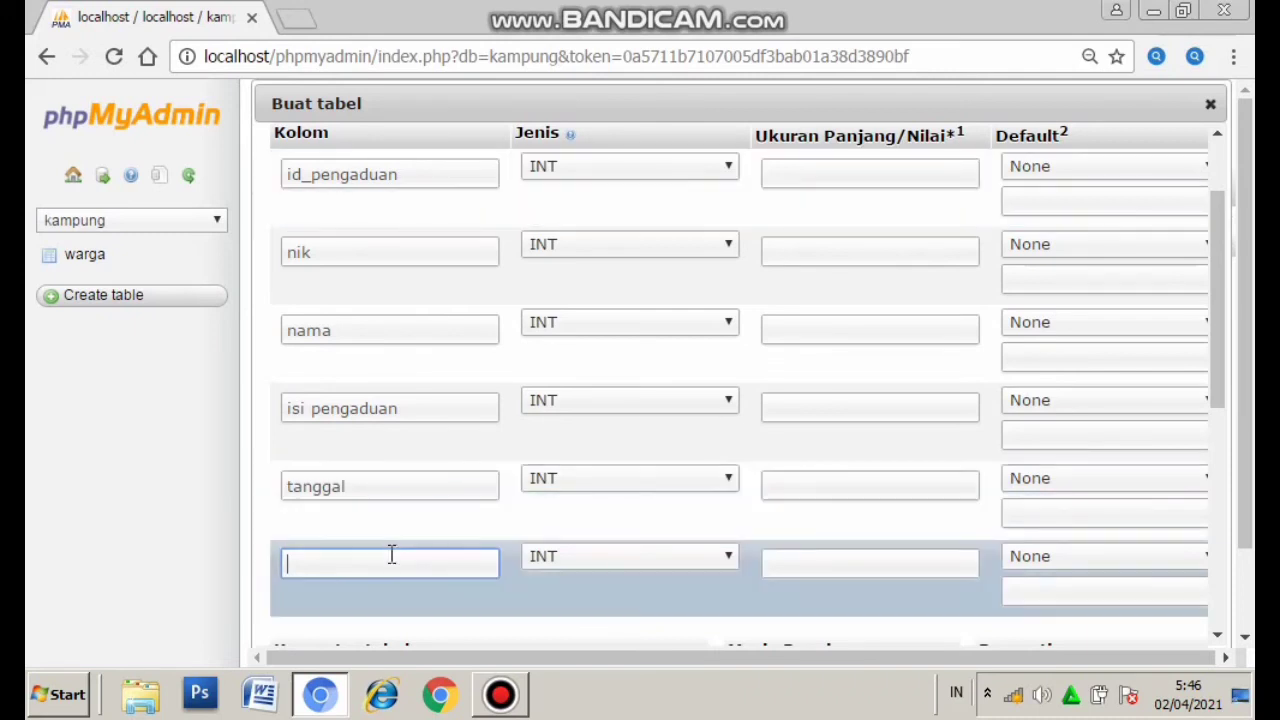
{"action": "type", "text": "status"}
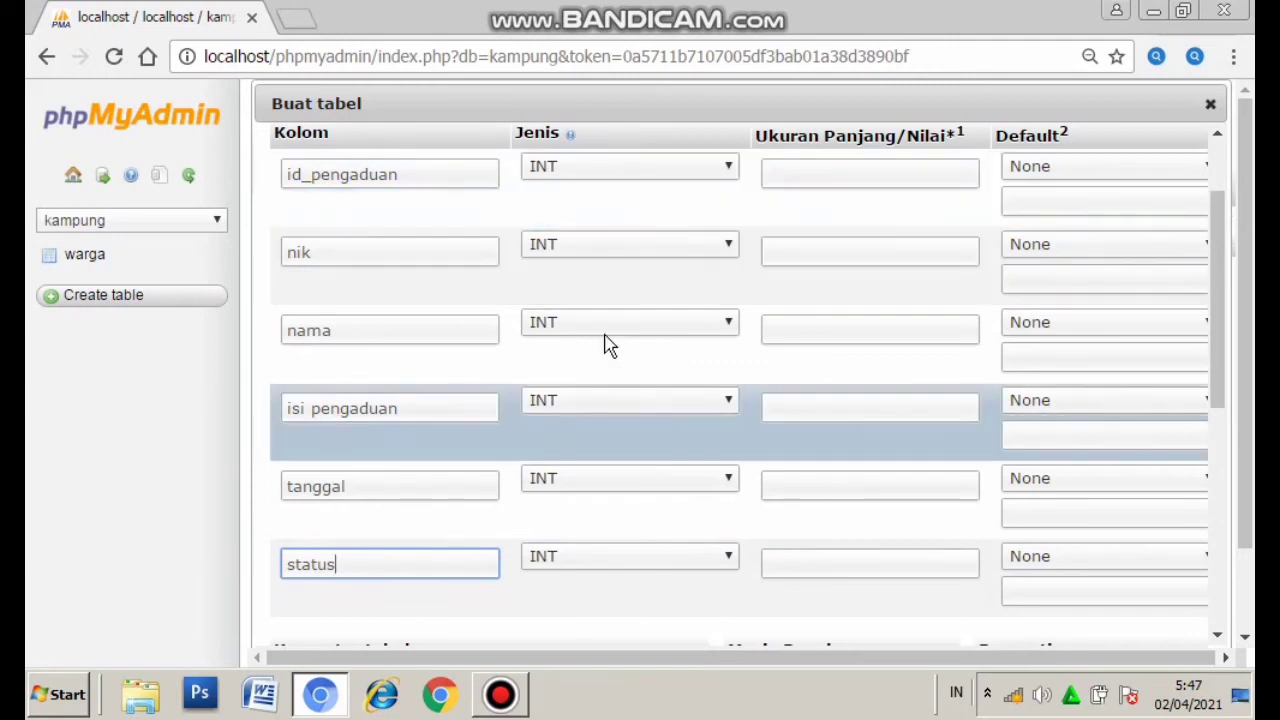
Step: Set the data types to VARCHAR for nama, TEXT for isi pengaduan, DATETIME for tanggal and ENUM for status
{"action": "left_click", "coordinate": [606, 338]}
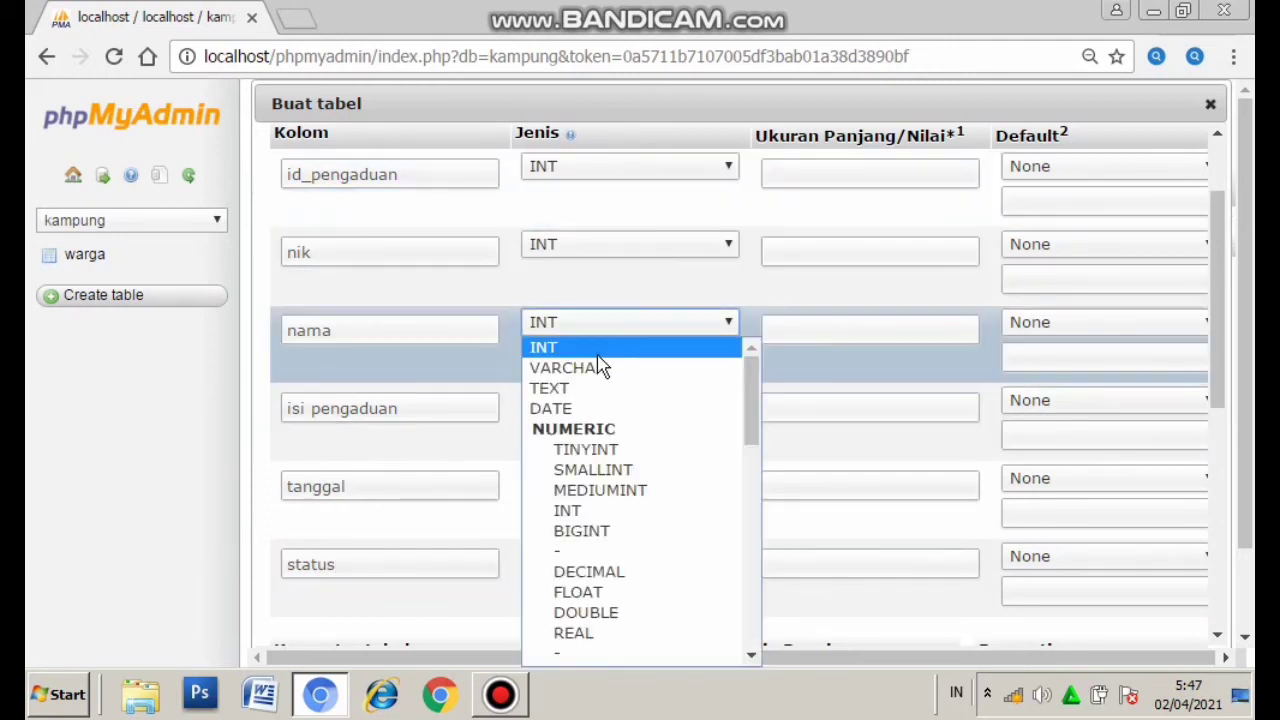
{"action": "left_click", "coordinate": [600, 366]}
{"action": "left_click", "coordinate": [596, 414]}
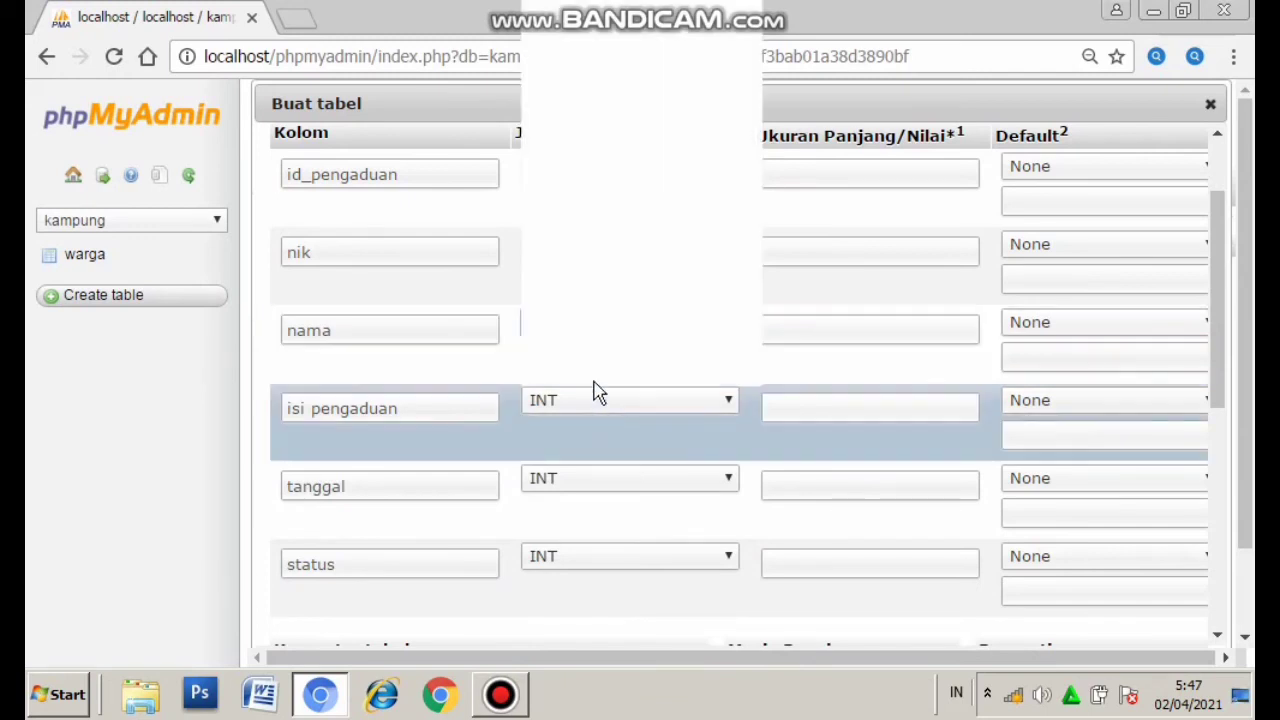
{"action": "left_click", "coordinate": [586, 48]}
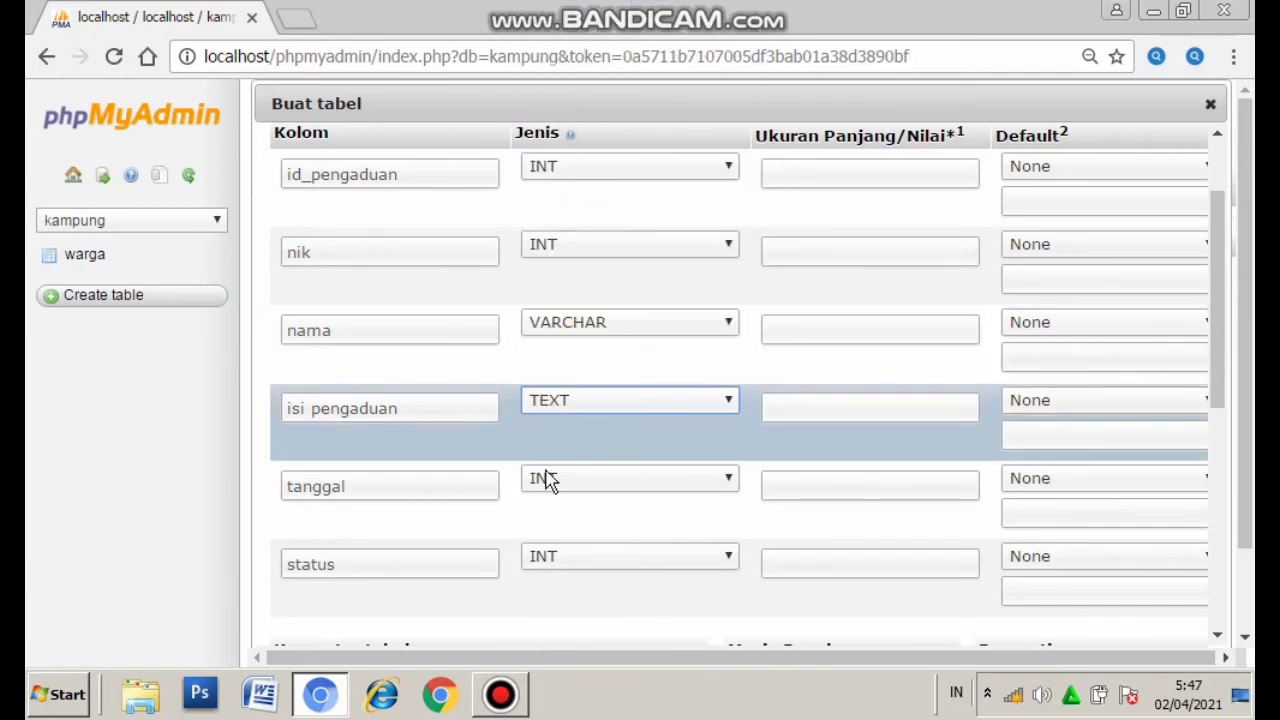
{"action": "left_click", "coordinate": [543, 480]}
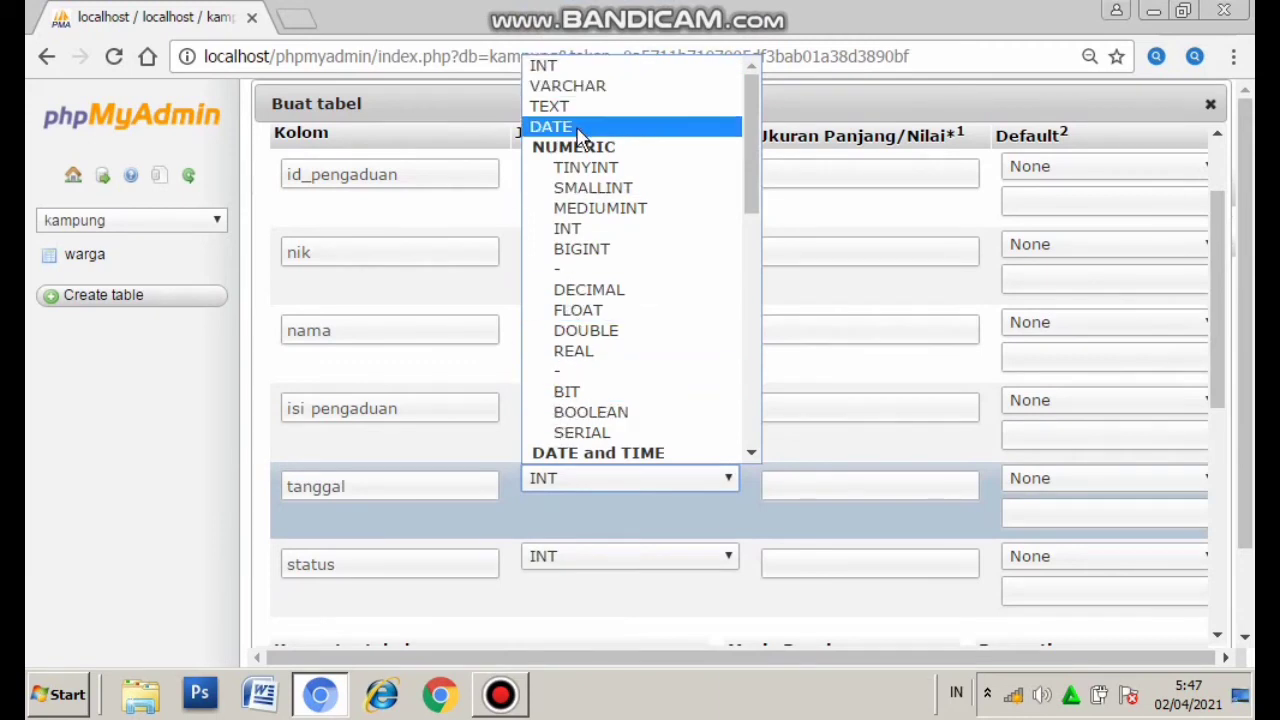
{"action": "scroll", "coordinate": [742, 196], "scroll_direction": "down", "scroll_amount": 1}
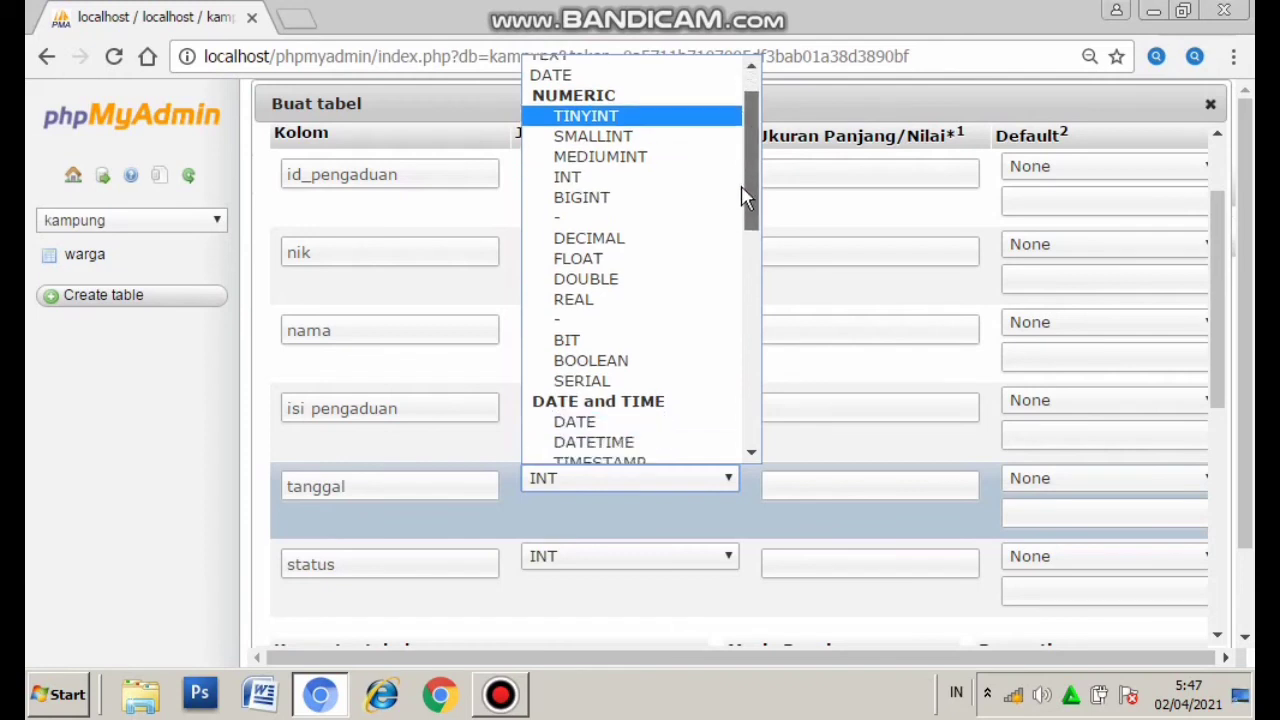
{"action": "scroll", "coordinate": [738, 230], "scroll_direction": "down", "scroll_amount": 2}
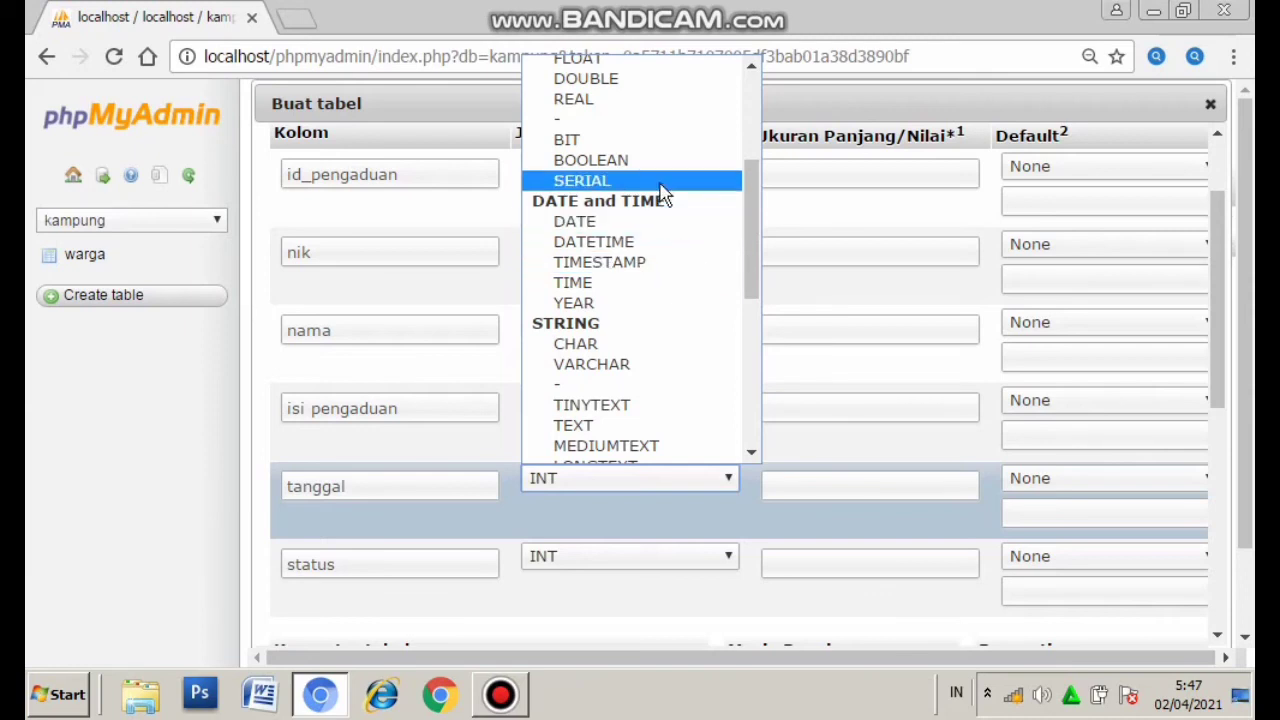
{"action": "left_click", "coordinate": [703, 254]}
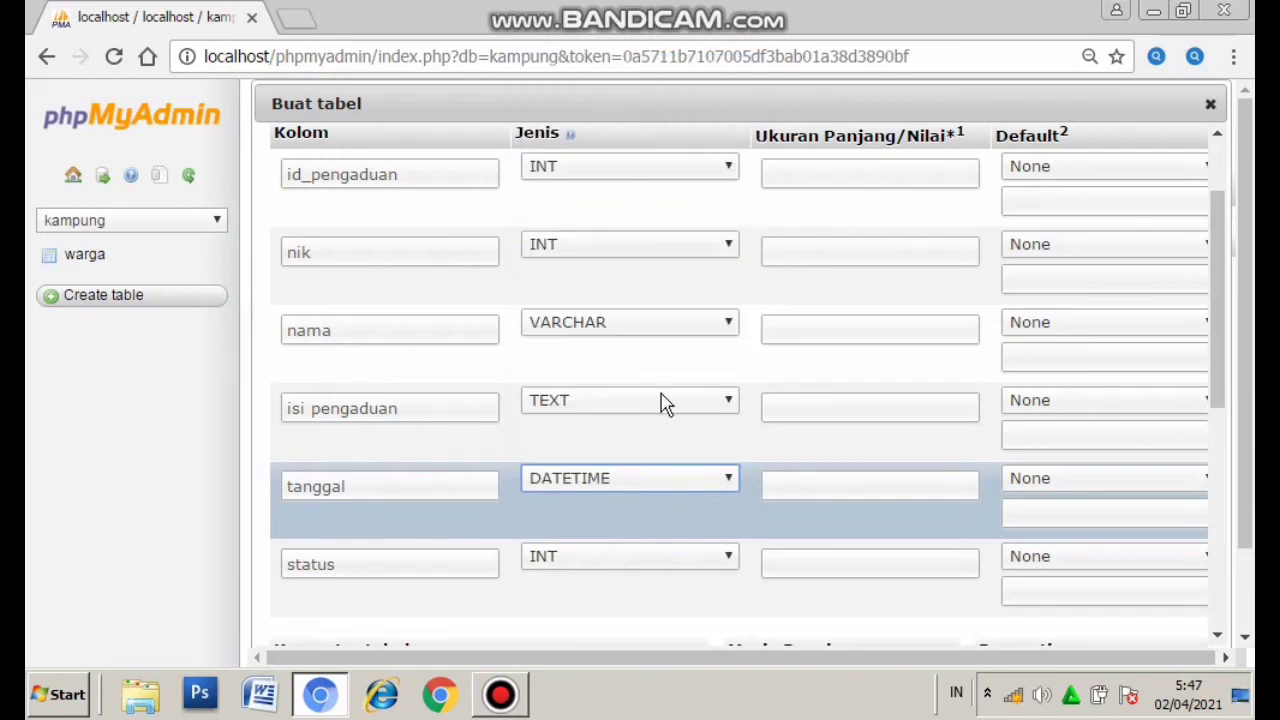
{"action": "left_click", "coordinate": [608, 555]}
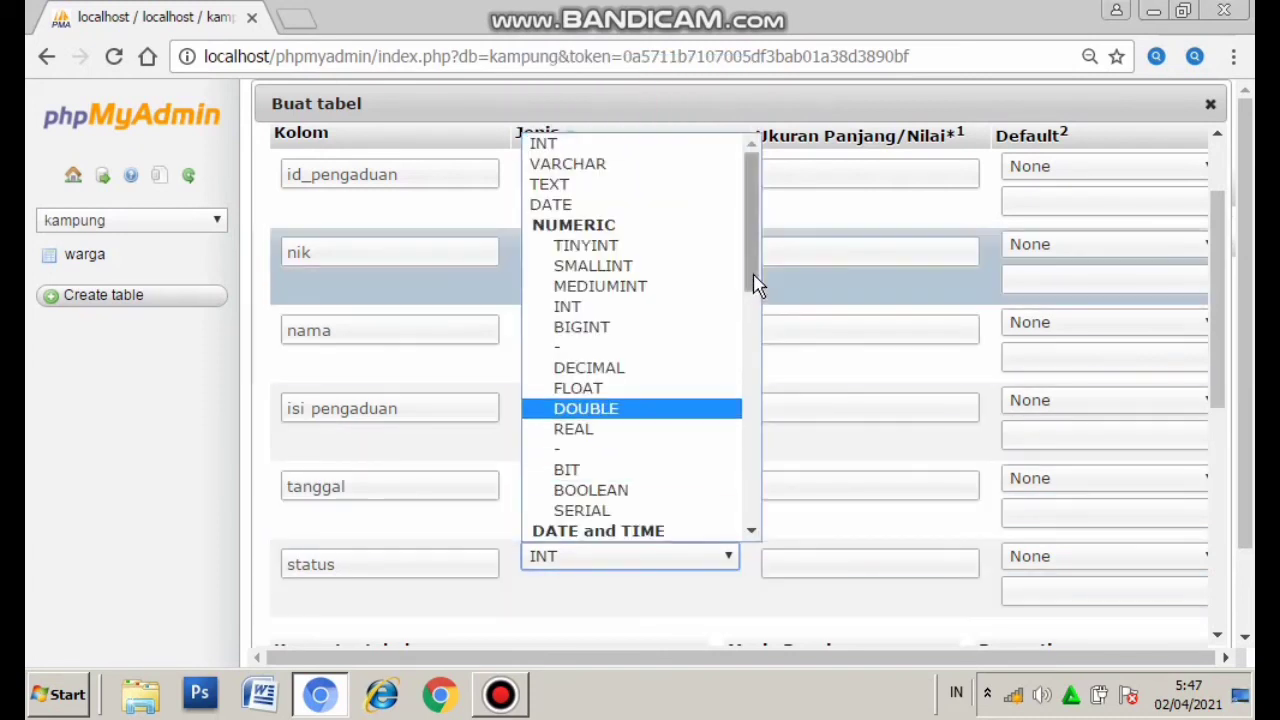
{"action": "left_click_drag", "start_coordinate": [754, 280], "coordinate": [703, 463]}
{"action": "left_click", "coordinate": [623, 478]}
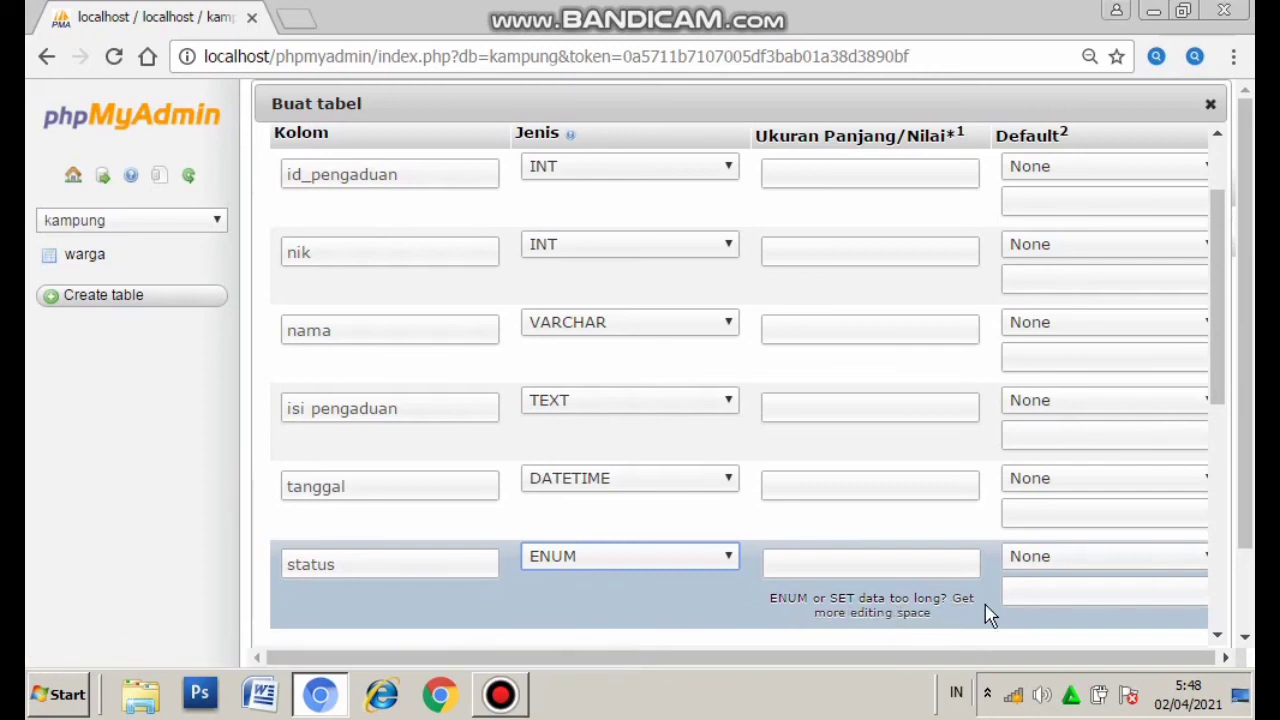
Step: Define 0, proses and selesai as the allowed ENUM values of the status column
{"action": "left_click", "coordinate": [918, 620]}
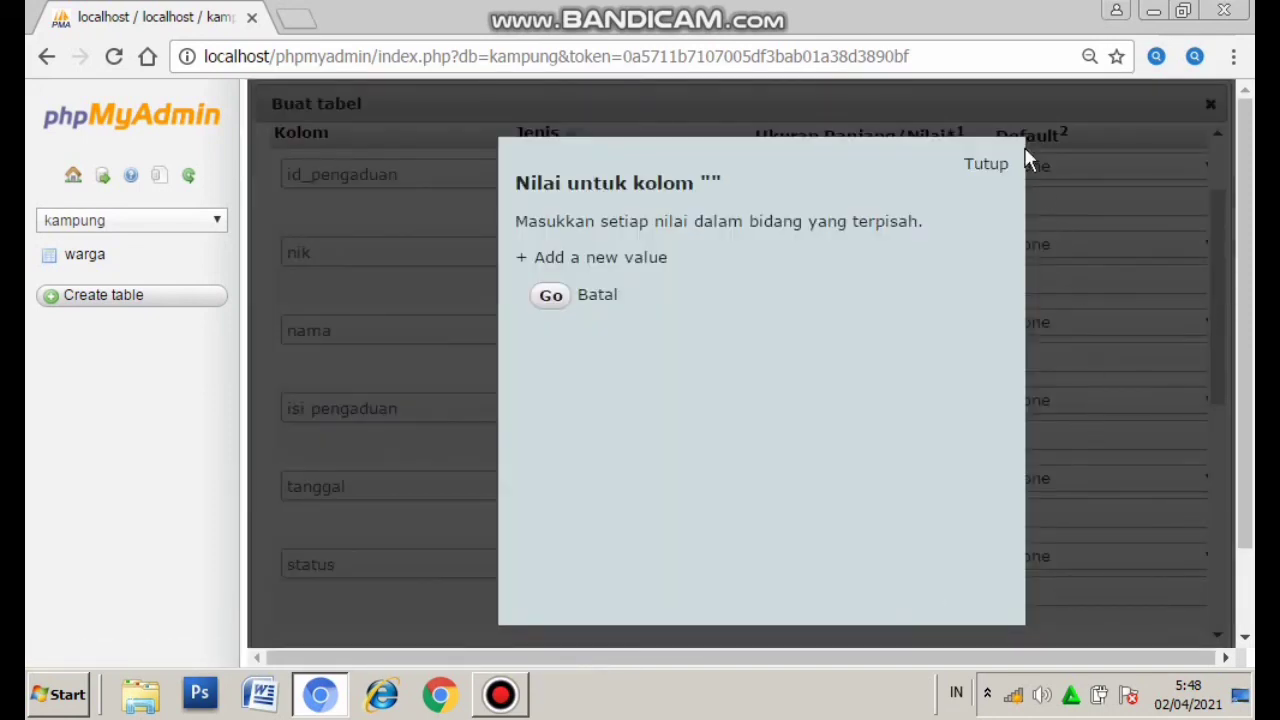
{"action": "left_click", "coordinate": [562, 260]}
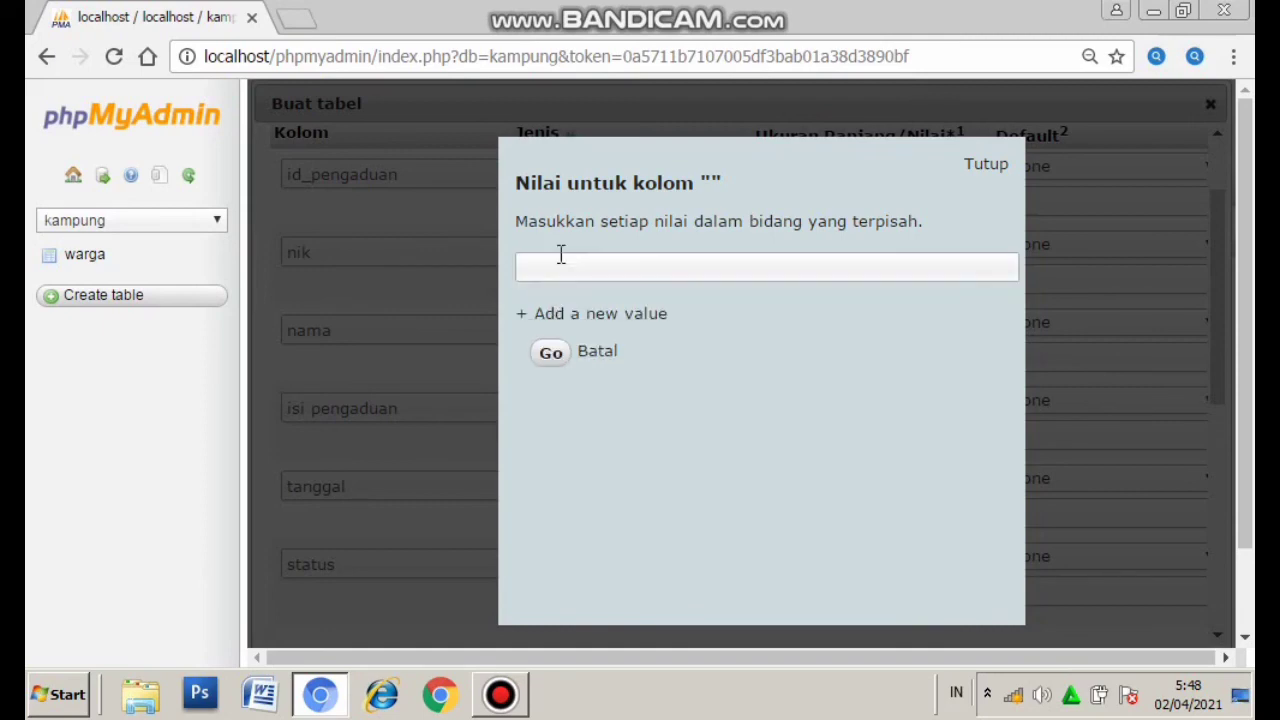
{"action": "left_click", "coordinate": [580, 315]}
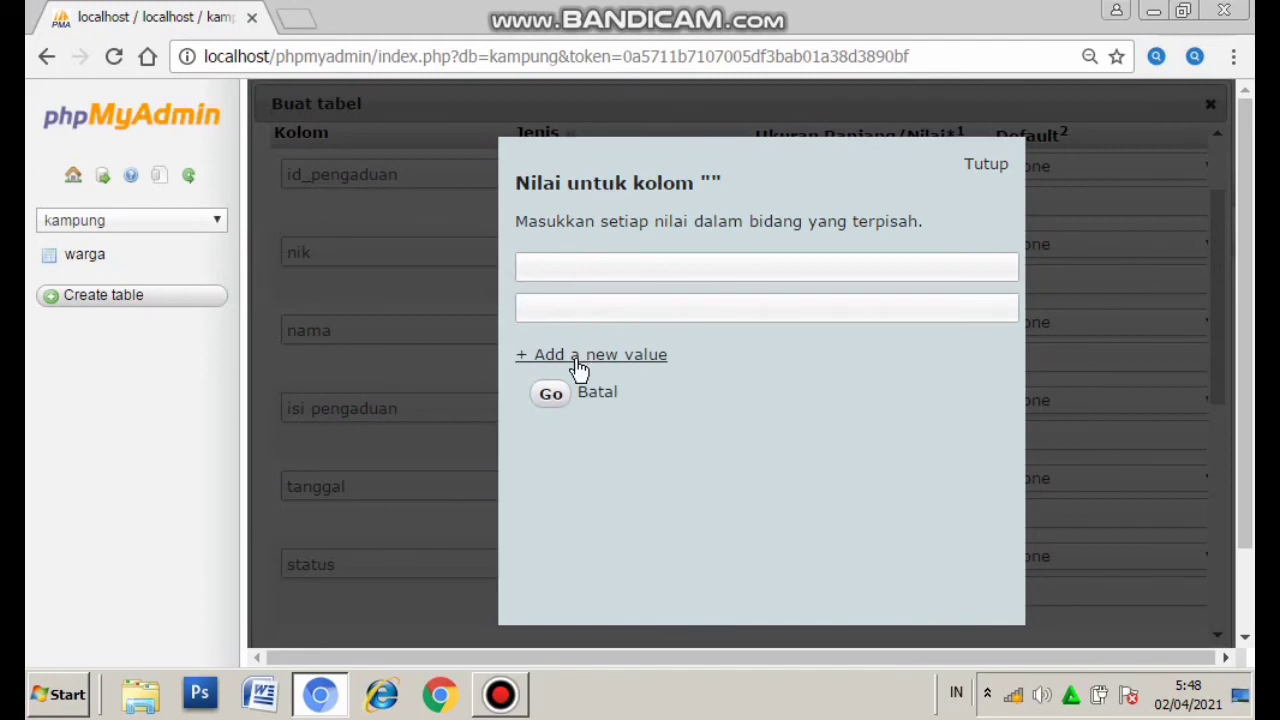
{"action": "left_click", "coordinate": [580, 358]}
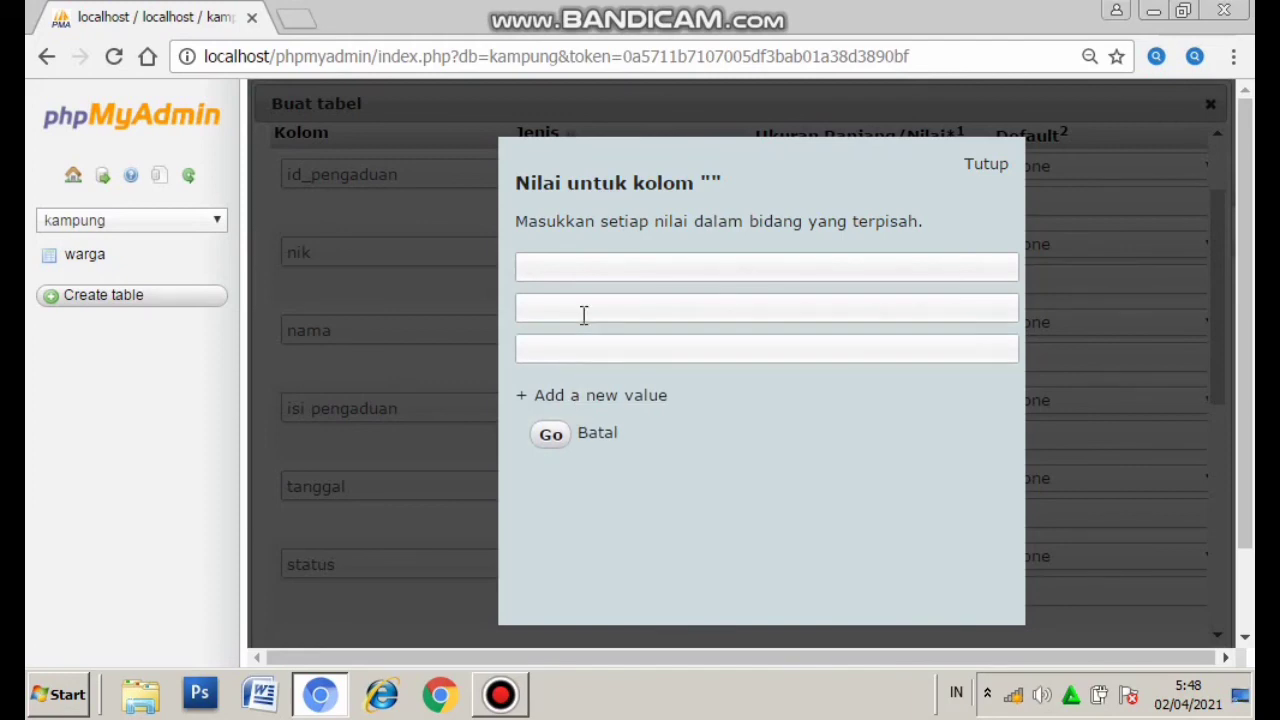
{"action": "type", "text": "0"}
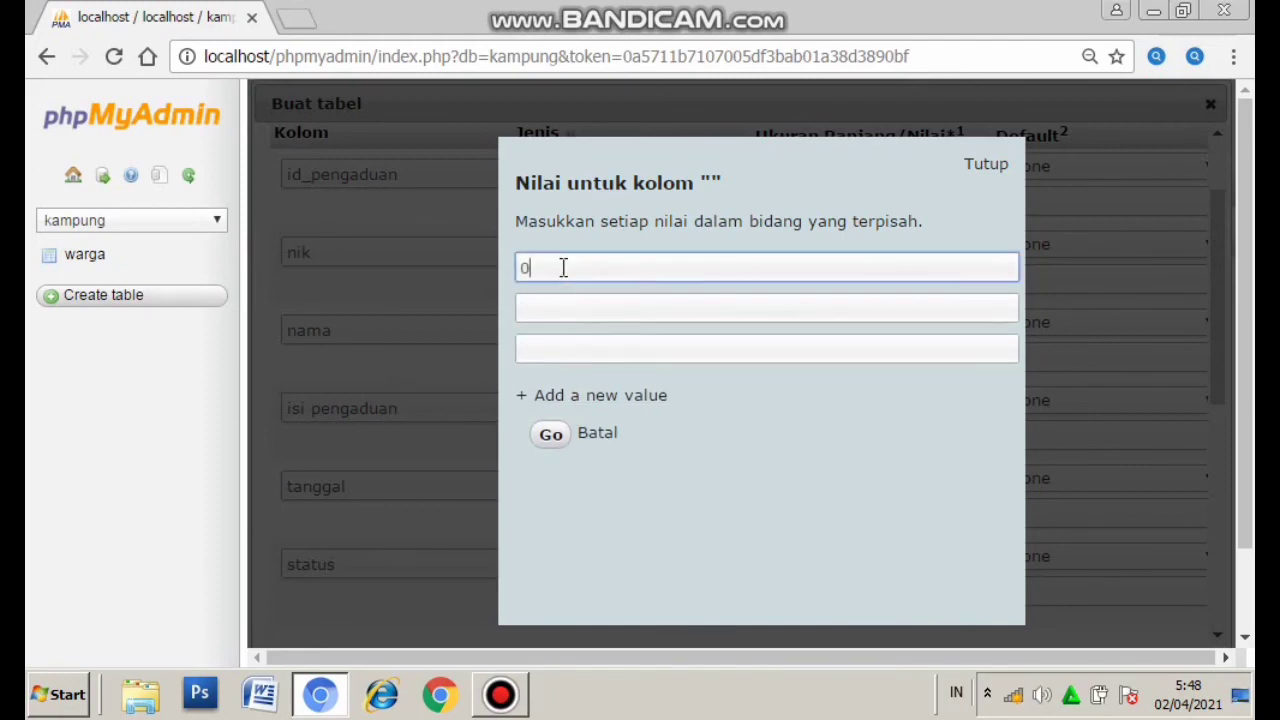
{"action": "key", "text": "Tab"}
{"action": "type", "text": "prosesq"}
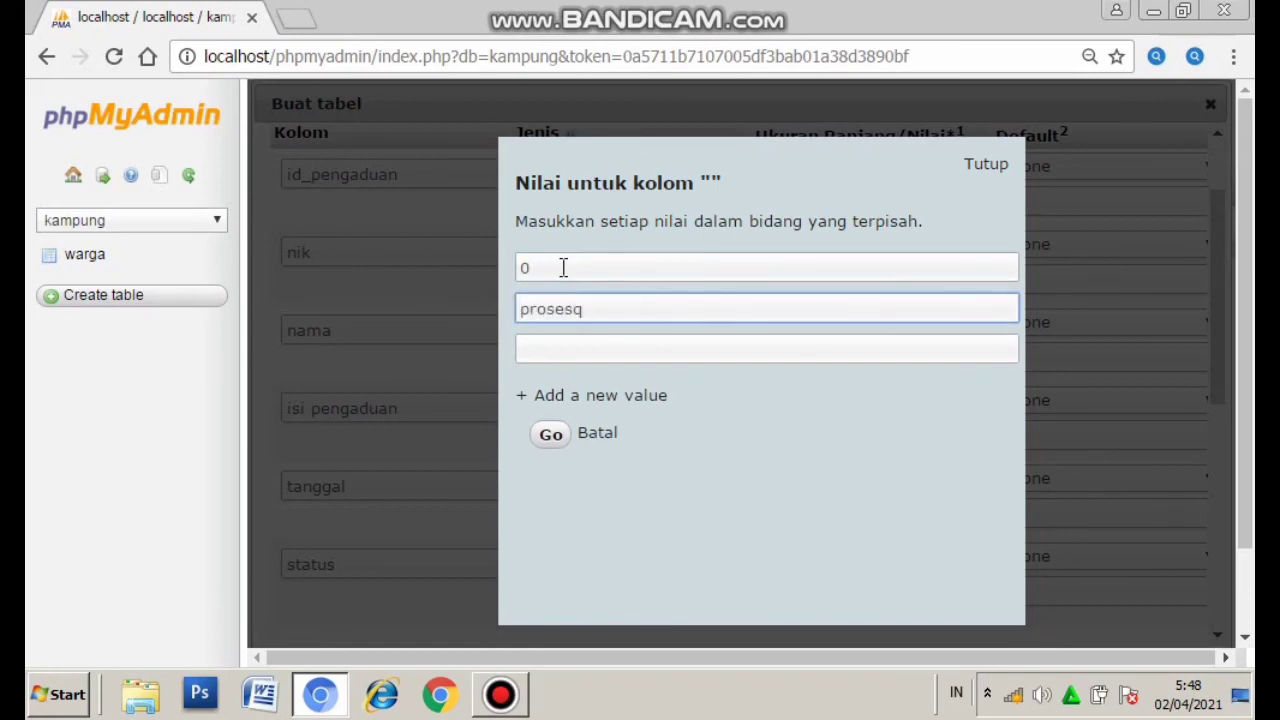
{"action": "key", "text": "BackSpace"}
{"action": "key", "text": "Tab"}
{"action": "type", "text": "selesai"}
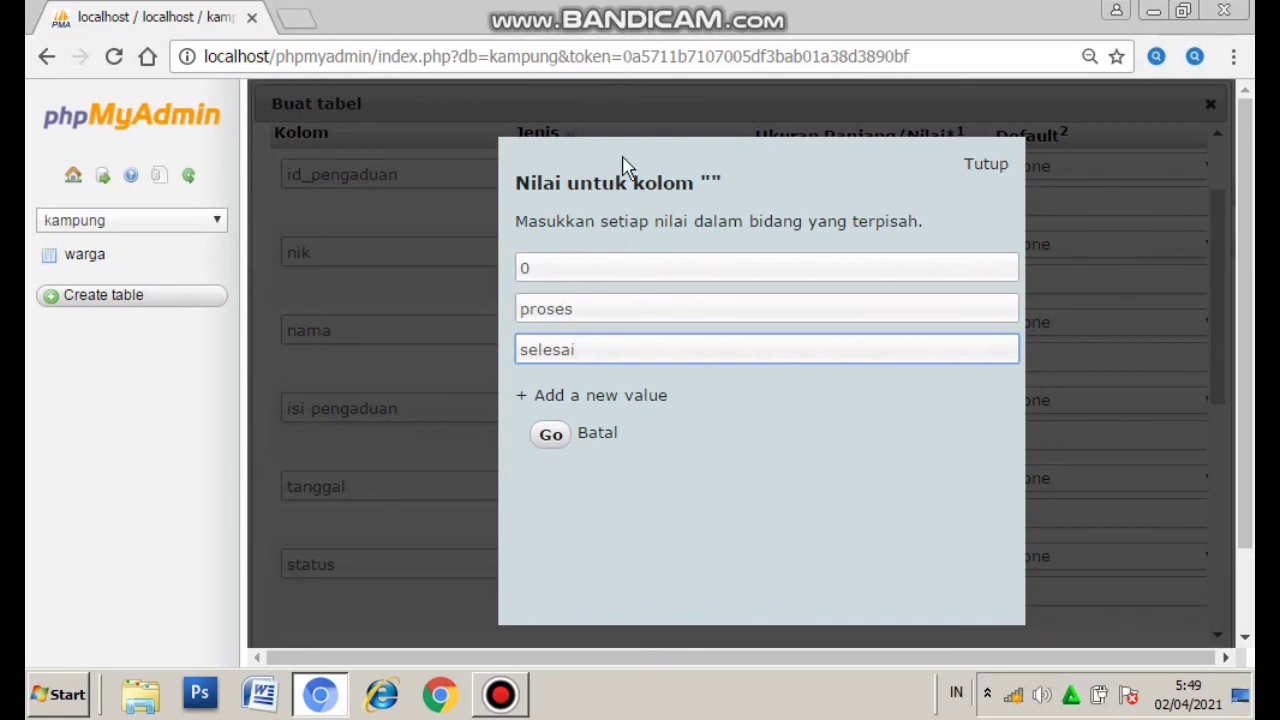
{"action": "left_click", "coordinate": [553, 436]}
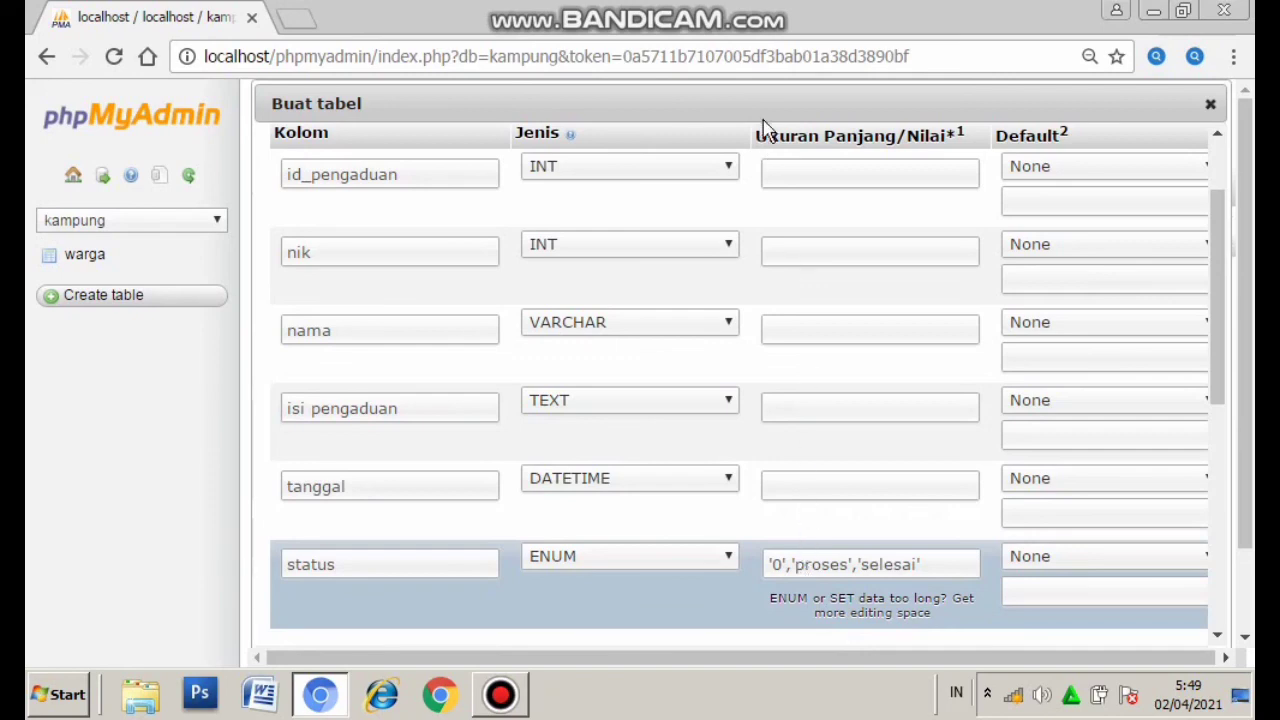
Step: Set the column lengths to 10 for id_pengaduan, 15 for nik and 20 for nama
{"action": "left_click", "coordinate": [790, 173]}
{"action": "left_click", "coordinate": [800, 171]}
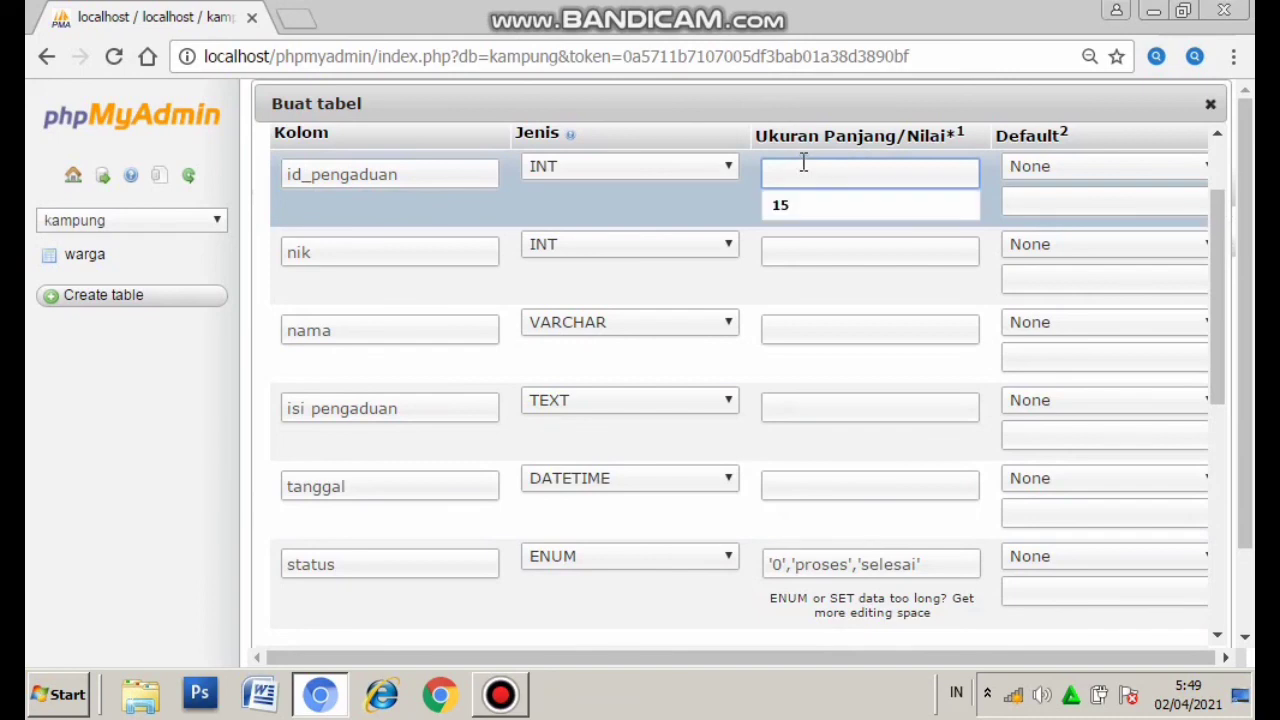
{"action": "type", "text": "10"}
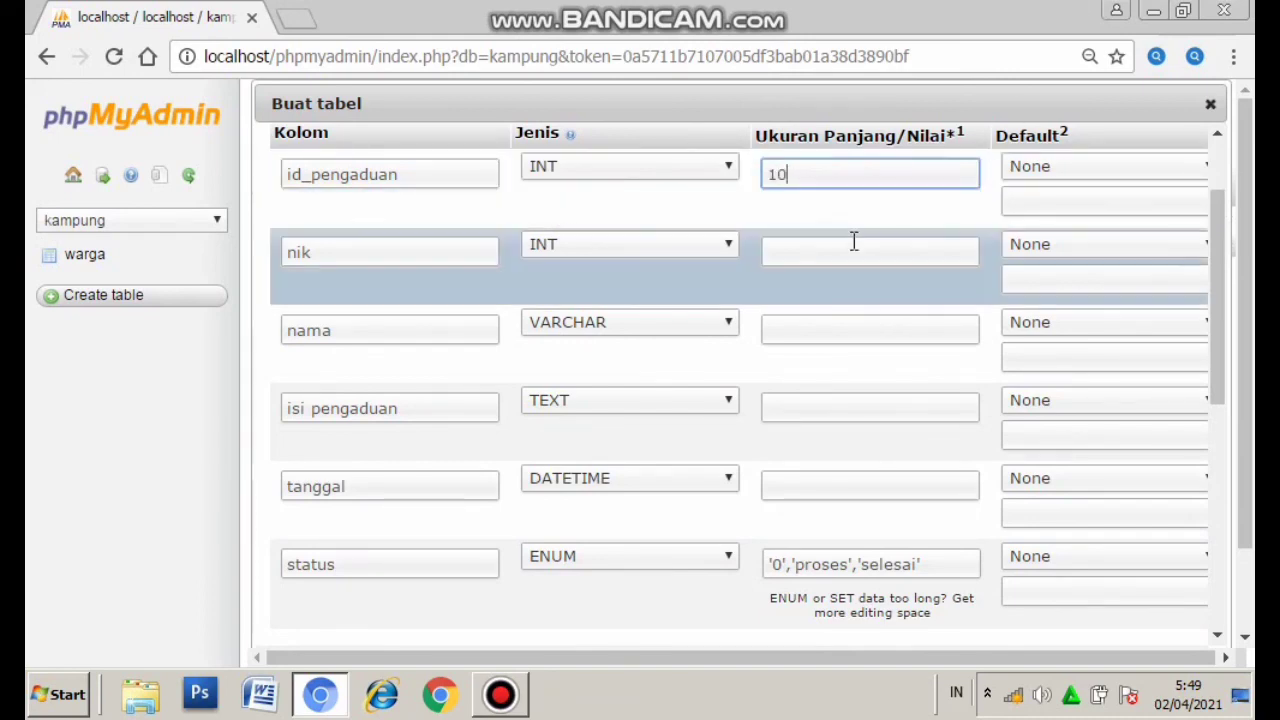
{"action": "left_click", "coordinate": [854, 243]}
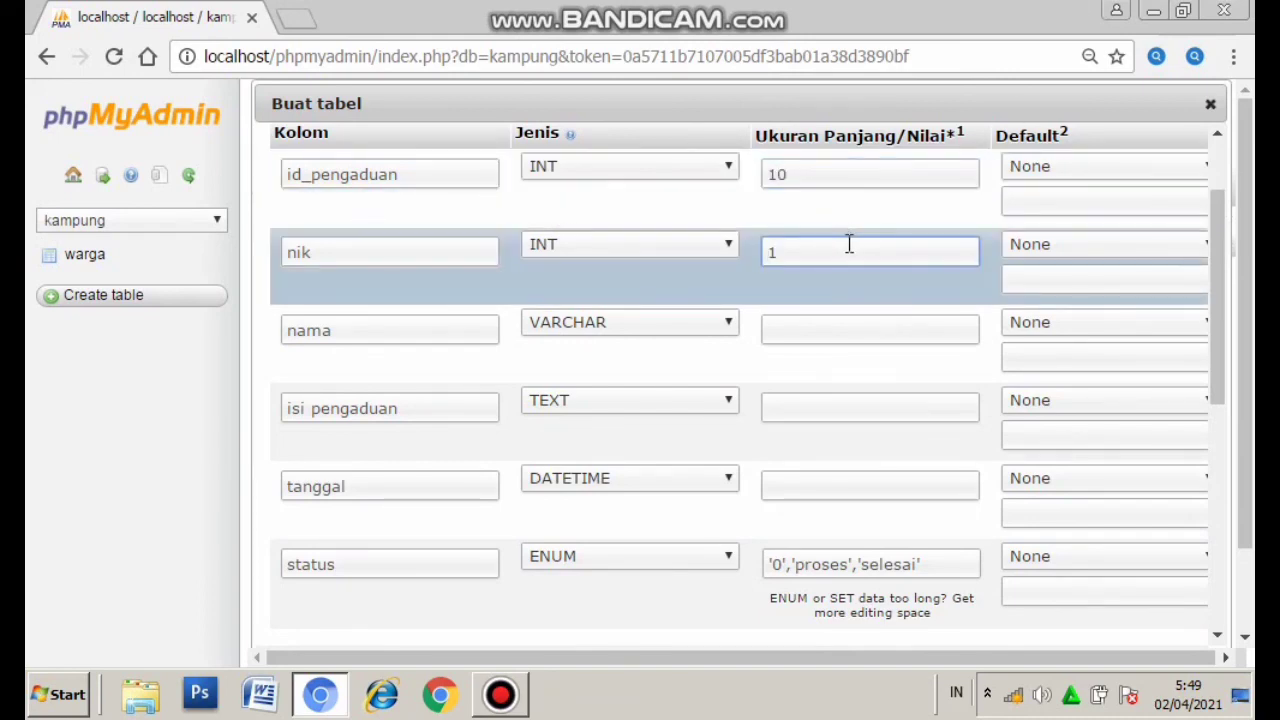
{"action": "type", "text": "15"}
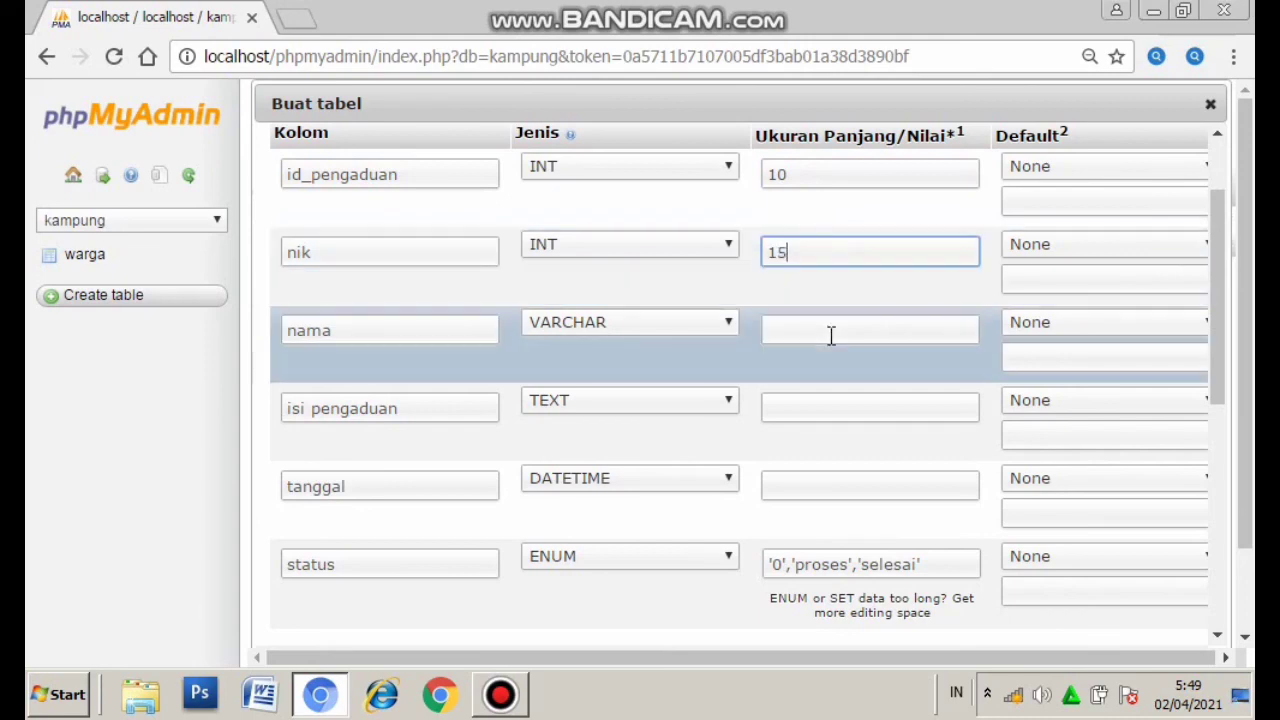
{"action": "left_click", "coordinate": [830, 335]}
{"action": "left_click", "coordinate": [830, 333]}
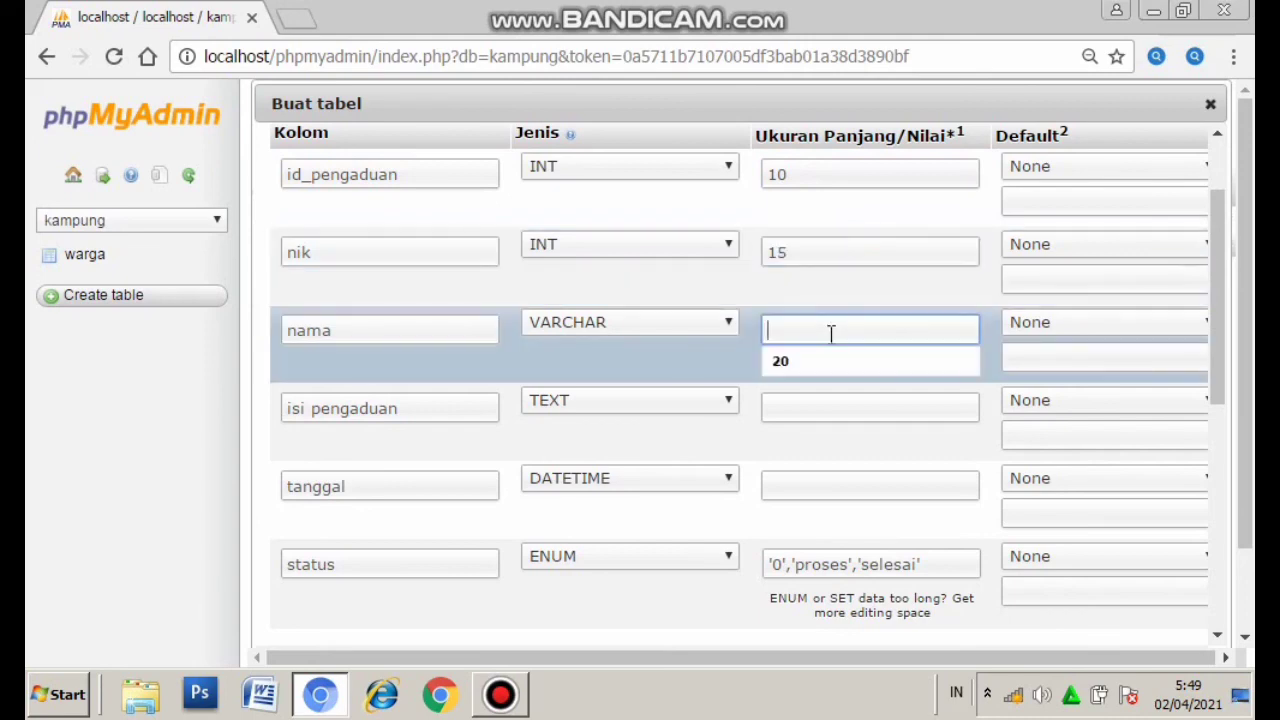
{"action": "type", "text": "20"}
Step: Rename the isi pengaduan column to isi_pengaduan, with an underscore instead of the space
{"action": "left_click", "coordinate": [783, 400]}
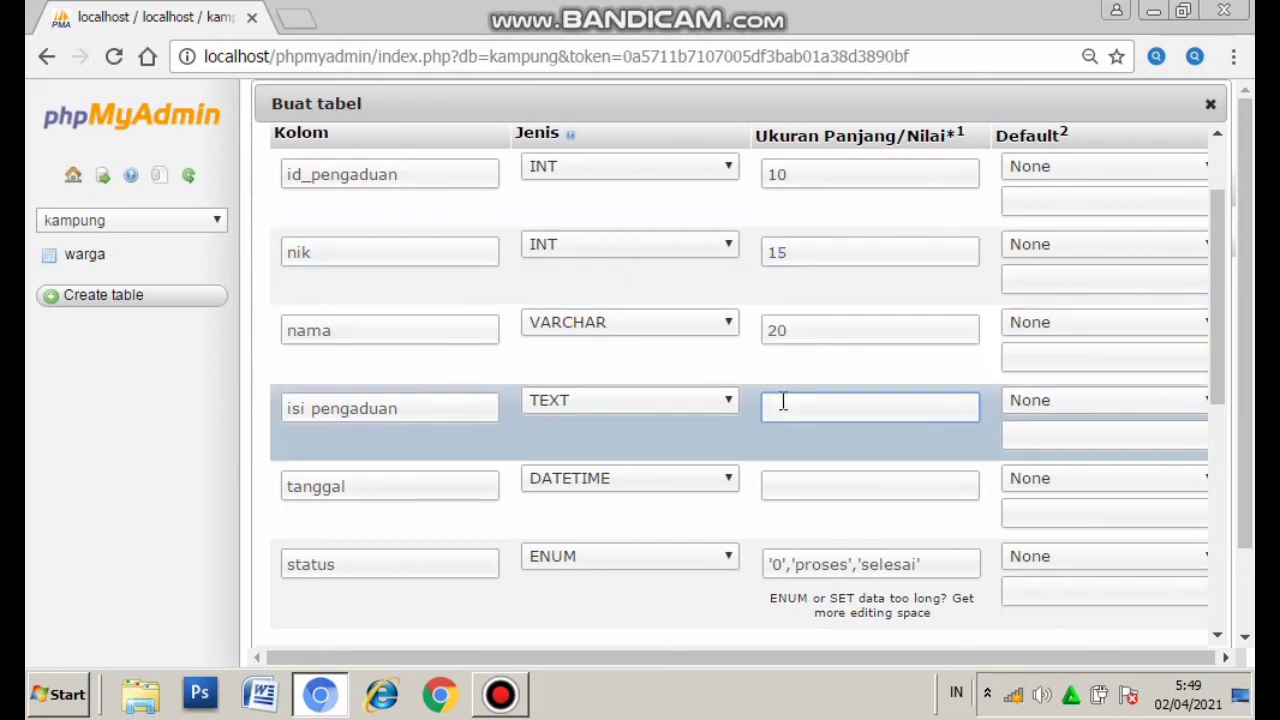
{"action": "left_click", "coordinate": [312, 408]}
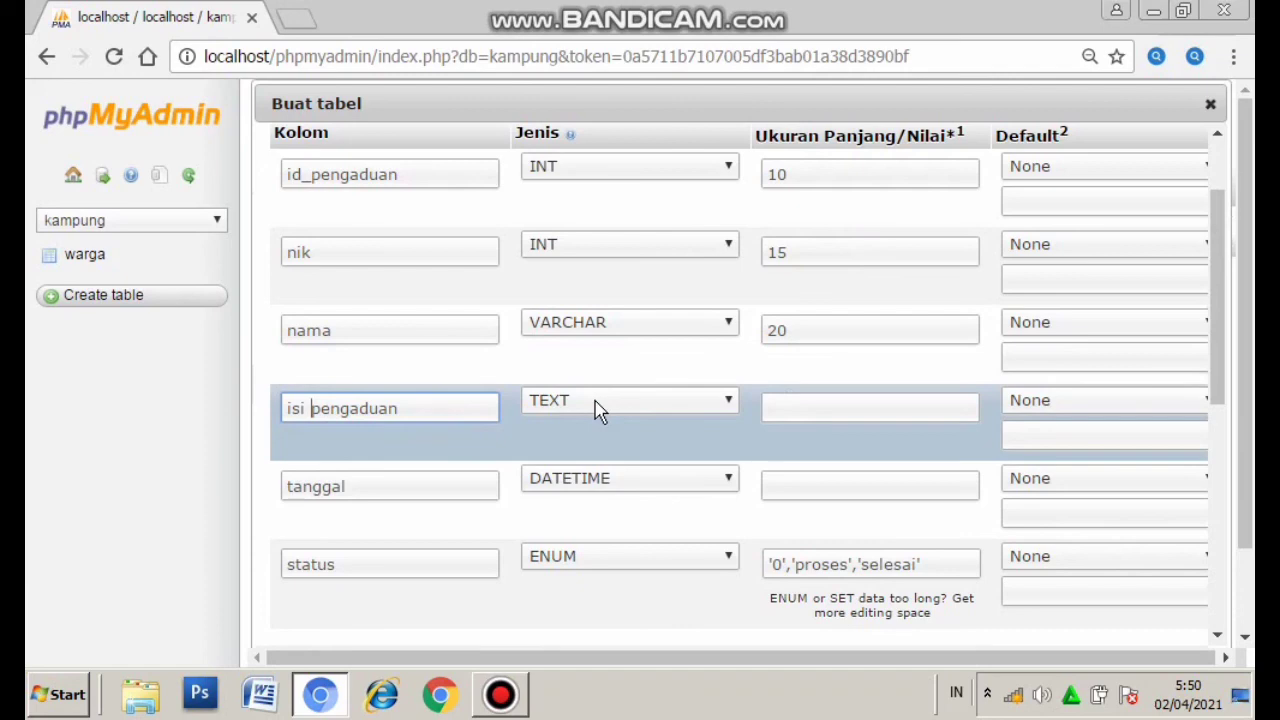
{"action": "key", "text": "BackSpace"}
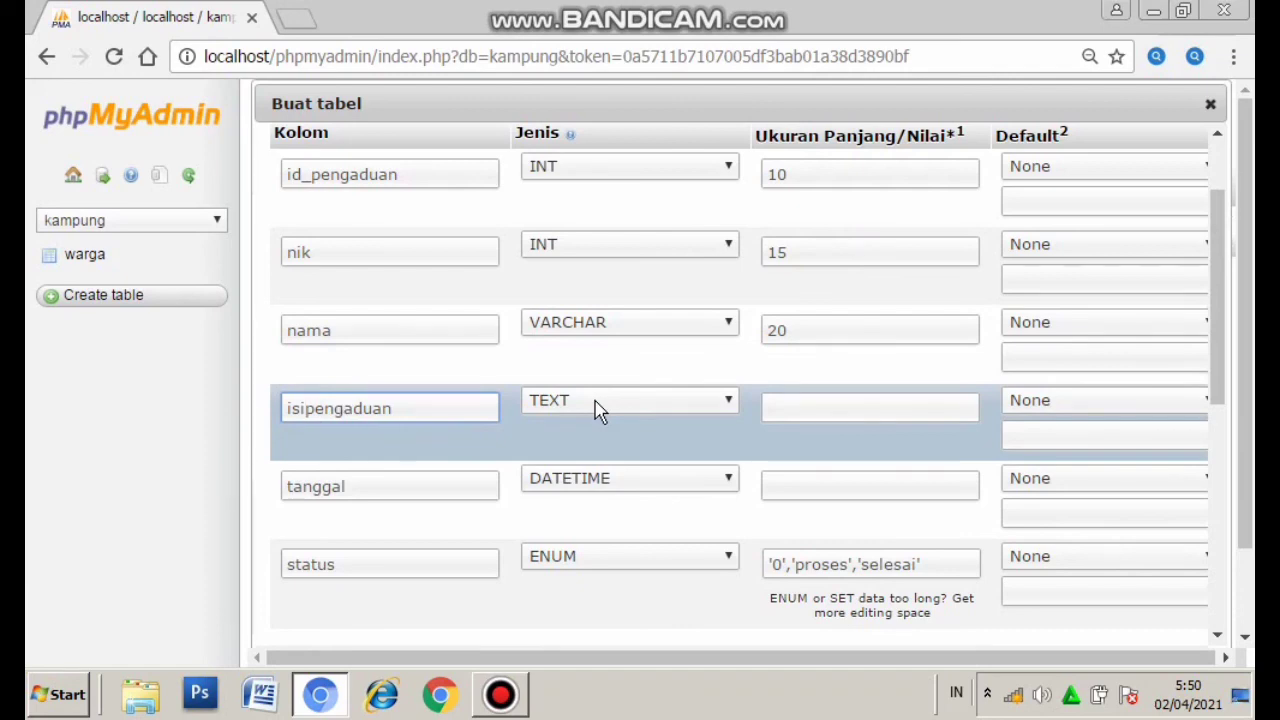
{"action": "type", "text": "_"}
{"action": "left_click", "coordinate": [813, 489]}
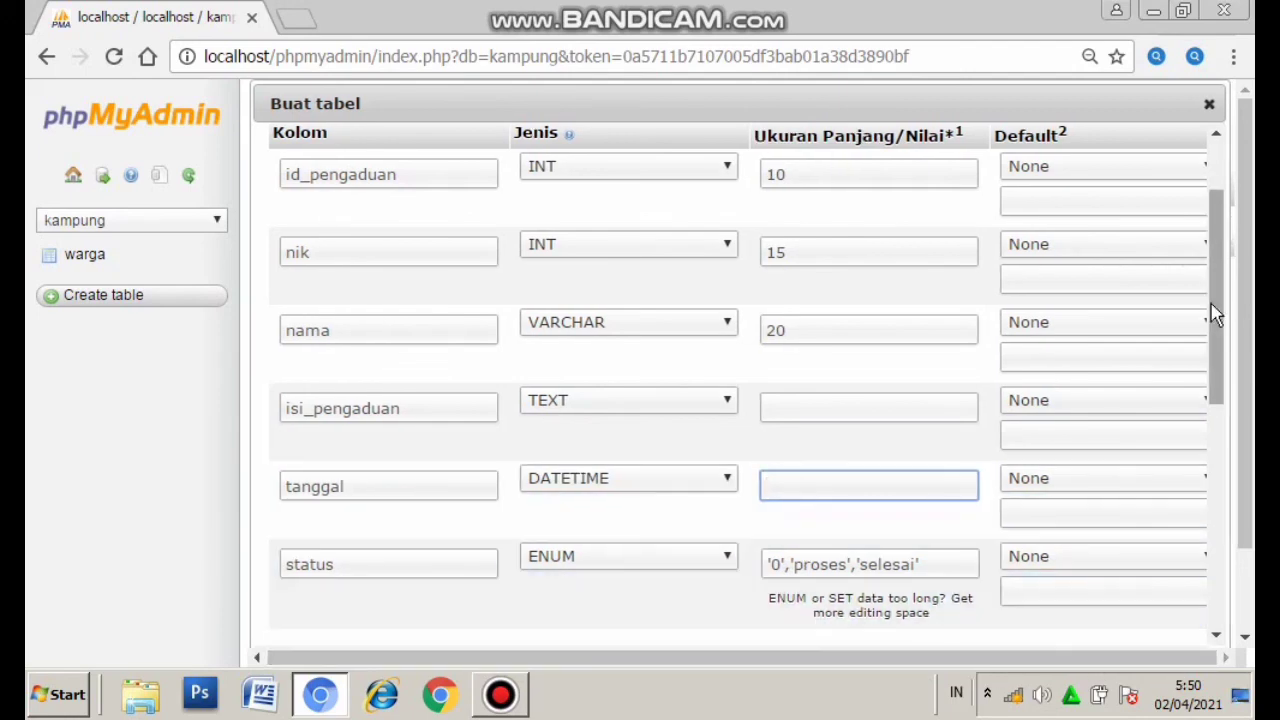
Step: Make id_pengaduan the PRIMARY key of the table and enable auto-increment (A_I) for it
{"action": "left_click_drag", "start_coordinate": [1224, 366], "coordinate": [1252, 625]}
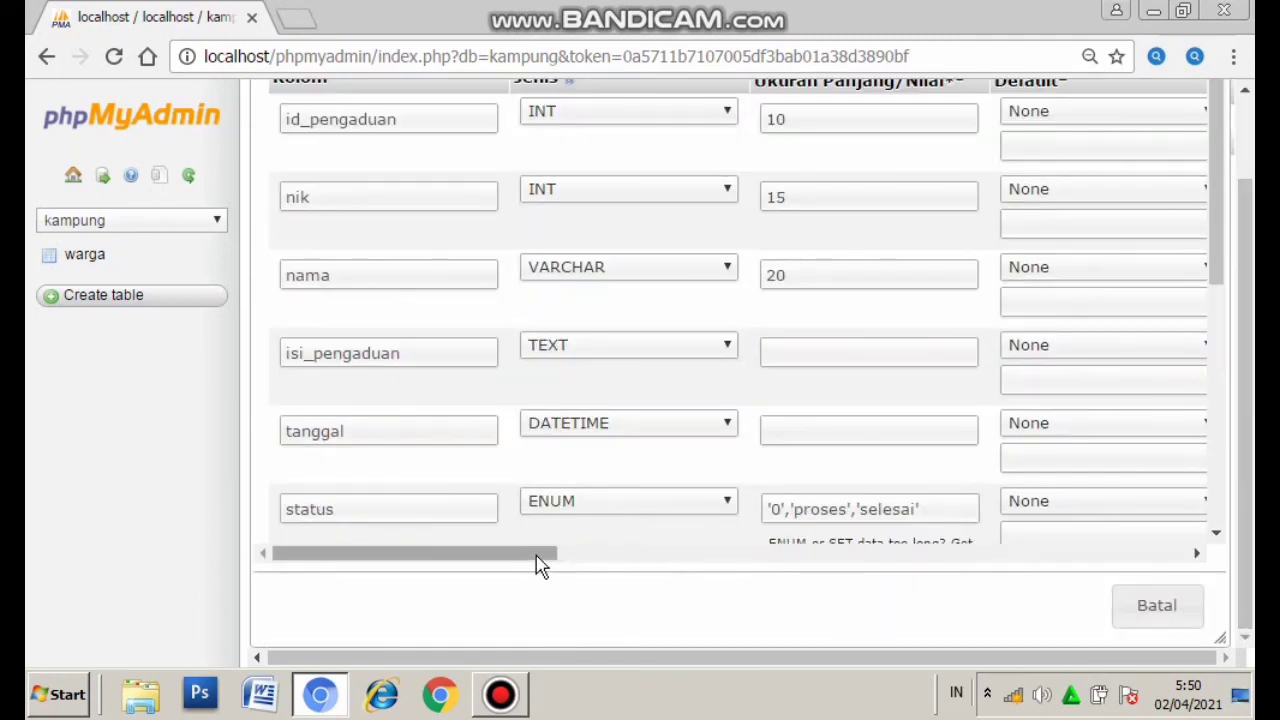
{"action": "left_click_drag", "start_coordinate": [537, 563], "coordinate": [846, 549]}
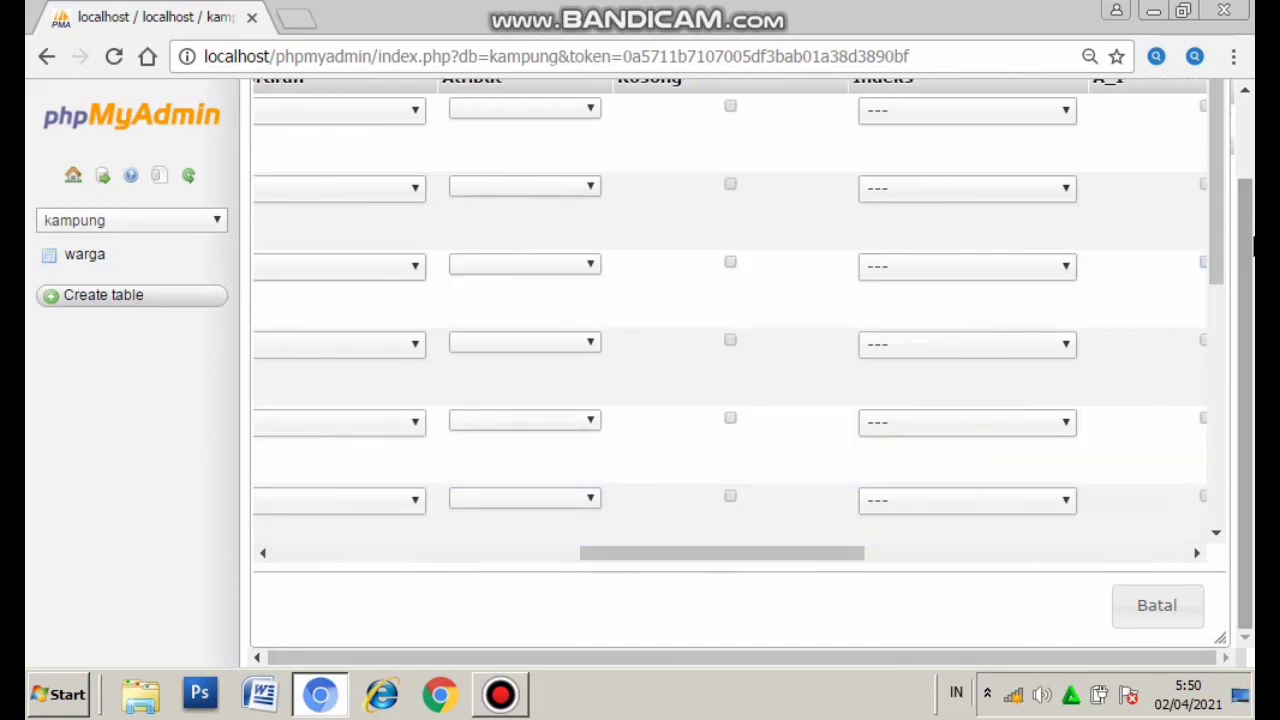
{"action": "scroll", "coordinate": [1080, 425], "scroll_direction": "up", "scroll_amount": 2}
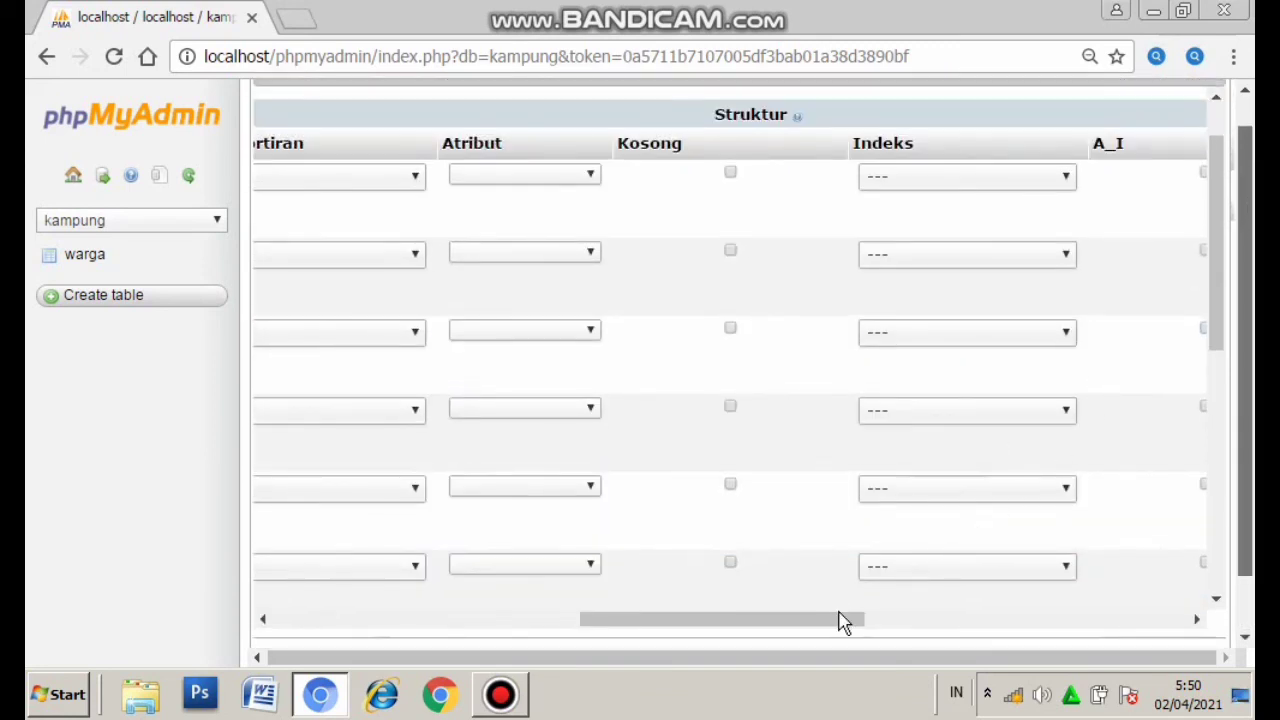
{"action": "left_click_drag", "start_coordinate": [836, 620], "coordinate": [900, 624]}
{"action": "left_click", "coordinate": [815, 180]}
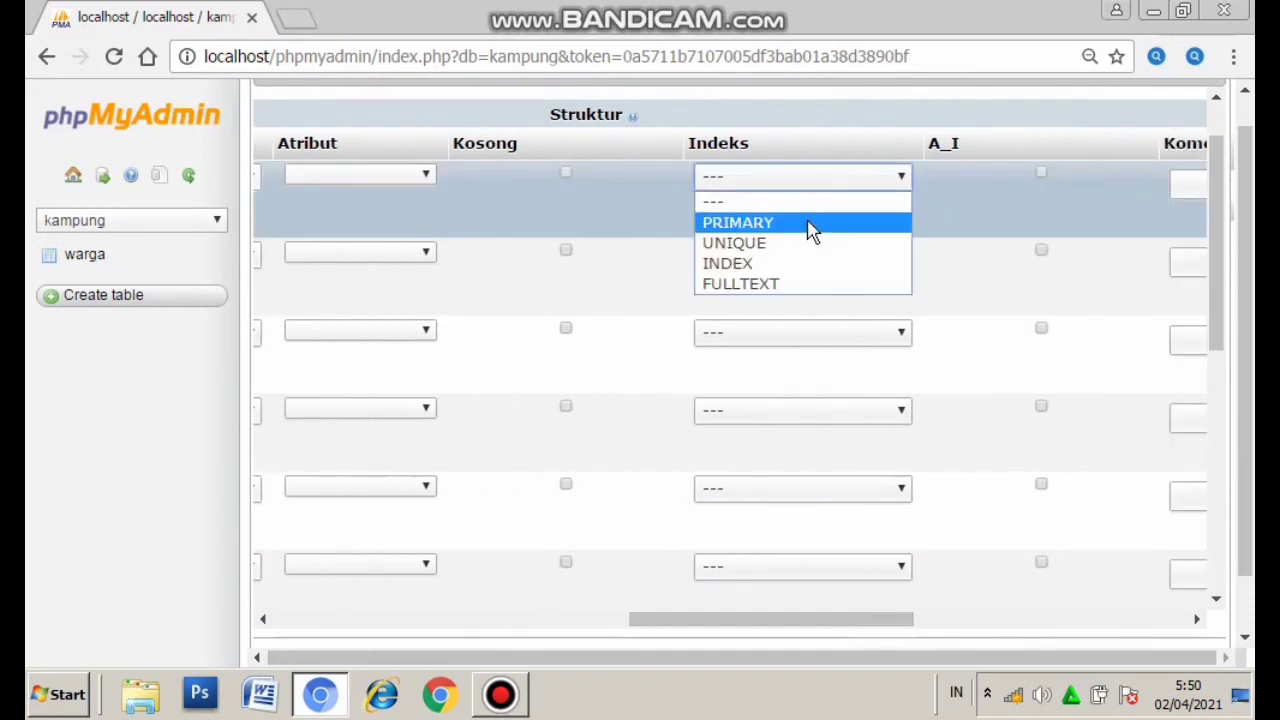
{"action": "left_click", "coordinate": [810, 222]}
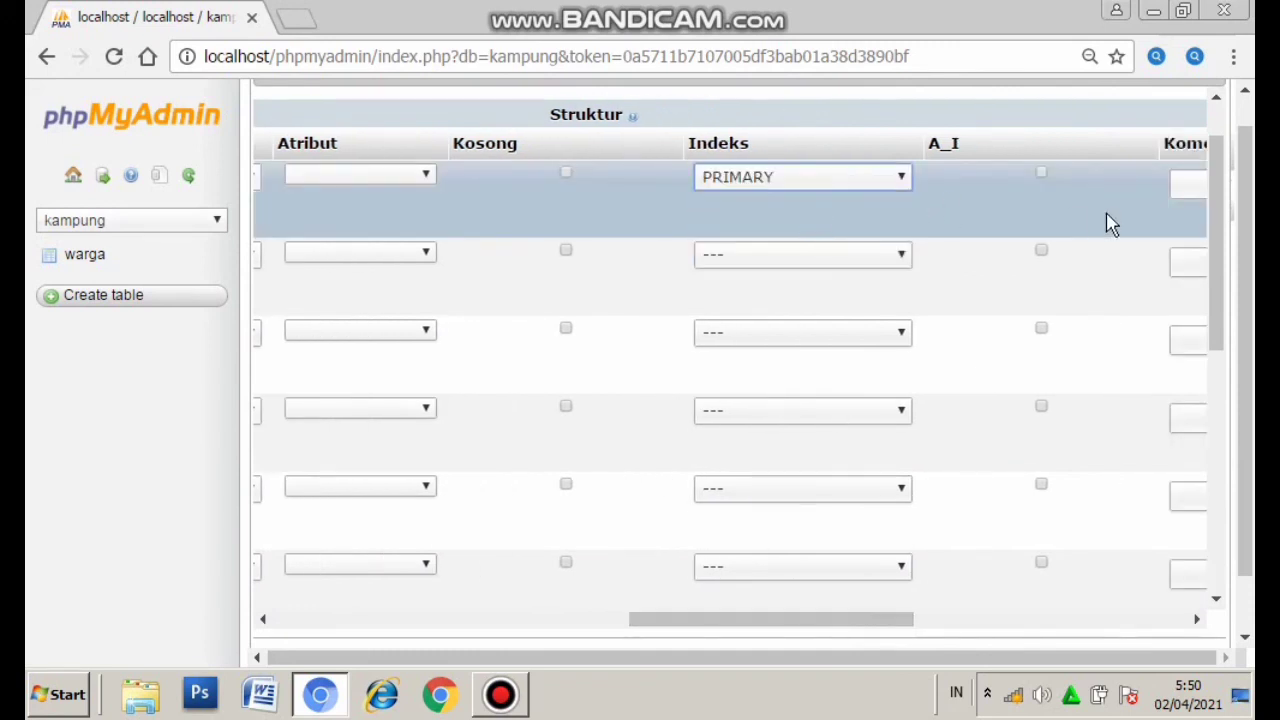
{"action": "left_click", "coordinate": [1041, 172]}
Step: Save the pengaduan table definition to create the table in the kampung database
{"action": "left_click_drag", "start_coordinate": [1224, 222], "coordinate": [1228, 404]}
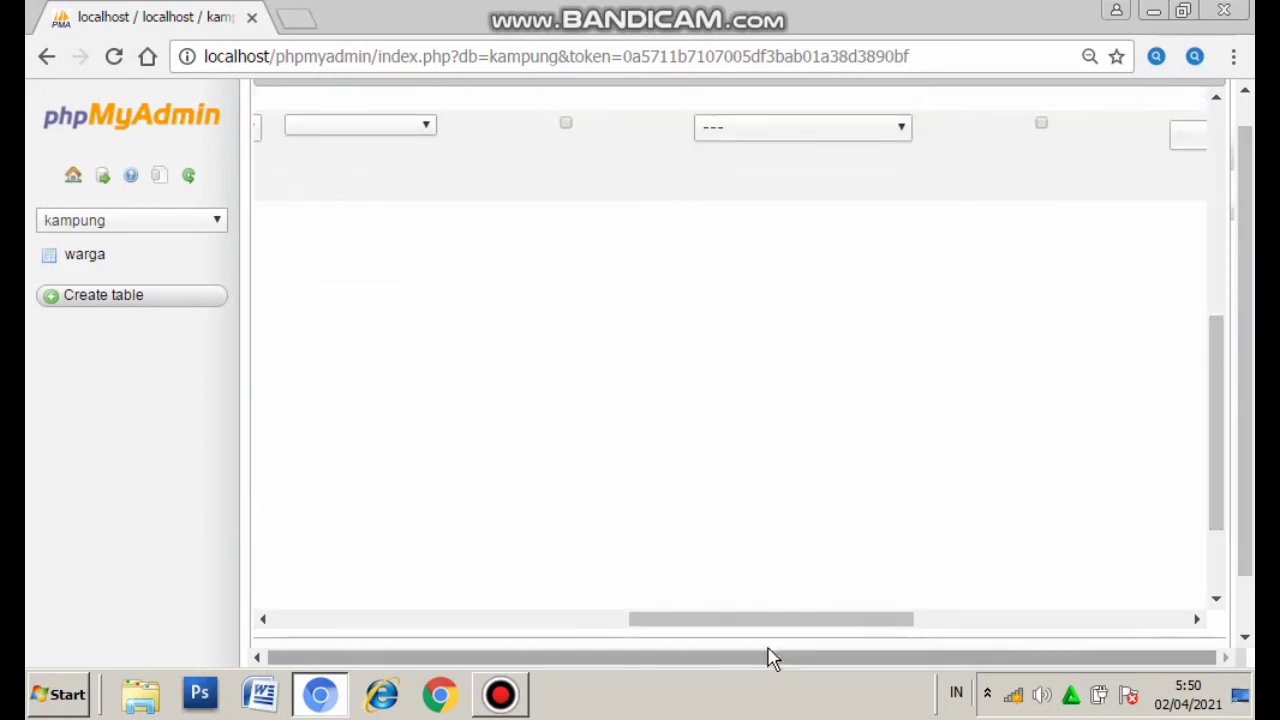
{"action": "left_click_drag", "start_coordinate": [697, 619], "coordinate": [446, 614]}
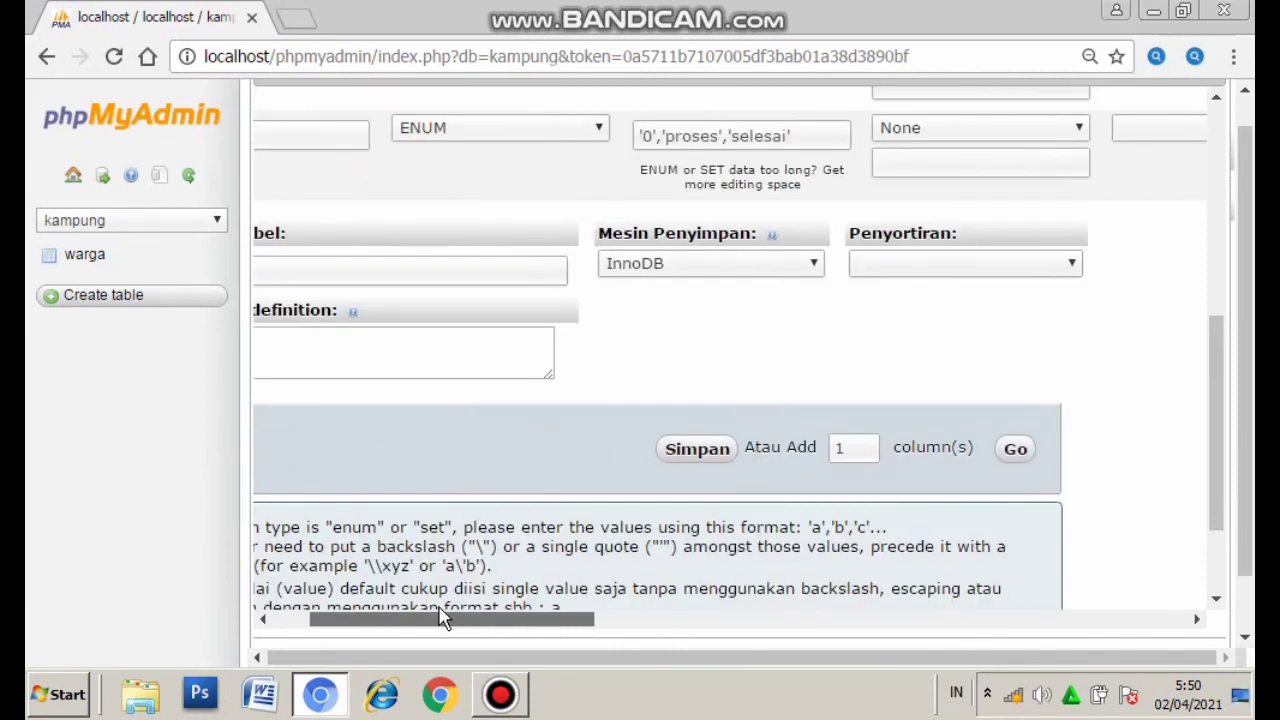
{"action": "left_click", "coordinate": [703, 465]}
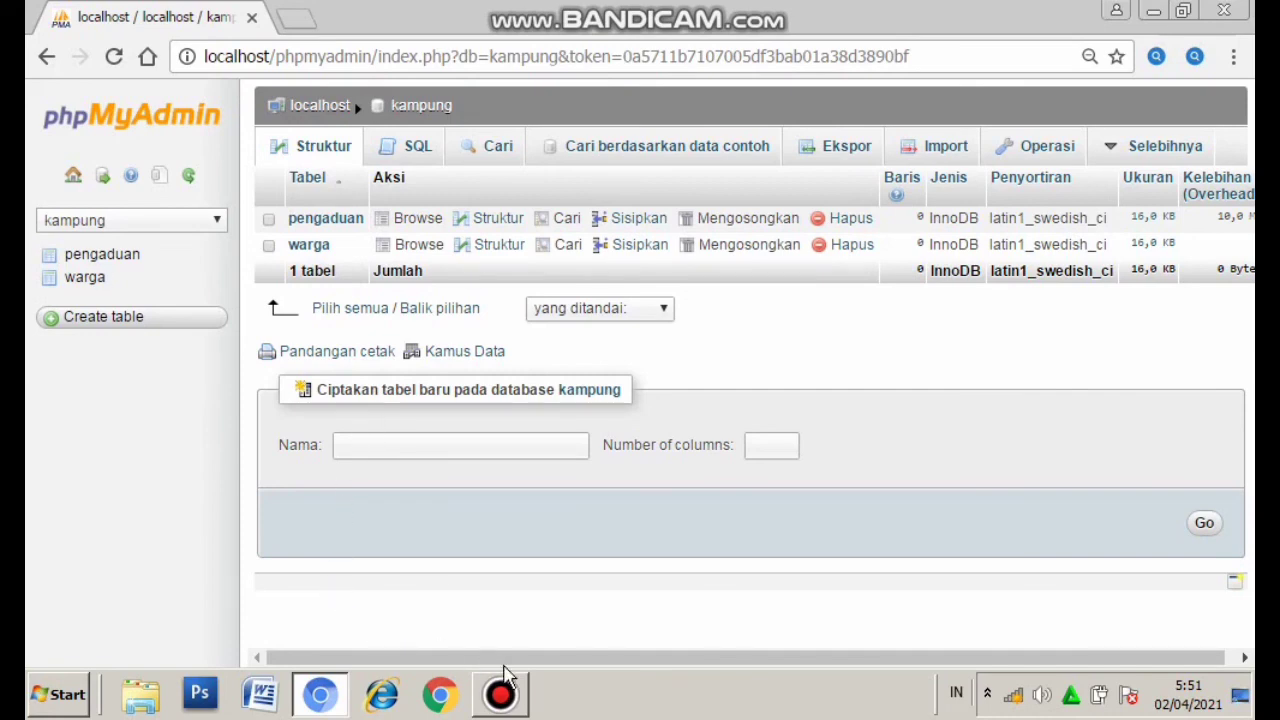
{"action": "left_click", "coordinate": [503, 695]}
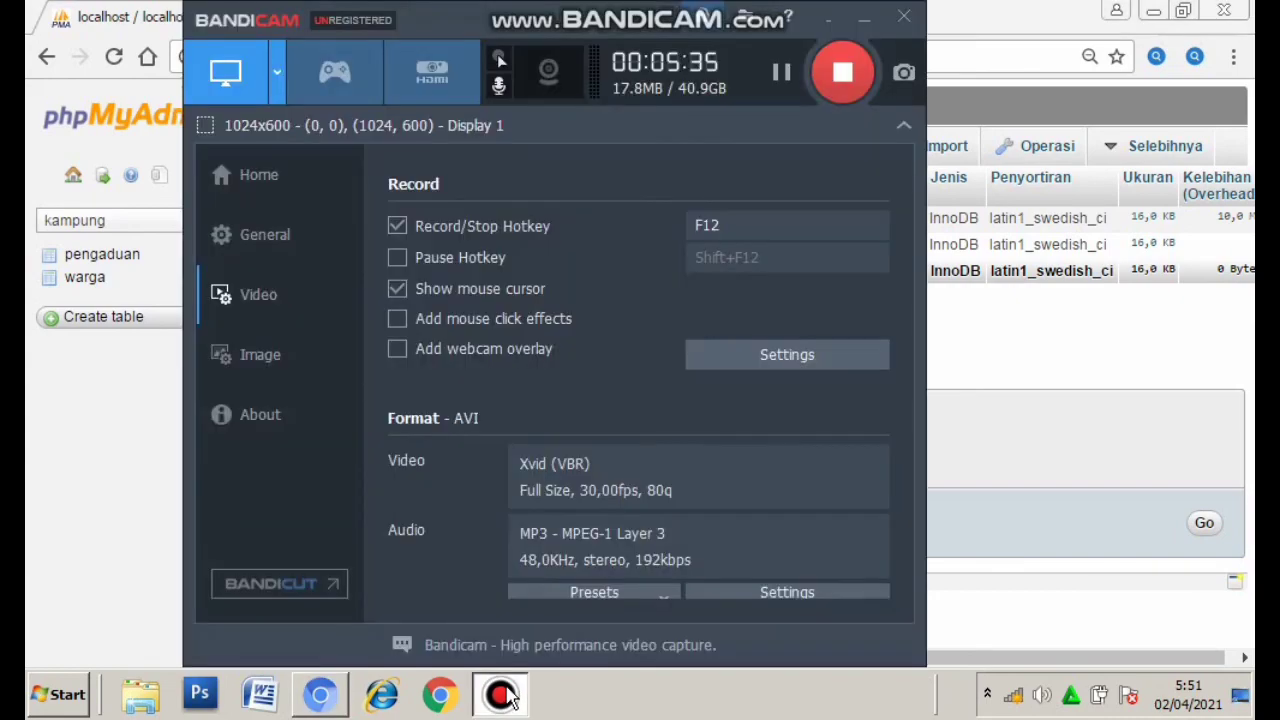